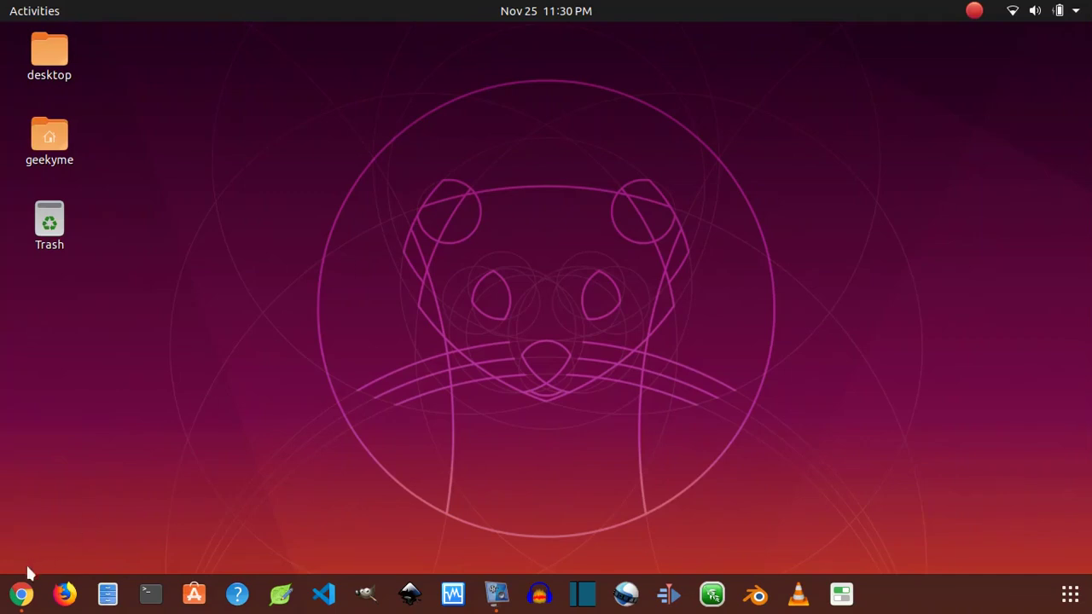
View the download options on the Ubuntu website and the VirtualBox homepage in Chrome, and close the browser.
{"action": "left_click", "coordinate": [19, 595]}
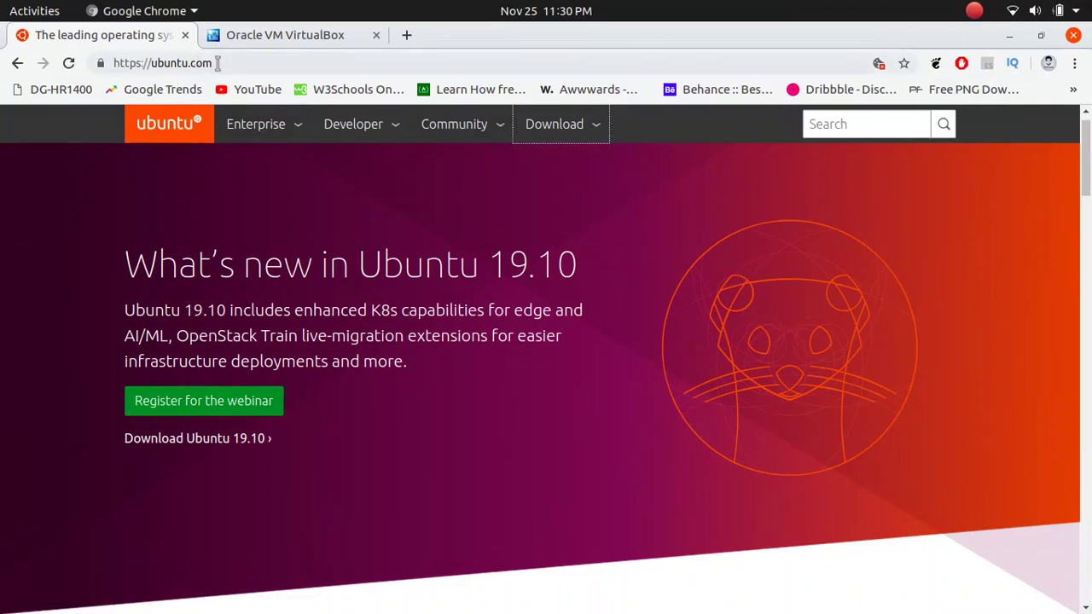
{"action": "left_click", "coordinate": [550, 125]}
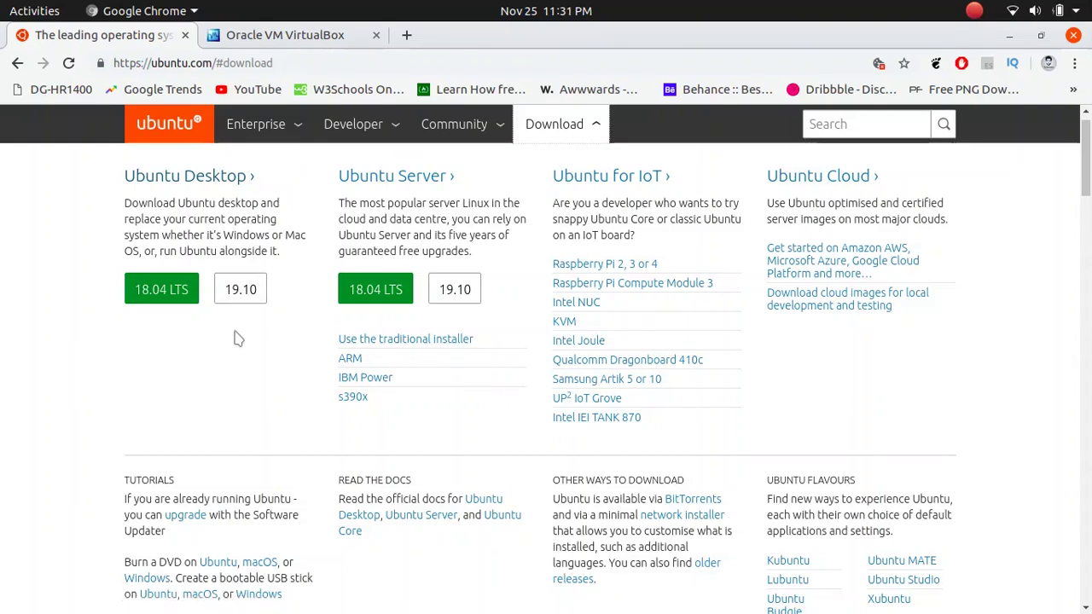
{"action": "left_click", "coordinate": [305, 40]}
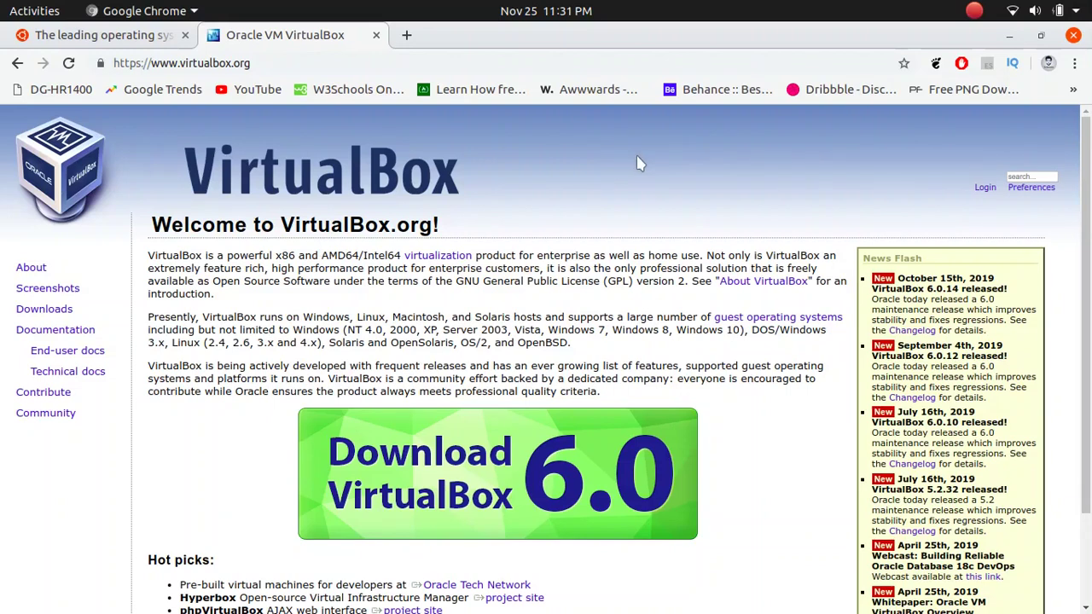
{"action": "left_click", "coordinate": [1073, 35]}
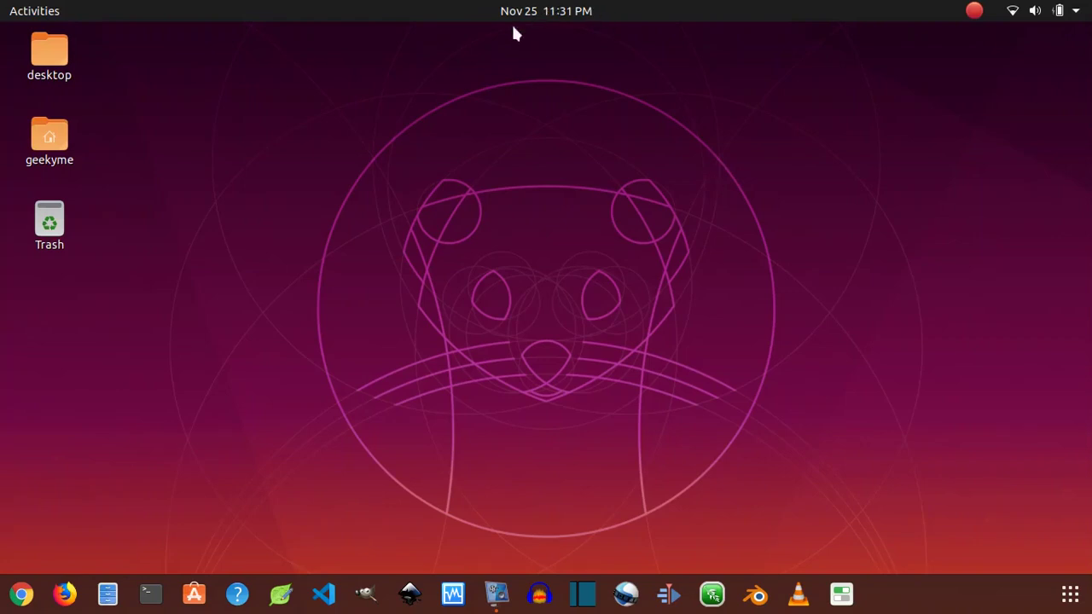
View the list of available Wi-Fi networks from the system menu and leave it without connecting to another network.
{"action": "left_click", "coordinate": [1060, 11]}
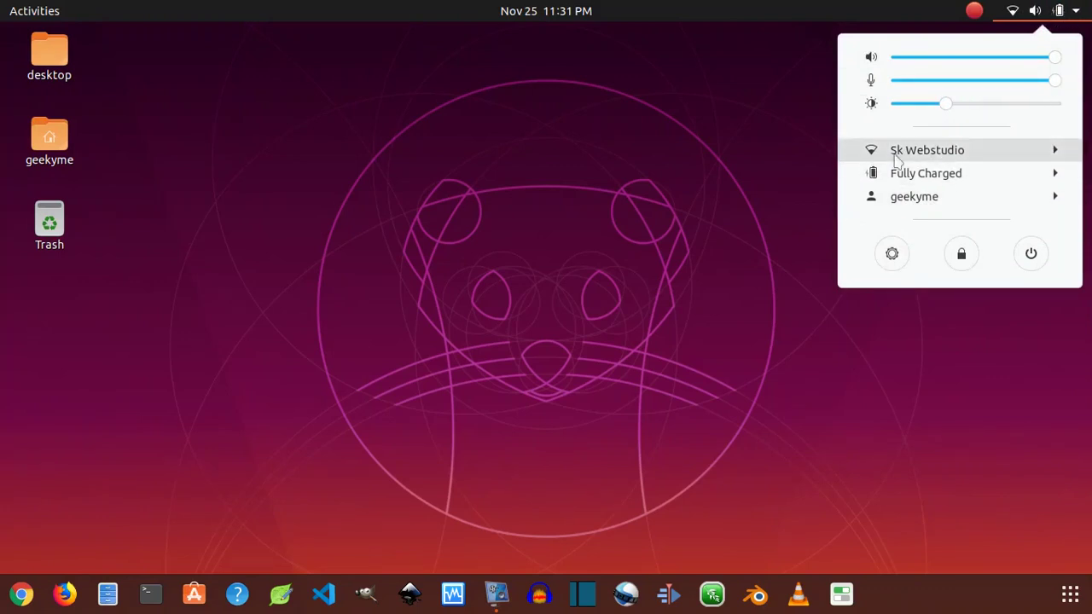
{"action": "left_click", "coordinate": [932, 153]}
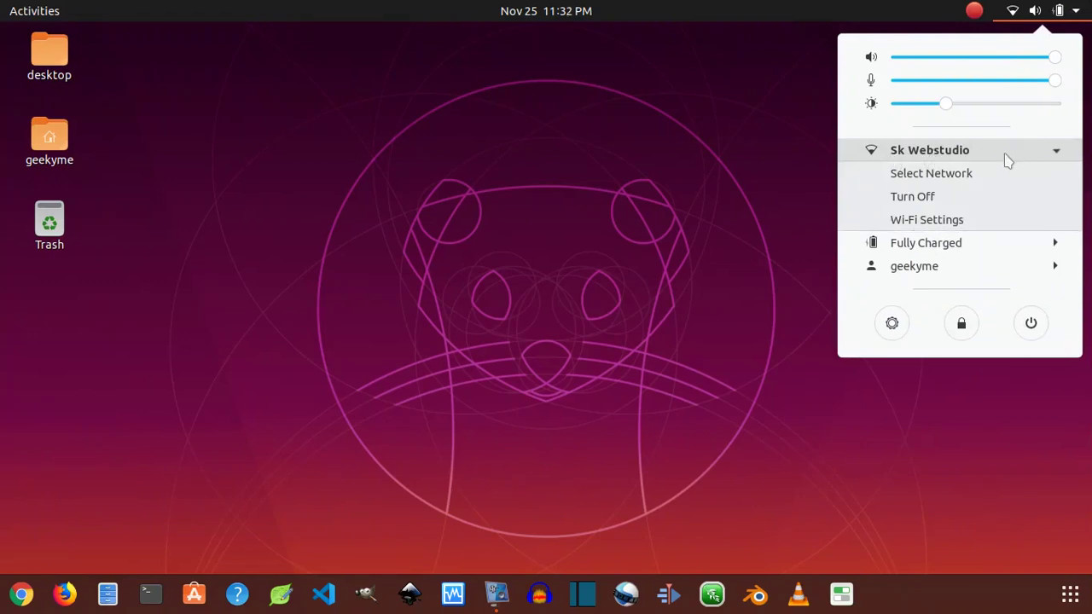
{"action": "left_click", "coordinate": [944, 175]}
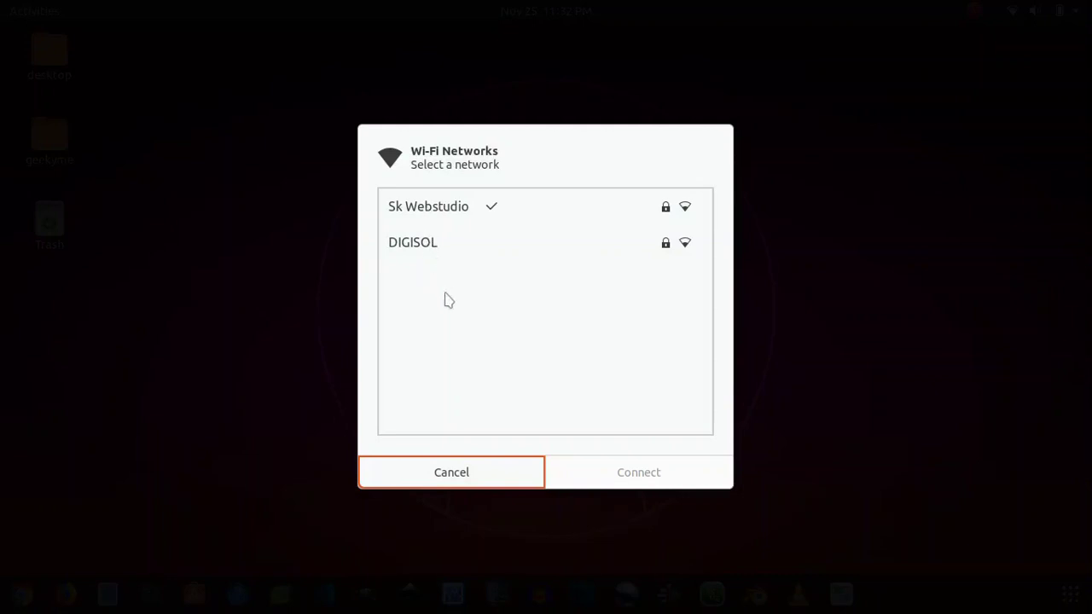
{"action": "key", "text": "Escape"}
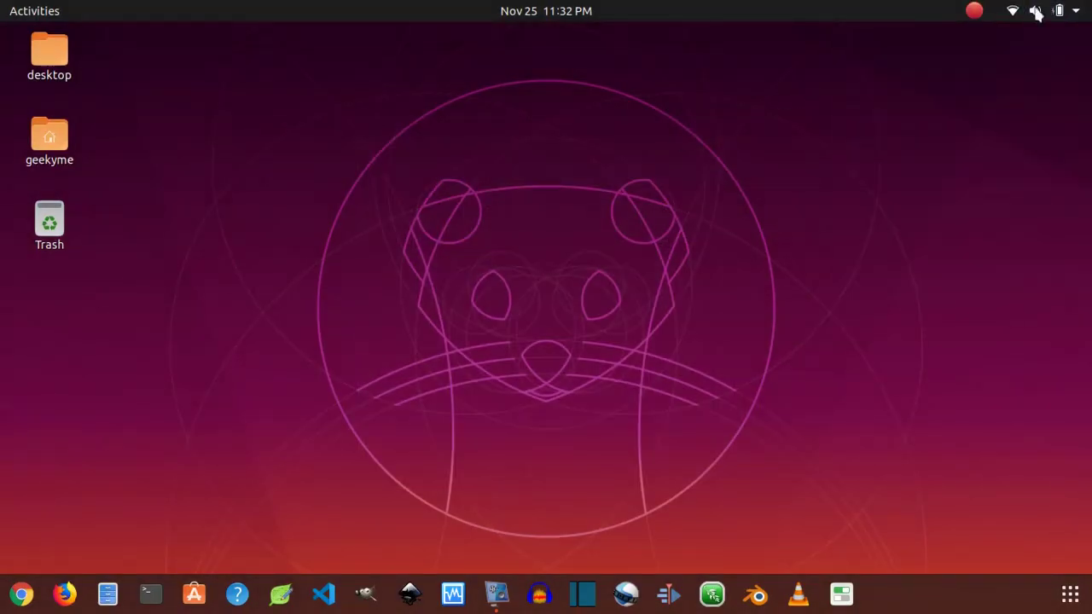
Look at the battery entry and its power options in the system menu, and close the menu.
{"action": "left_click", "coordinate": [1058, 12]}
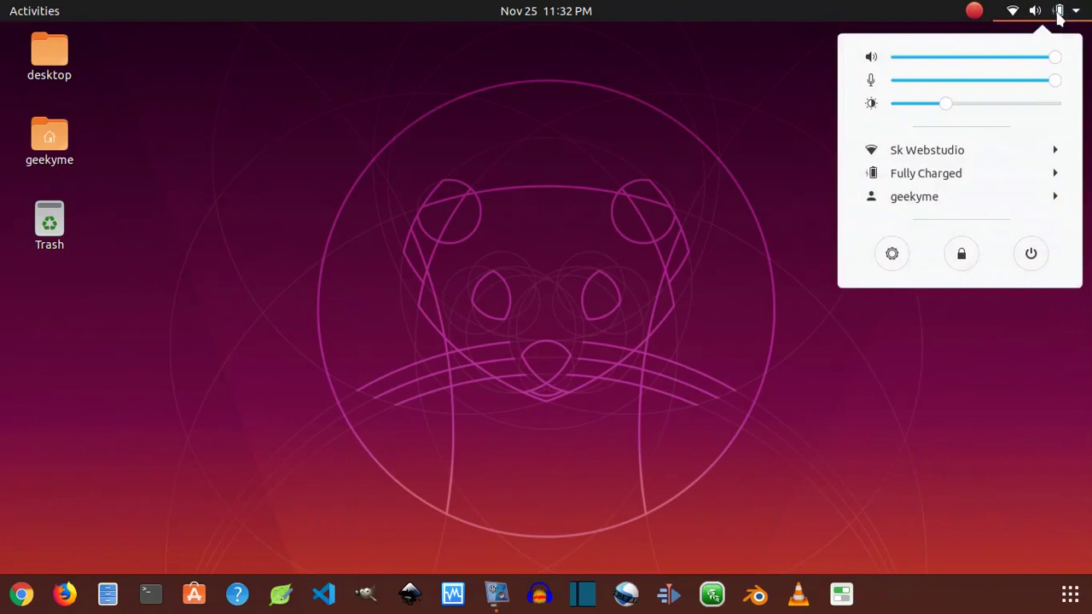
{"action": "left_click", "coordinate": [932, 175]}
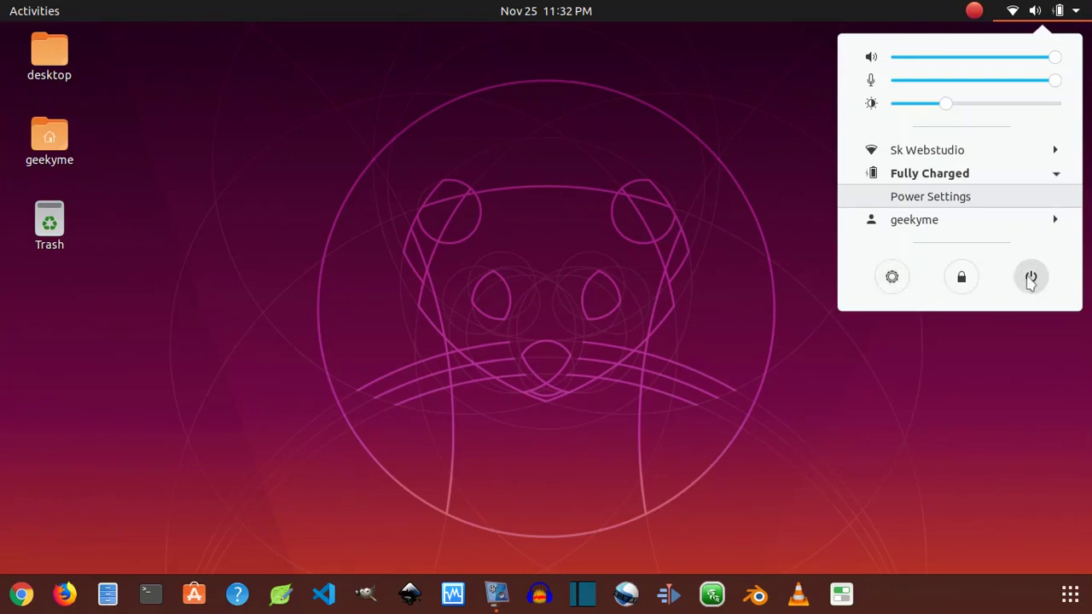
{"action": "left_click", "coordinate": [710, 240]}
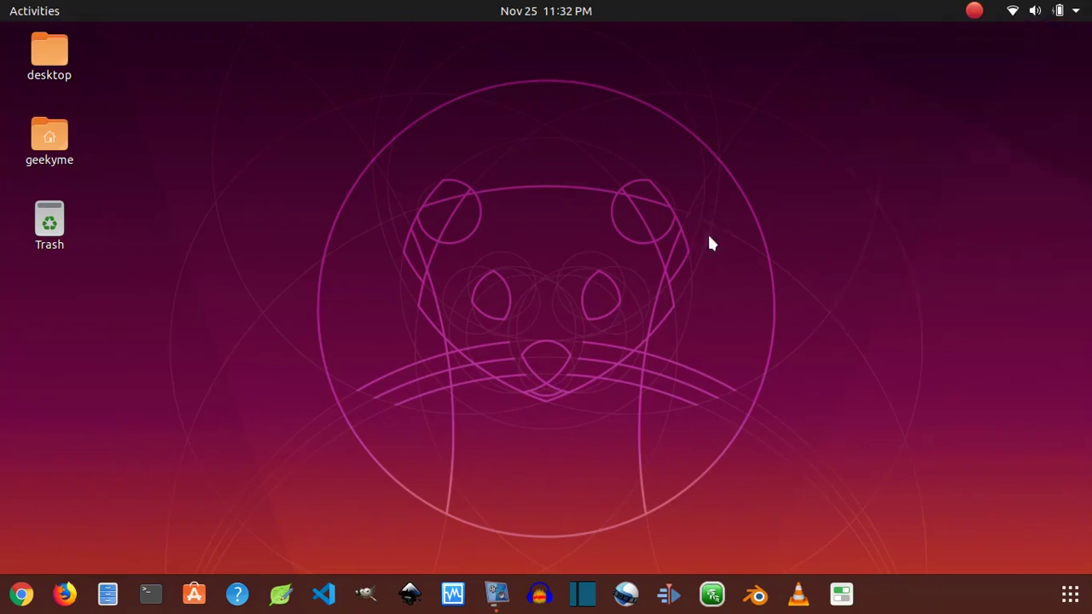
Show the desktop's contents in the file manager, and close its window.
{"action": "right_click", "coordinate": [394, 207]}
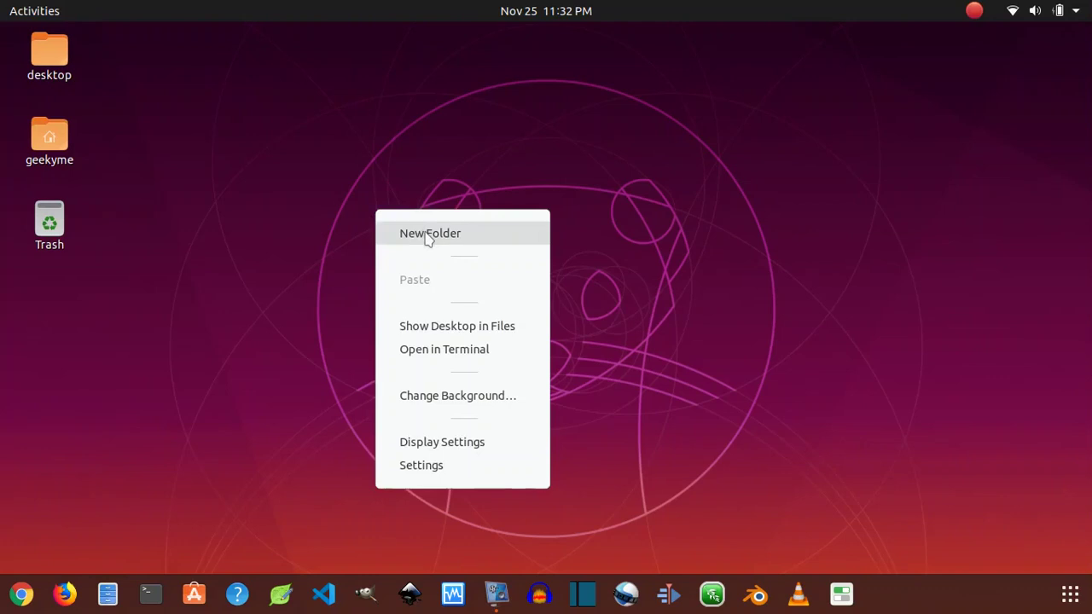
{"action": "left_click", "coordinate": [467, 335]}
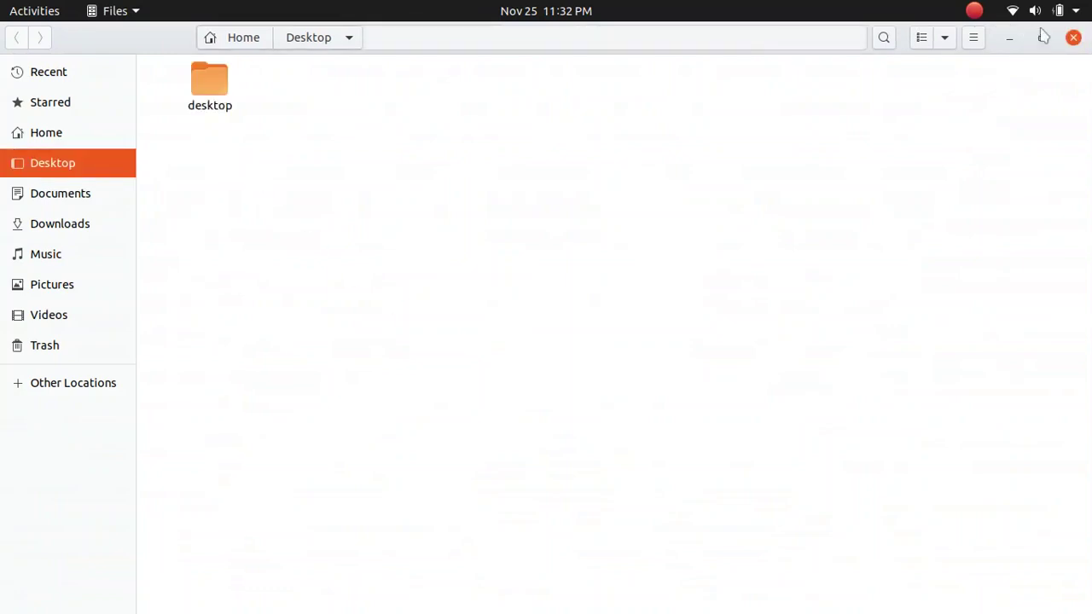
{"action": "left_click", "coordinate": [1072, 37]}
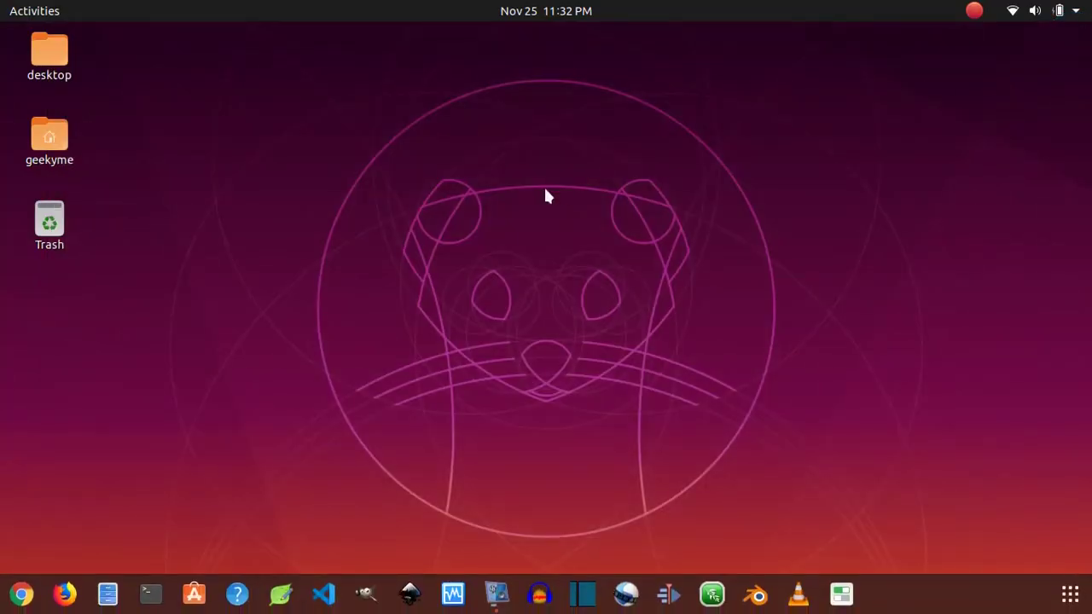
Set the snowy mountain picture as the desktop background only, view it on the desktop, and close the settings window.
{"action": "right_click", "coordinate": [545, 193]}
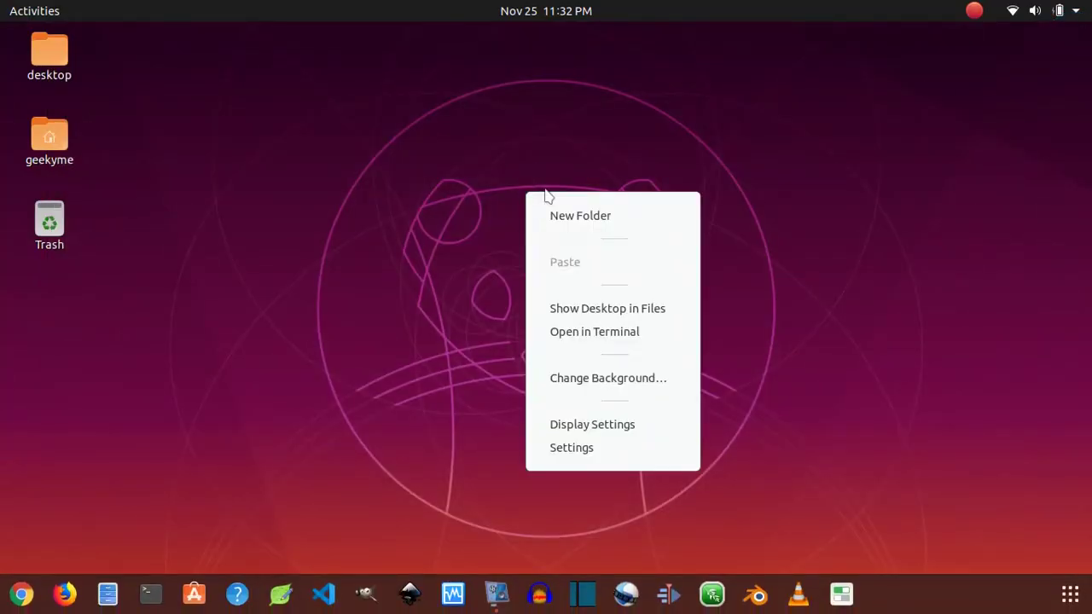
{"action": "left_click", "coordinate": [596, 377]}
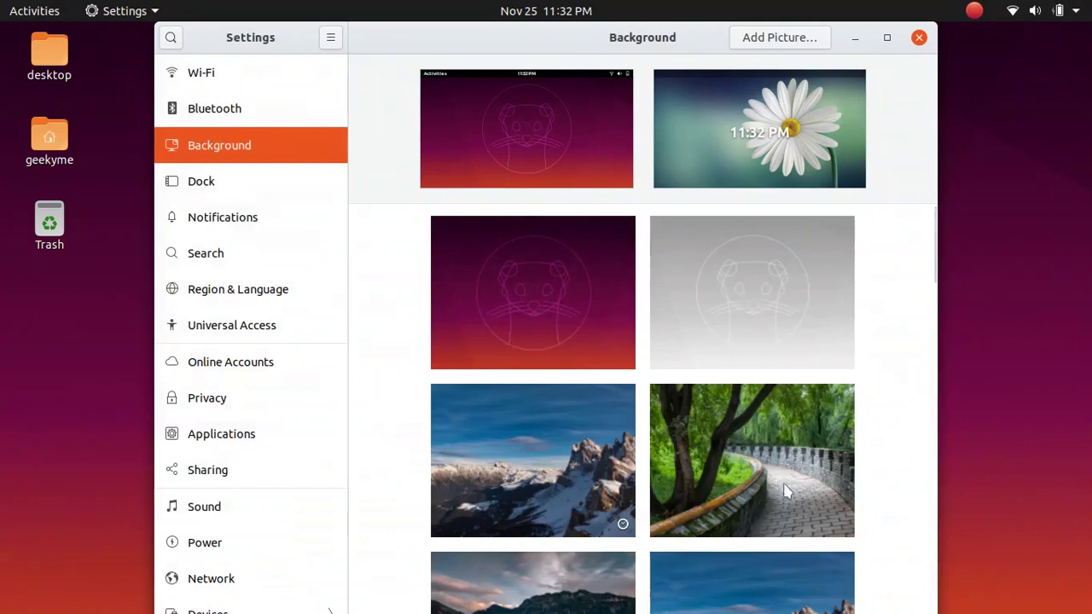
{"action": "left_click", "coordinate": [777, 567]}
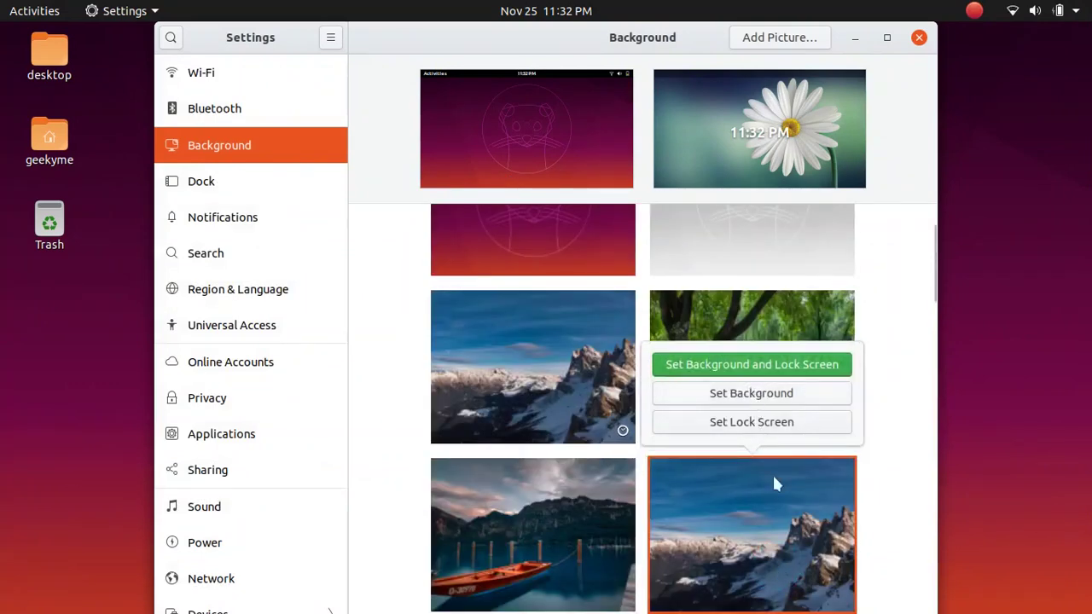
{"action": "left_click", "coordinate": [777, 534]}
{"action": "left_click", "coordinate": [777, 537]}
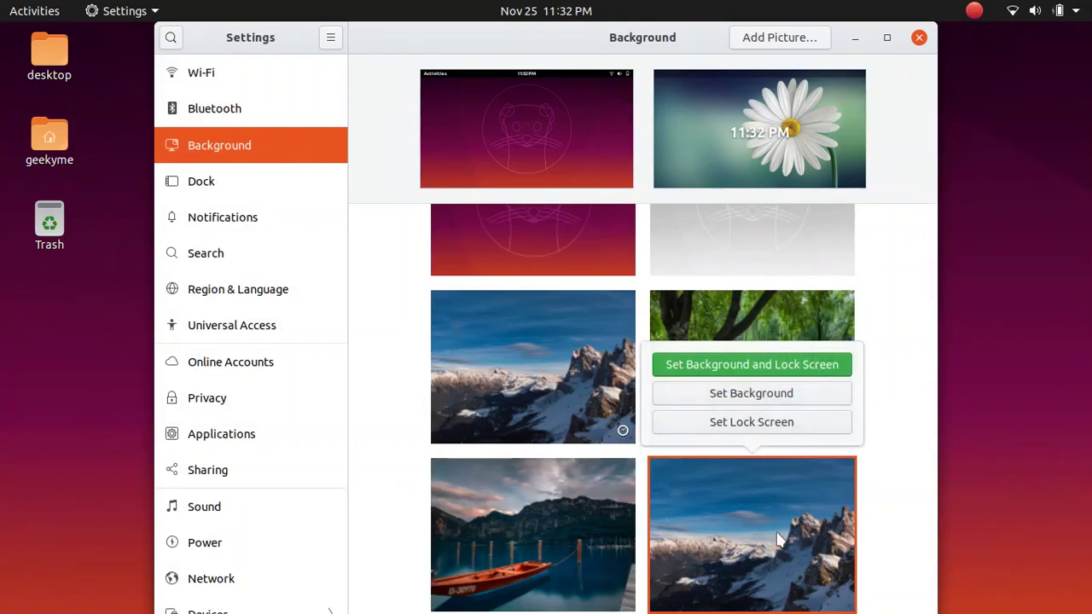
{"action": "left_click", "coordinate": [761, 393]}
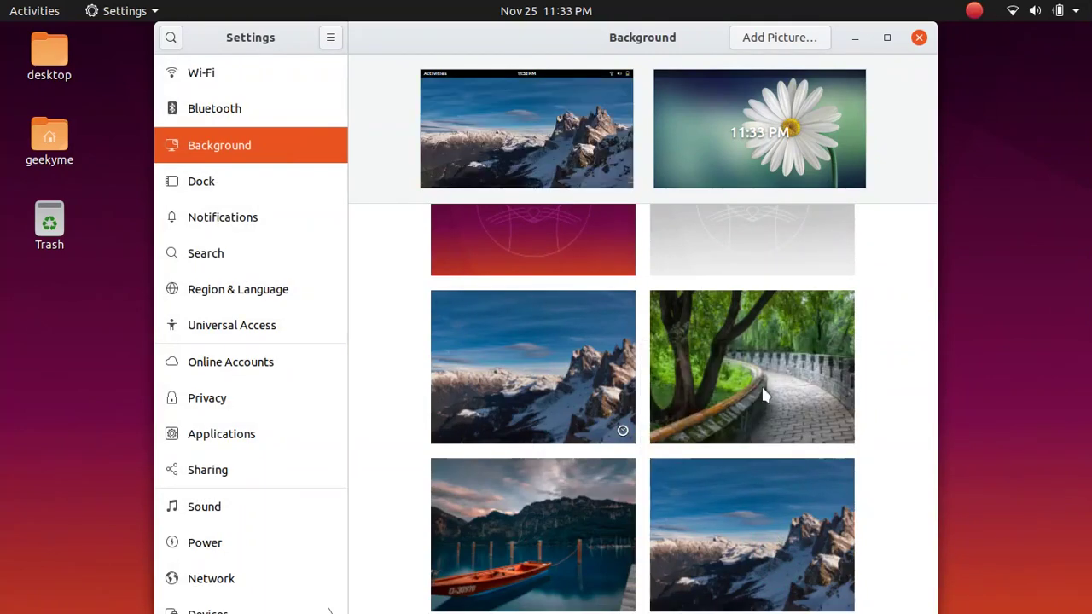
{"action": "left_click", "coordinate": [854, 38]}
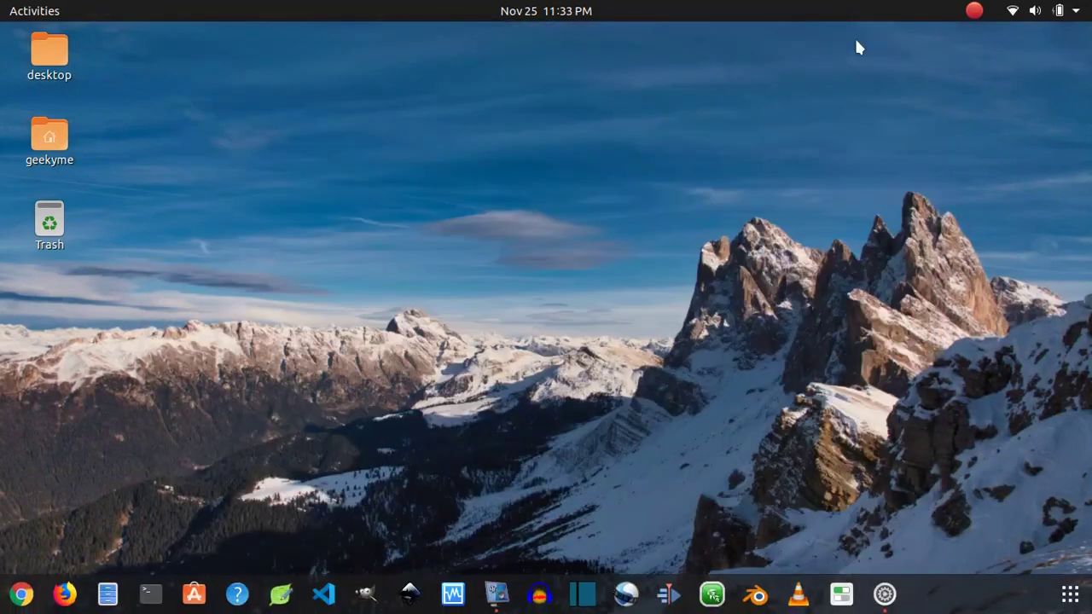
{"action": "left_click", "coordinate": [884, 593]}
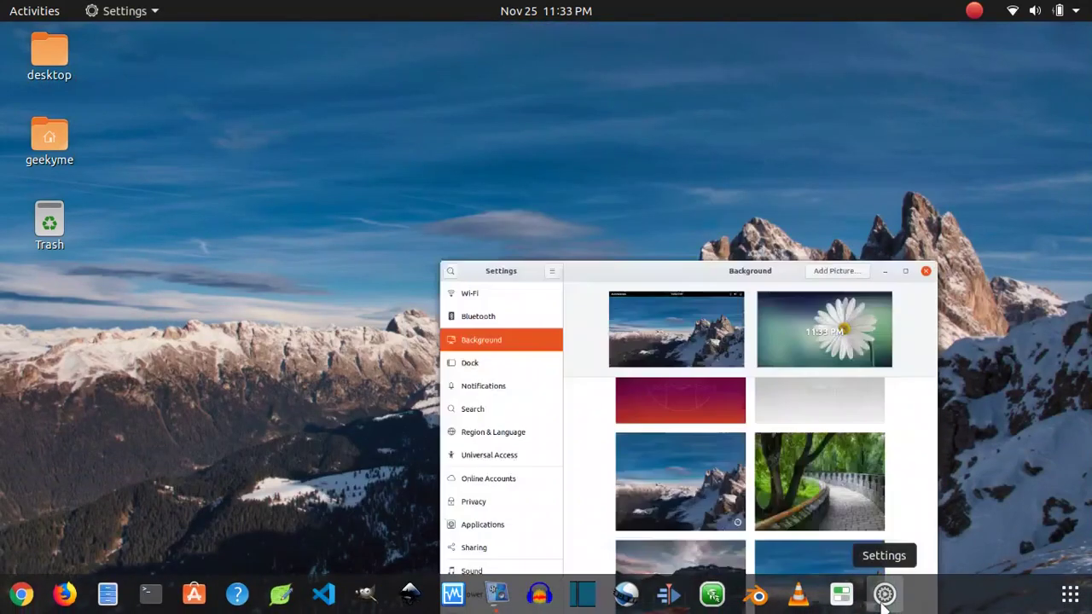
{"action": "left_click", "coordinate": [919, 37]}
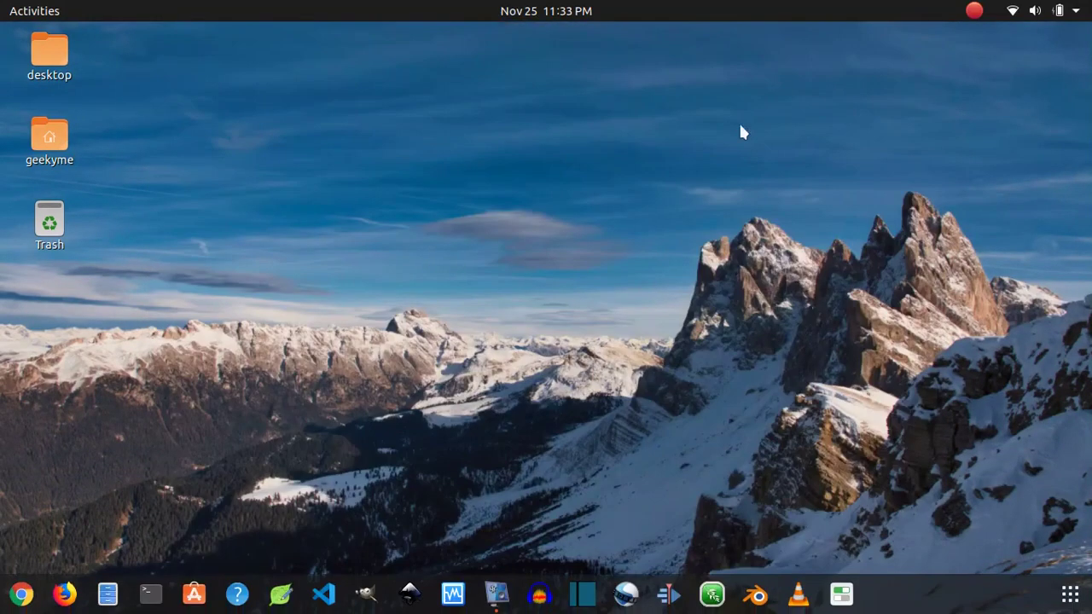
Open the system settings from the desktop and browse the available background pictures.
{"action": "right_click", "coordinate": [582, 162]}
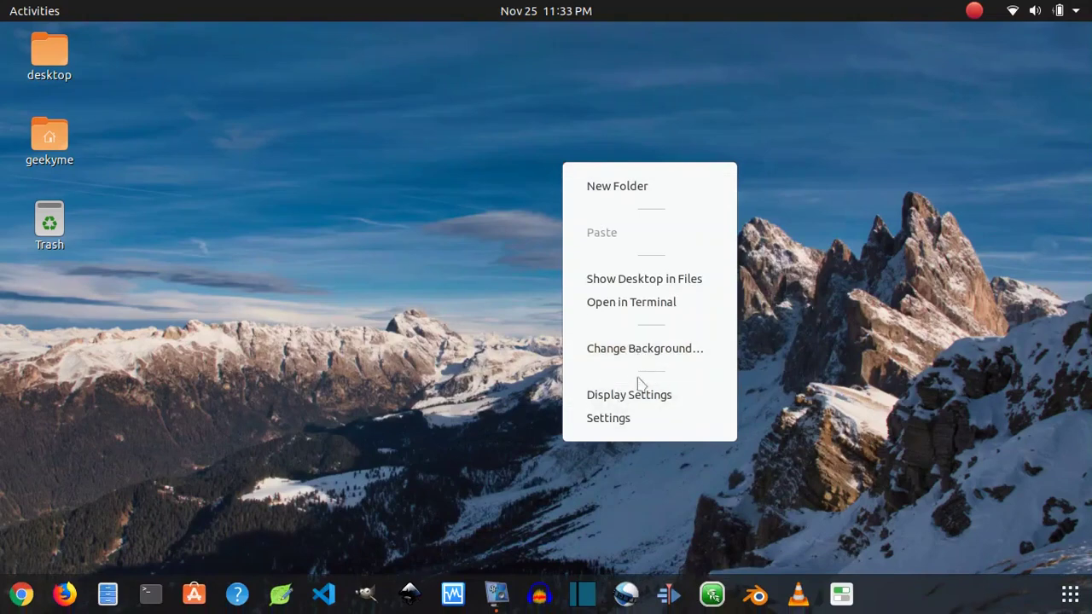
{"action": "left_click", "coordinate": [620, 418]}
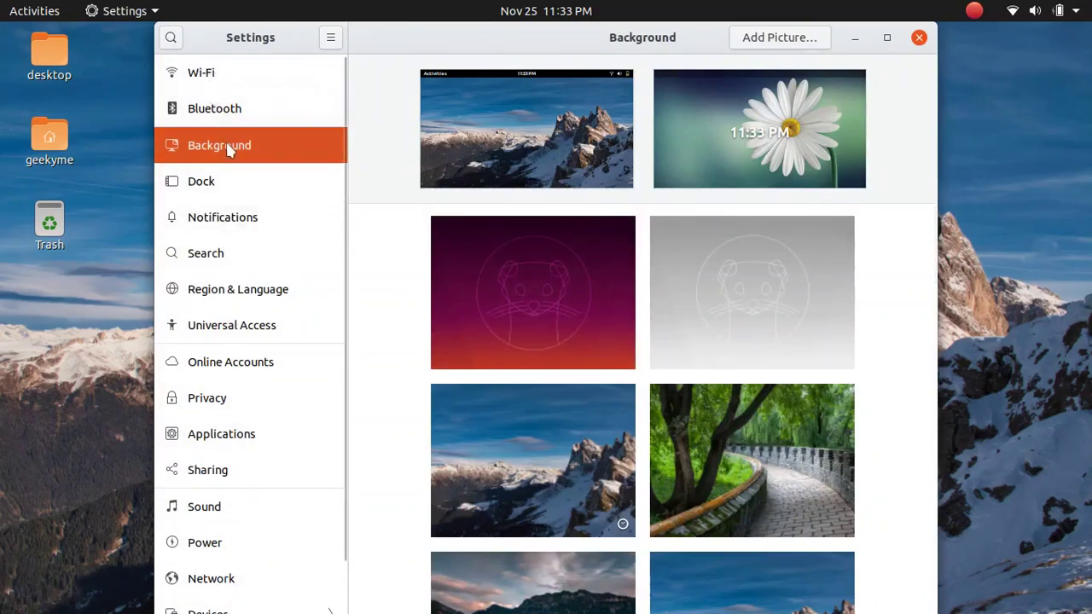
{"action": "scroll", "coordinate": [551, 222], "scroll_direction": "down", "scroll_amount": 10}
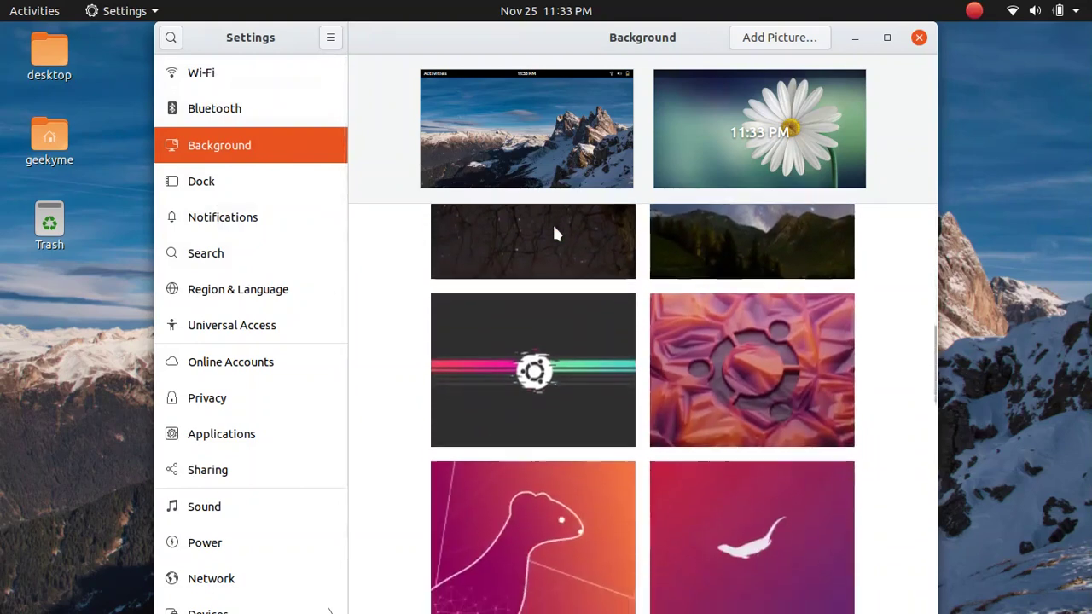
Turn off auto-hide for the dock and set its icon size to 32.
{"action": "left_click", "coordinate": [201, 186]}
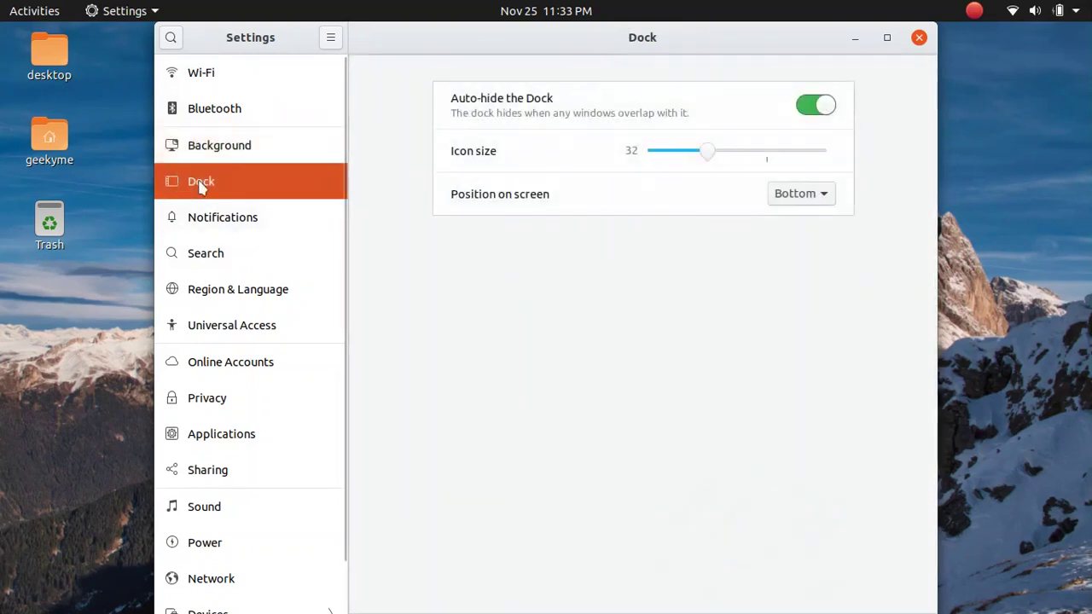
{"action": "mouse_move", "coordinate": [324, 607]}
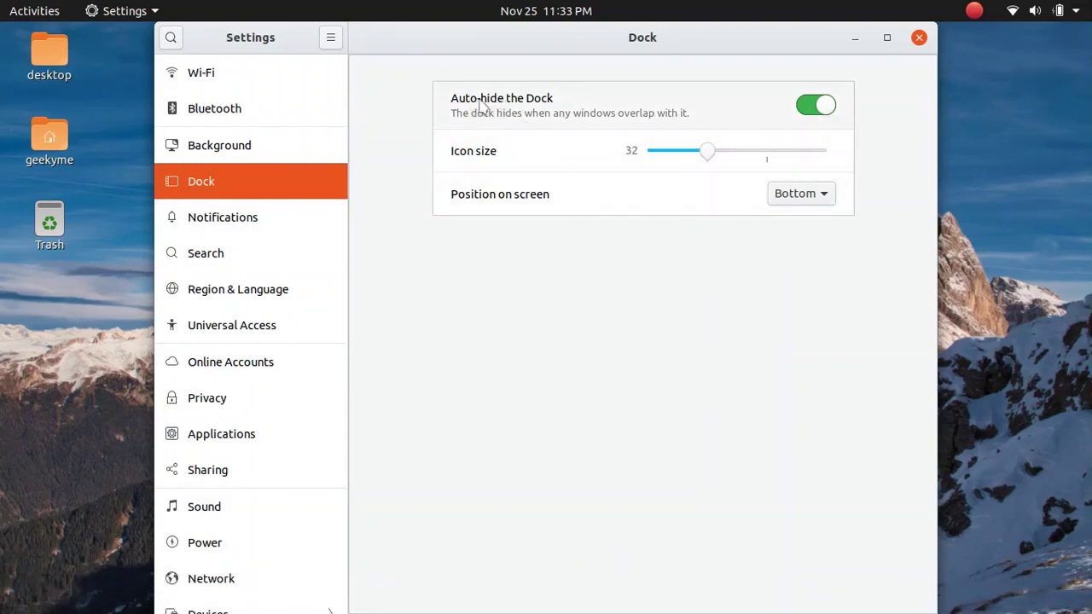
{"action": "left_click", "coordinate": [813, 113]}
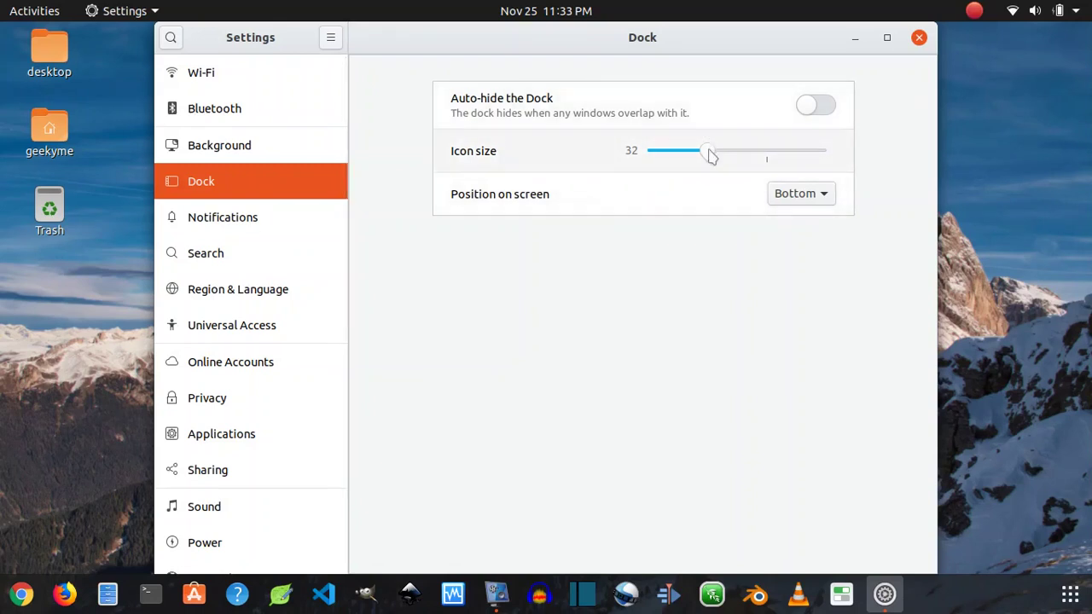
{"action": "mouse_move", "coordinate": [710, 155]}
{"action": "left_mouse_down"}
{"action": "mouse_move", "coordinate": [675, 155]}
{"action": "mouse_move", "coordinate": [714, 154]}
{"action": "left_mouse_up"}
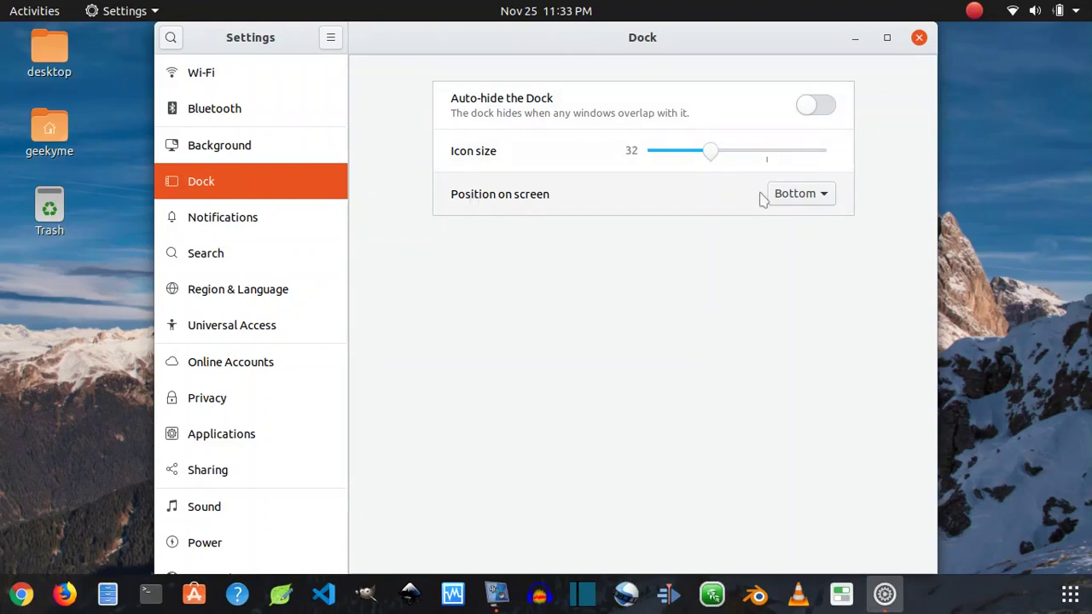
Try the Left and Right screen positions for the dock, and set its position back to Bottom.
{"action": "left_click", "coordinate": [820, 196]}
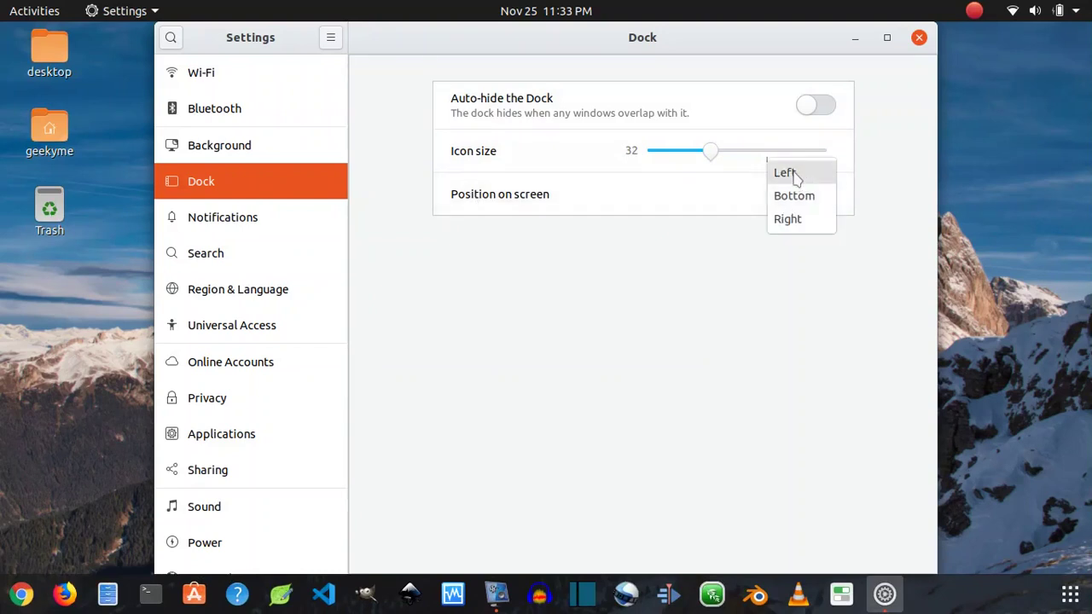
{"action": "left_click", "coordinate": [786, 173]}
{"action": "left_click", "coordinate": [820, 198]}
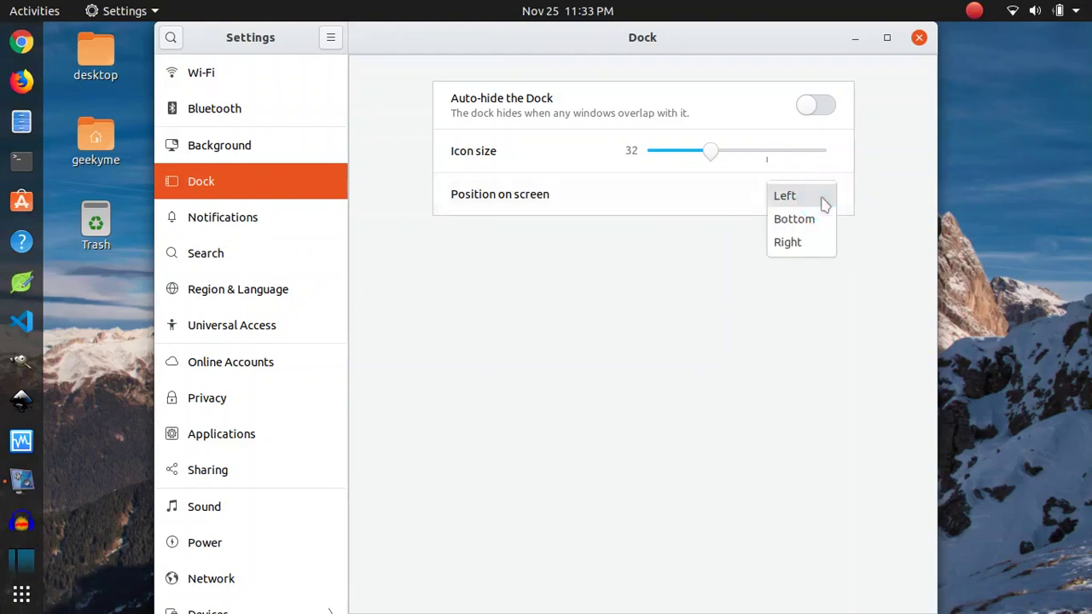
{"action": "left_click", "coordinate": [820, 242]}
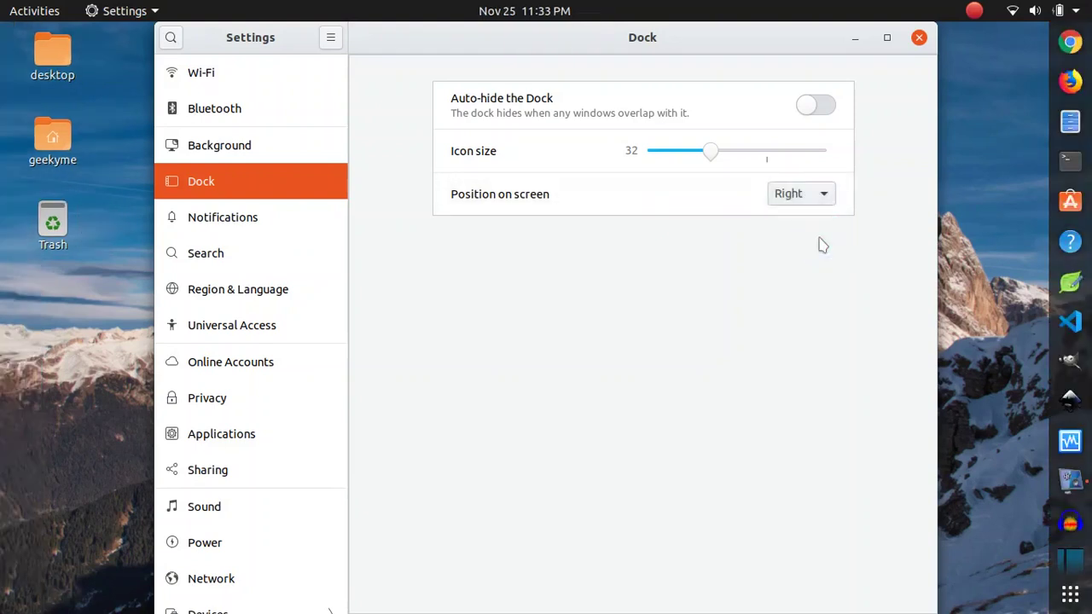
{"action": "left_click", "coordinate": [821, 197]}
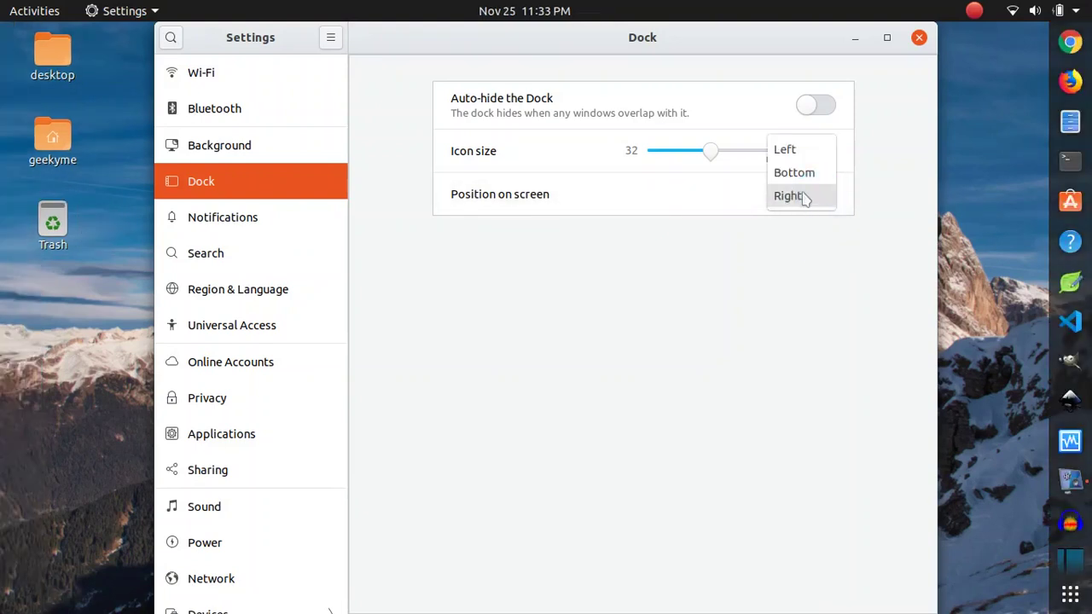
{"action": "left_click", "coordinate": [801, 175]}
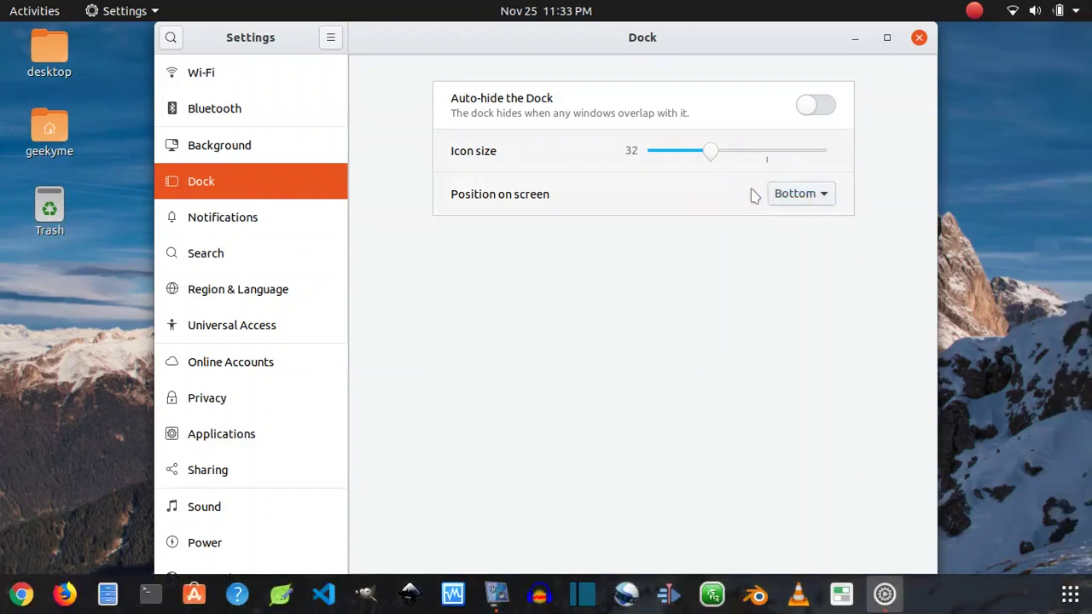
Review the notification settings down to the end of the application list, and open the search settings.
{"action": "left_click", "coordinate": [224, 219]}
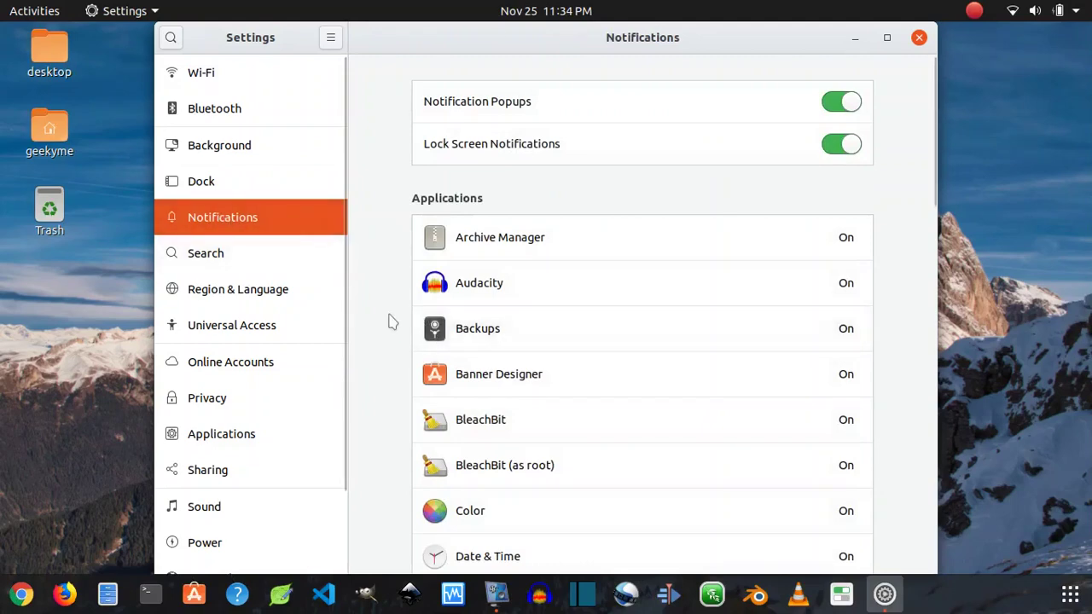
{"action": "scroll", "coordinate": [389, 320], "scroll_direction": "down", "scroll_amount": 15}
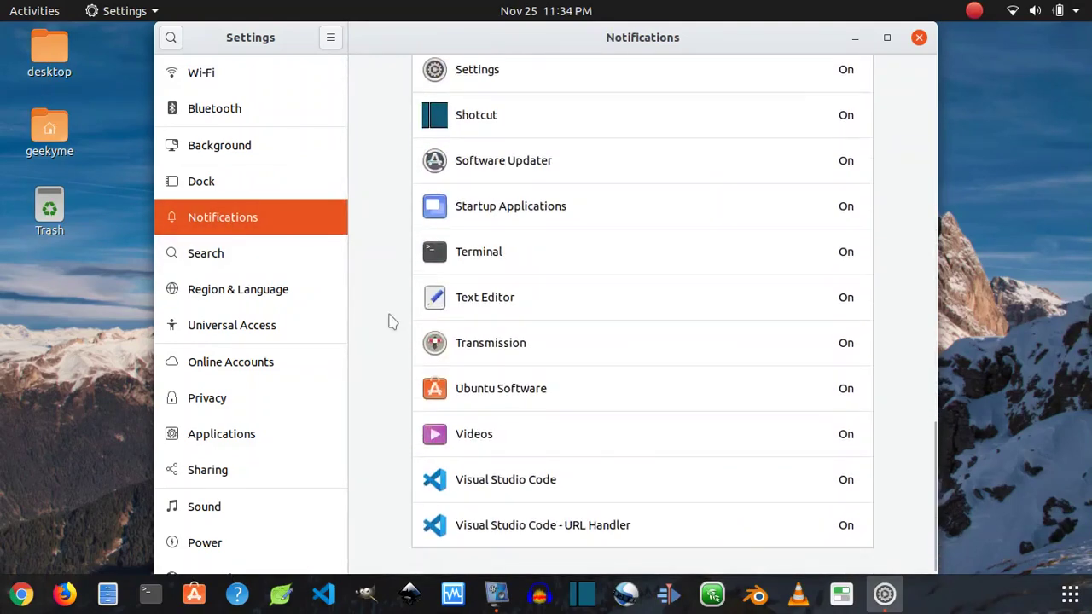
{"action": "left_click", "coordinate": [231, 257]}
View the Purge Trash & Temporary Files options in the privacy settings, including the Purge After choices, and close the dialog without changes.
{"action": "left_click", "coordinate": [214, 410]}
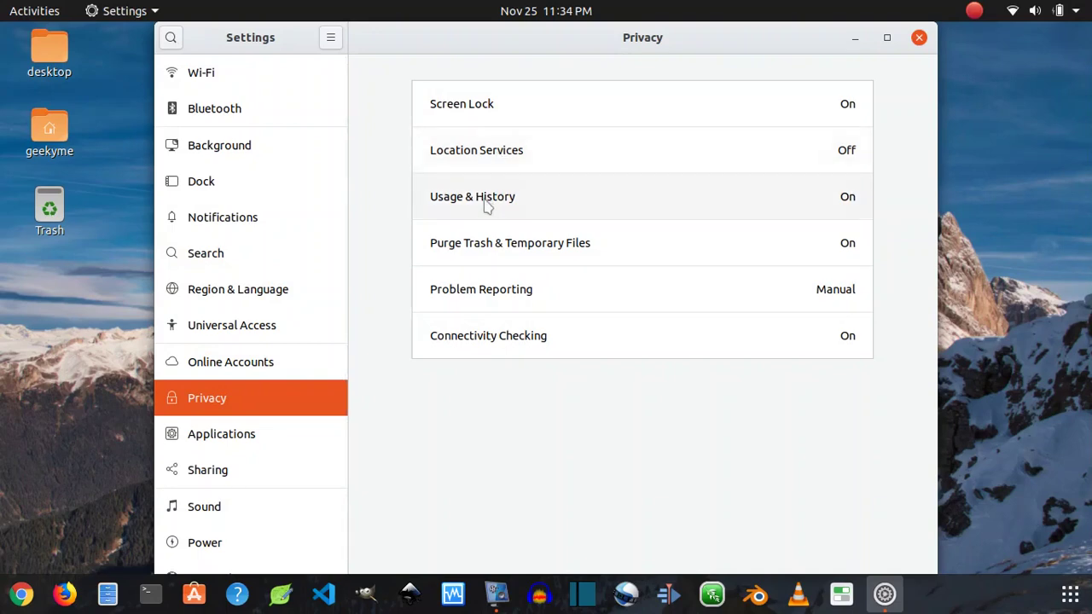
{"action": "left_click", "coordinate": [486, 246]}
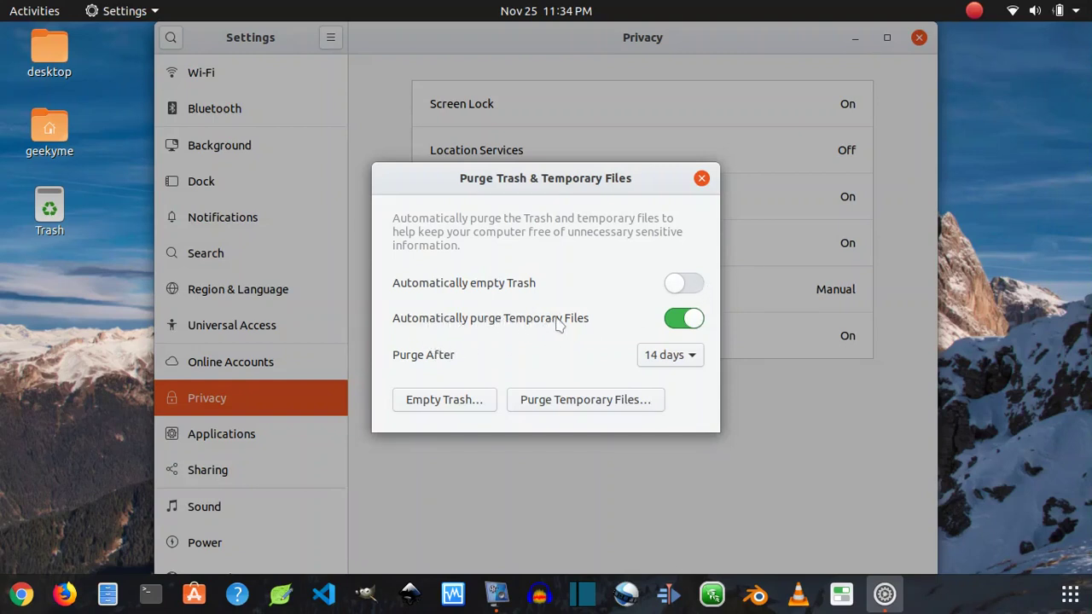
{"action": "left_click", "coordinate": [692, 359]}
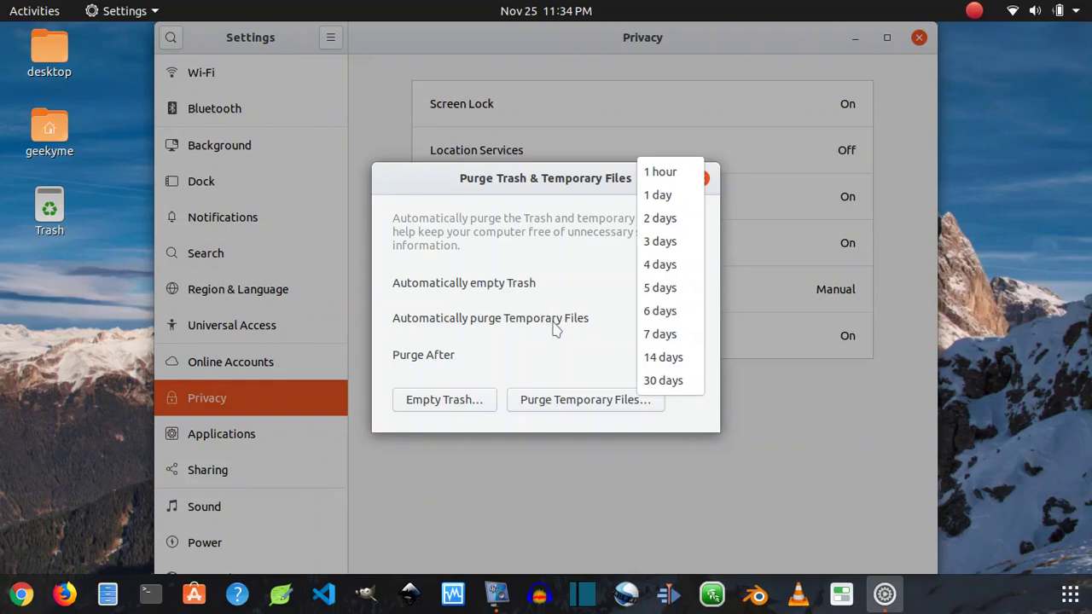
{"action": "left_click", "coordinate": [519, 340]}
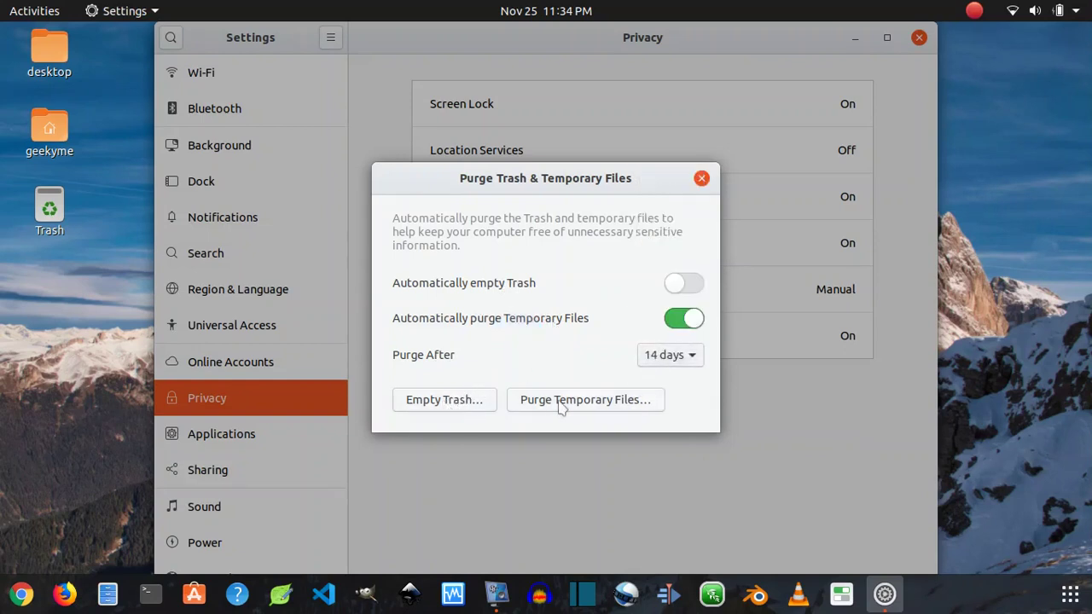
{"action": "left_click", "coordinate": [701, 179]}
Browse the installed programs in the Applications settings and return to the main settings list.
{"action": "scroll", "coordinate": [307, 388], "scroll_direction": "down", "scroll_amount": 3}
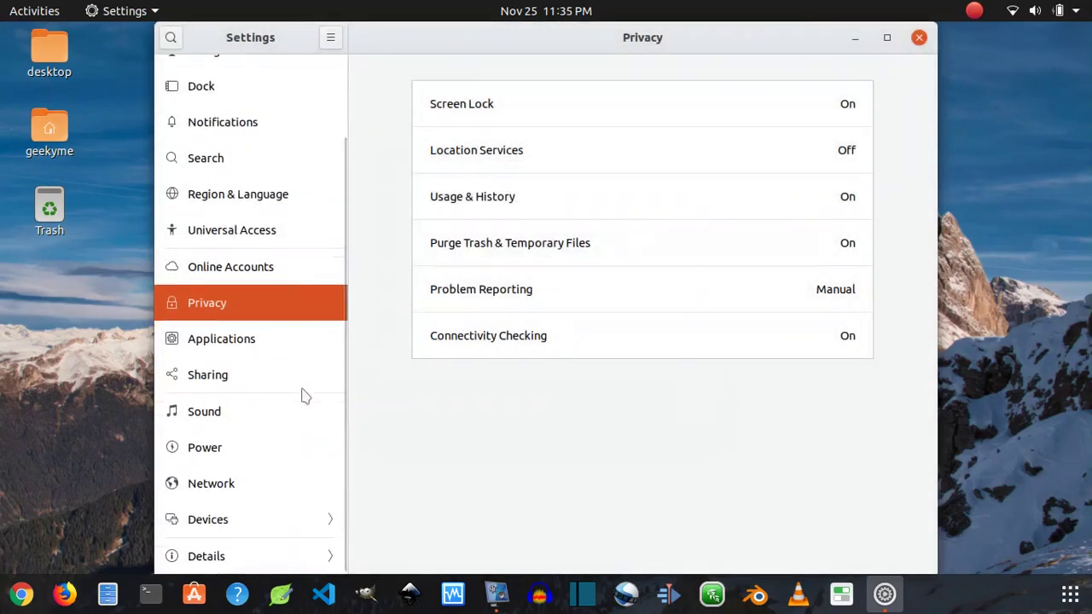
{"action": "left_click", "coordinate": [256, 341]}
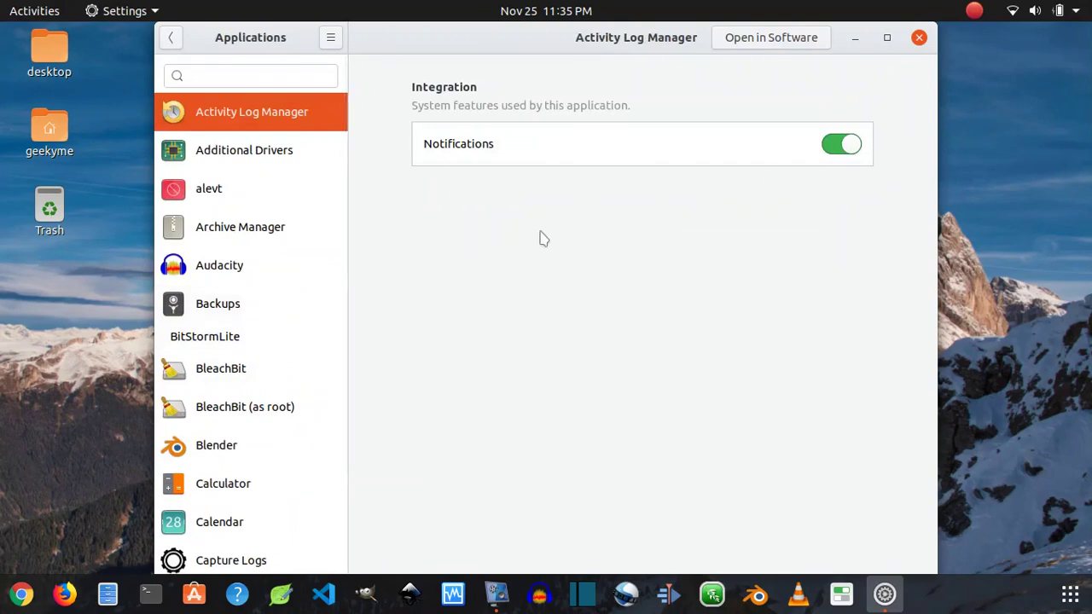
{"action": "scroll", "coordinate": [227, 351], "scroll_direction": "down", "scroll_amount": 10}
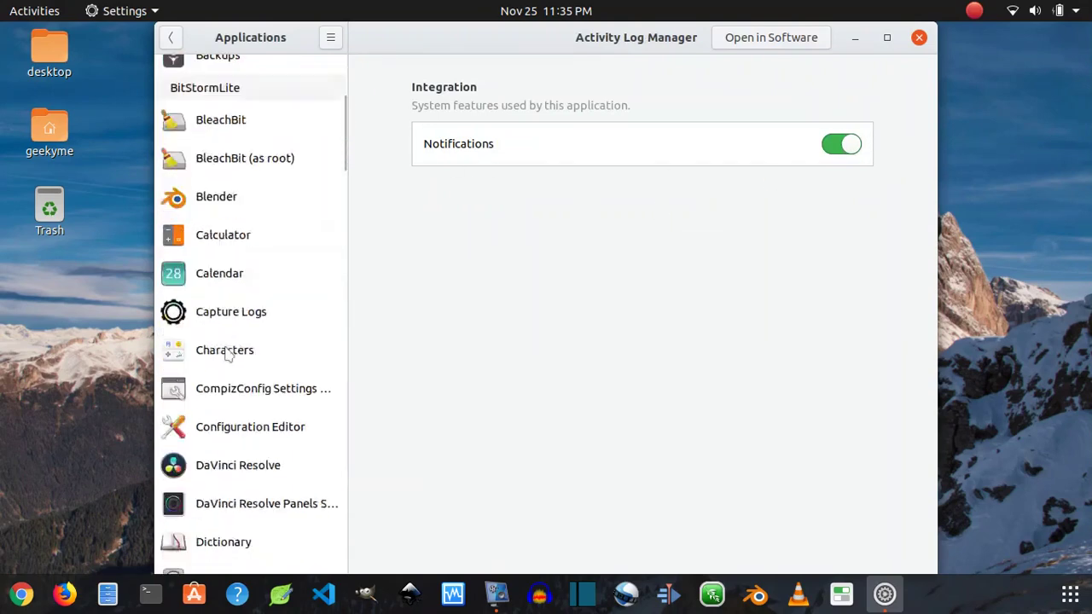
{"action": "scroll", "coordinate": [227, 351], "scroll_direction": "up", "scroll_amount": 10}
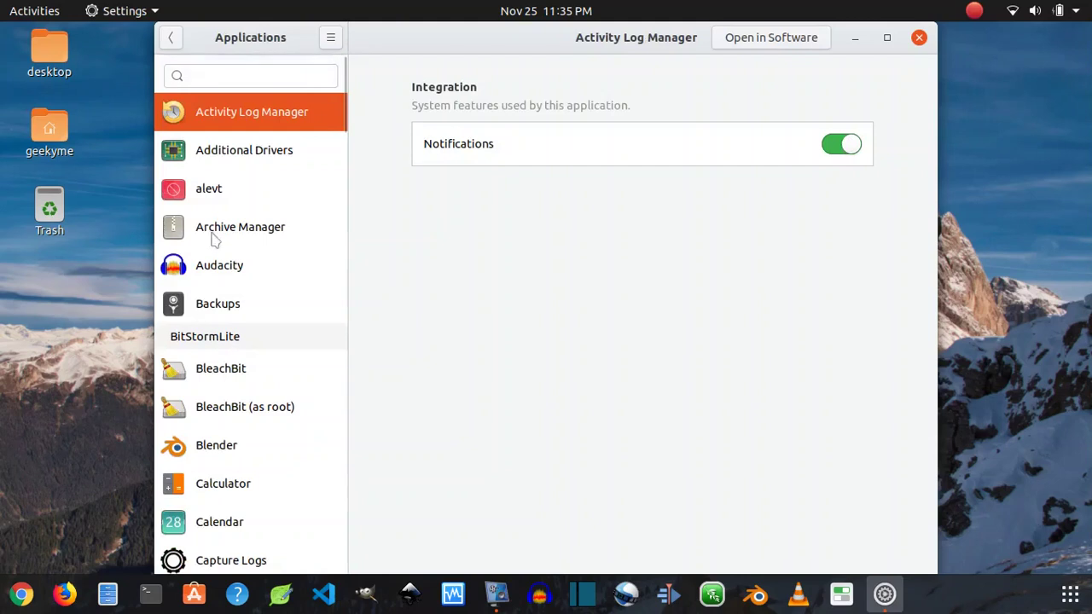
{"action": "left_click", "coordinate": [173, 46]}
Review the sound settings, from system volume and volume levels to output, input and alert sound.
{"action": "scroll", "coordinate": [227, 395], "scroll_direction": "down", "scroll_amount": 2}
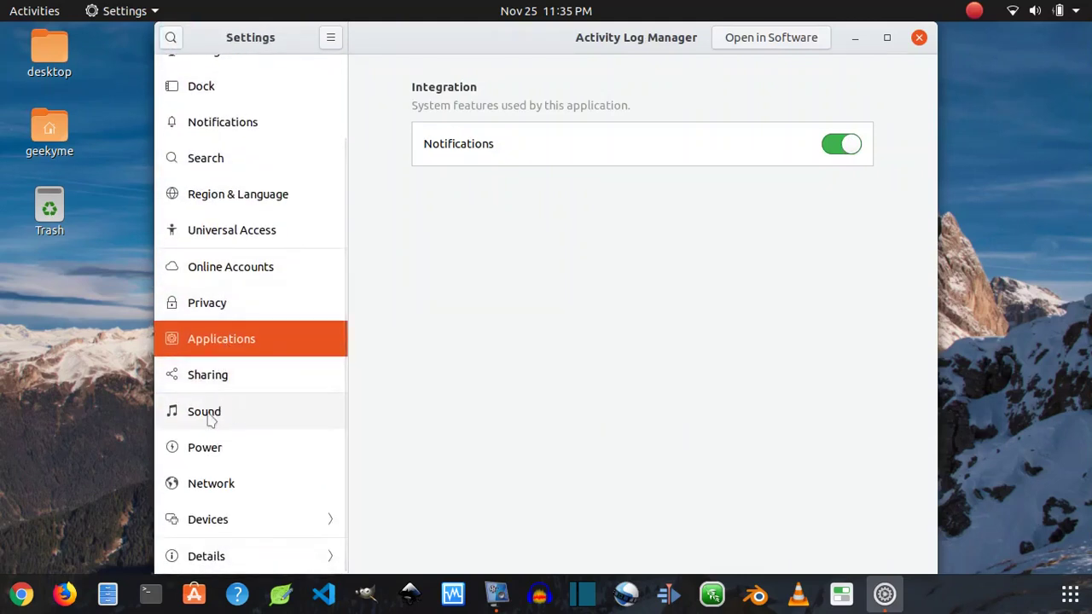
{"action": "left_click", "coordinate": [209, 417]}
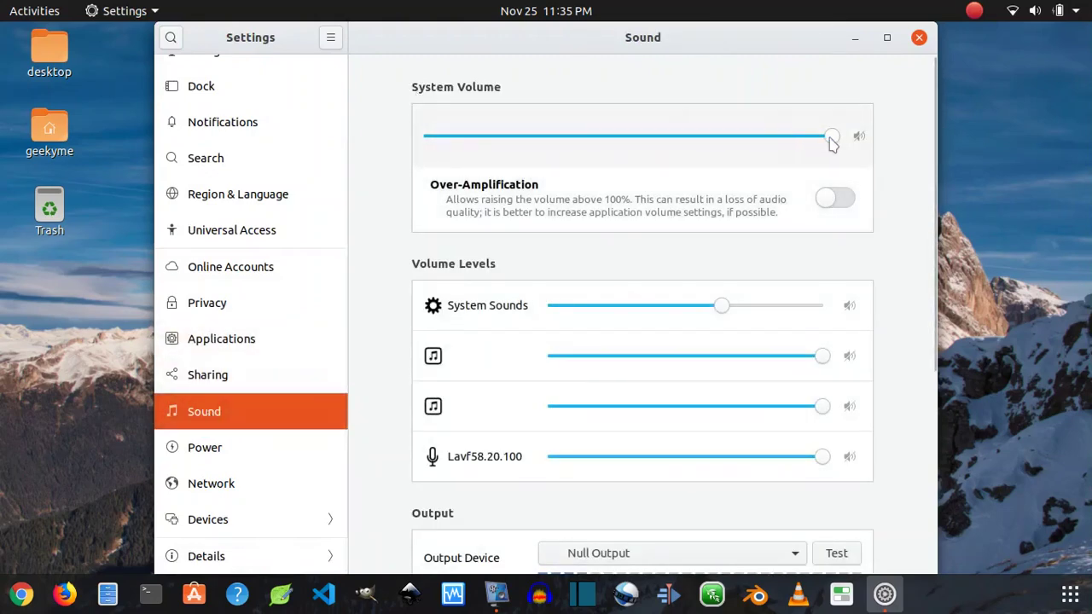
{"action": "scroll", "coordinate": [890, 236], "scroll_direction": "down", "scroll_amount": 3}
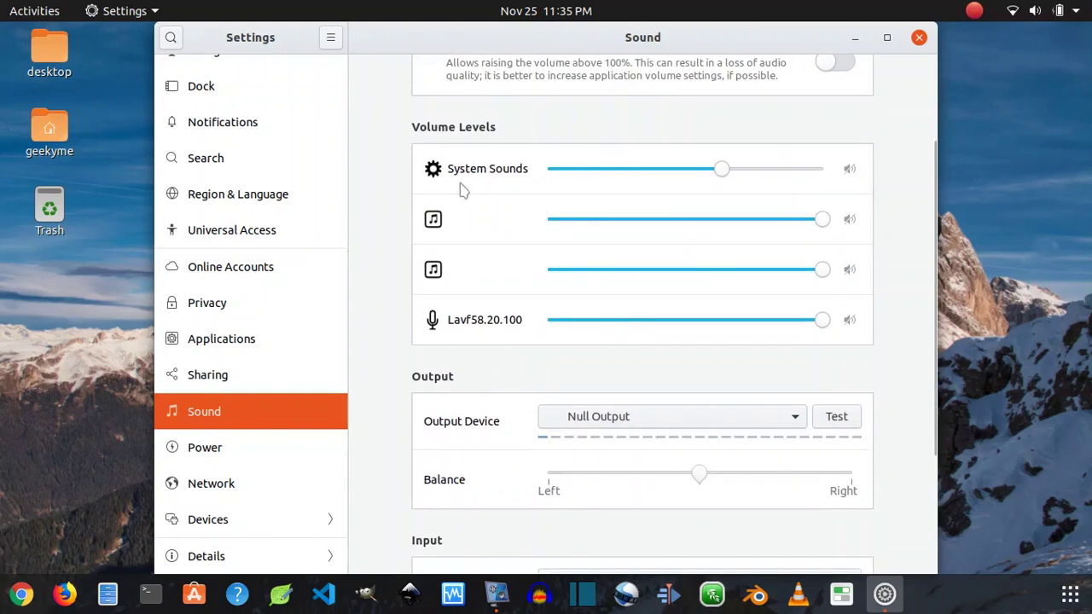
{"action": "scroll", "coordinate": [566, 279], "scroll_direction": "down", "scroll_amount": 1}
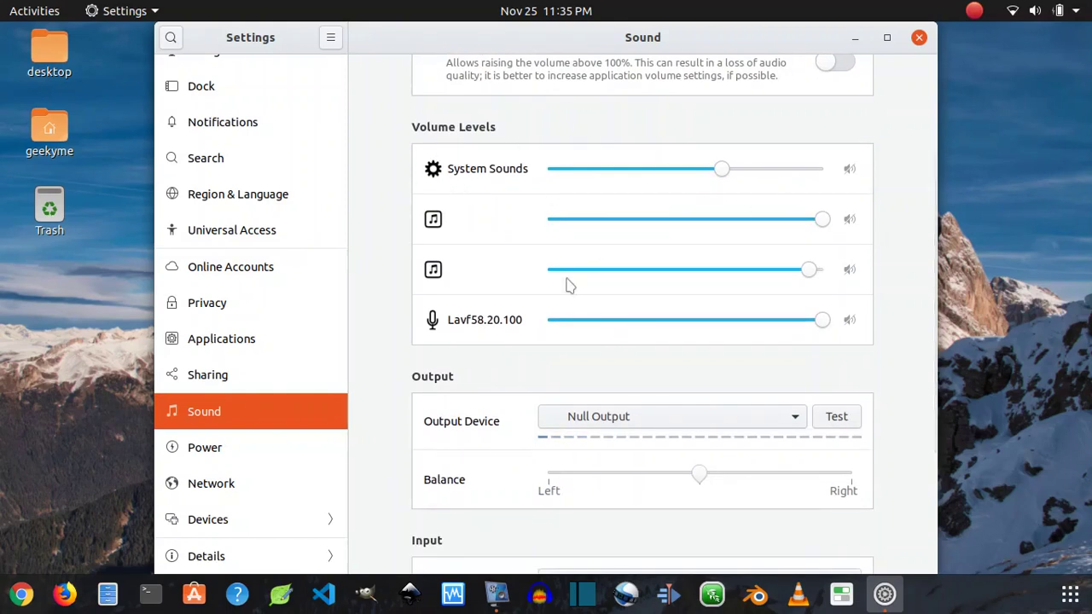
{"action": "scroll", "coordinate": [414, 341], "scroll_direction": "down", "scroll_amount": 4}
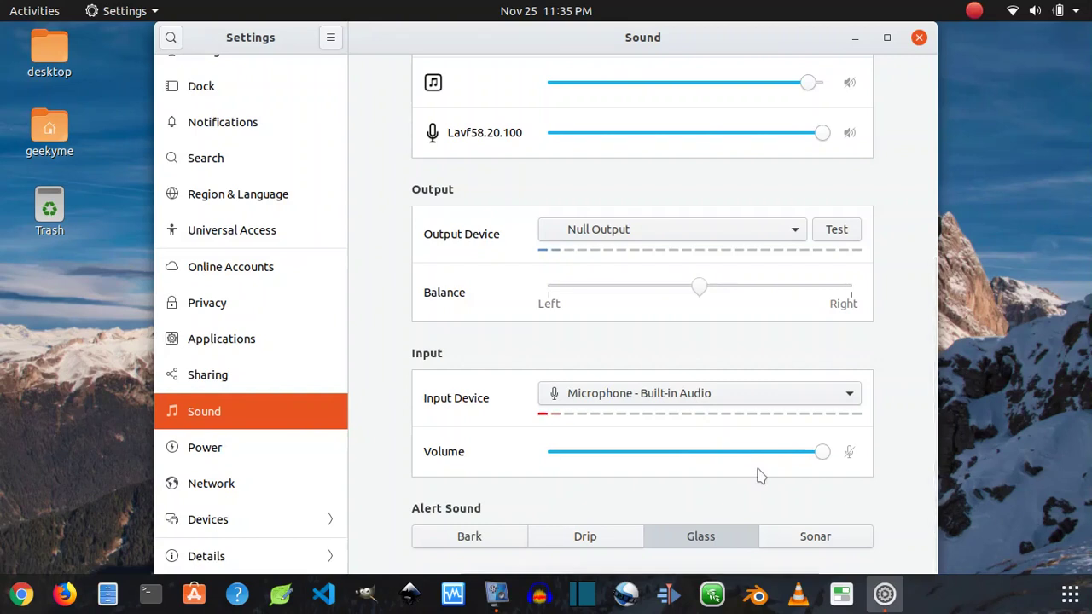
Review the power saving and suspend settings, and view the orientation choices for the built-in display.
{"action": "left_click", "coordinate": [220, 452]}
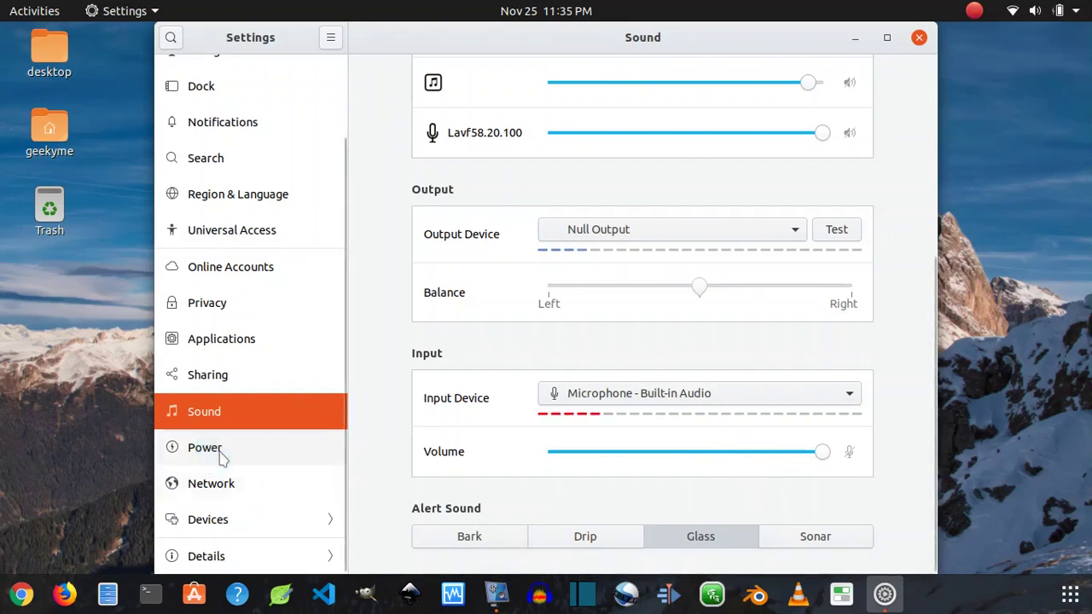
{"action": "scroll", "coordinate": [510, 309], "scroll_direction": "down", "scroll_amount": 1}
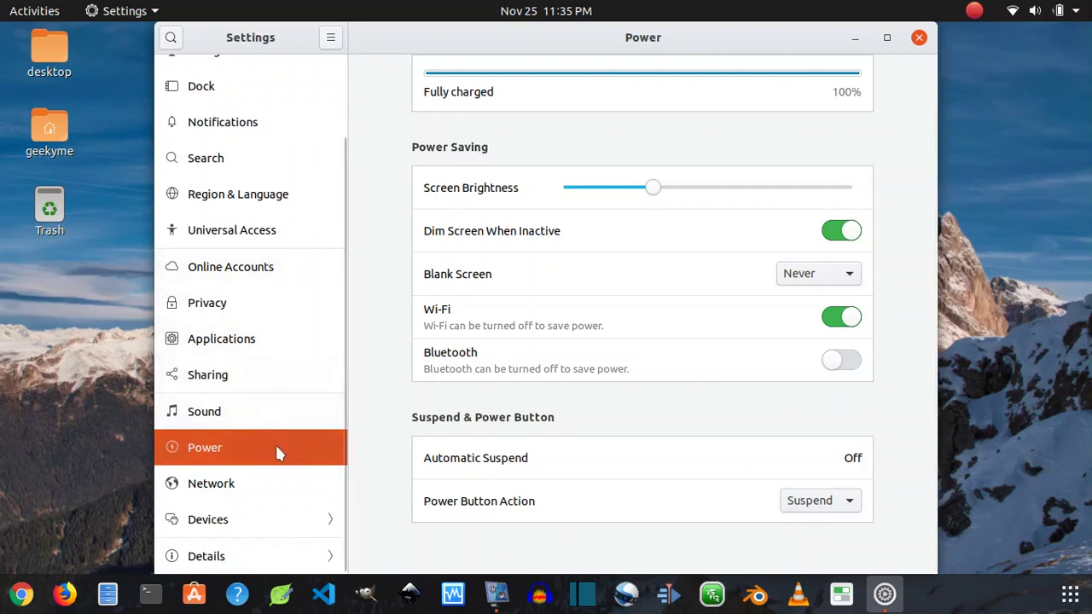
{"action": "left_click", "coordinate": [221, 522]}
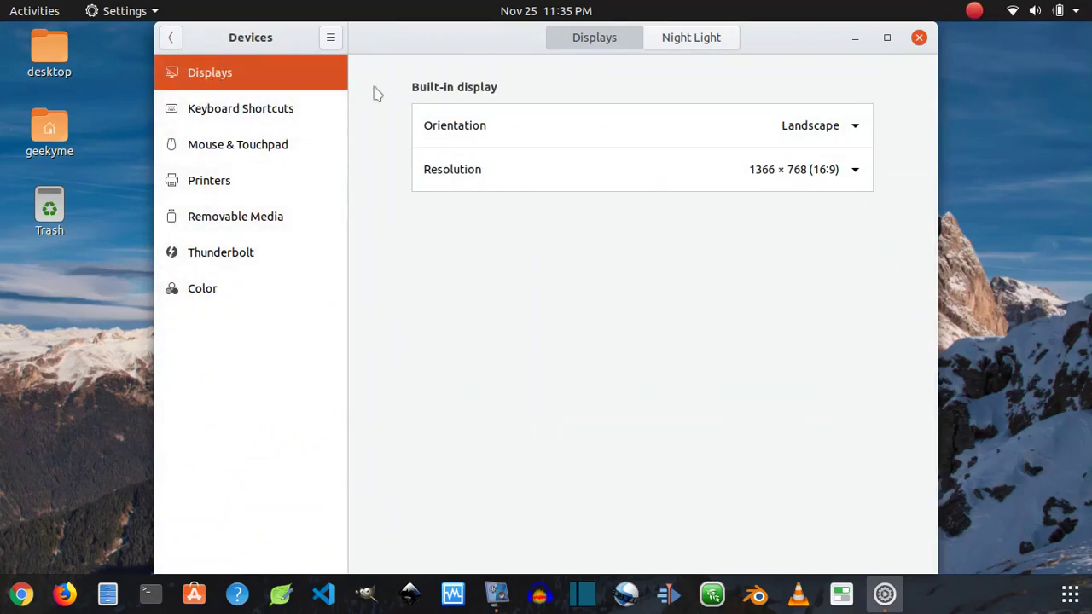
{"action": "left_click", "coordinate": [821, 128]}
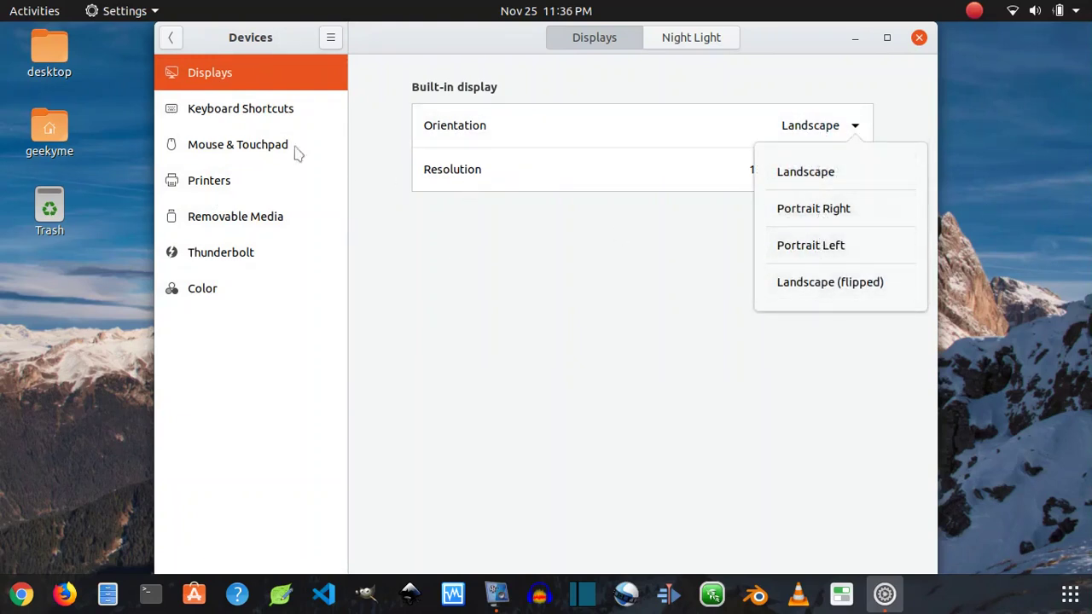
{"action": "left_click", "coordinate": [256, 116]}
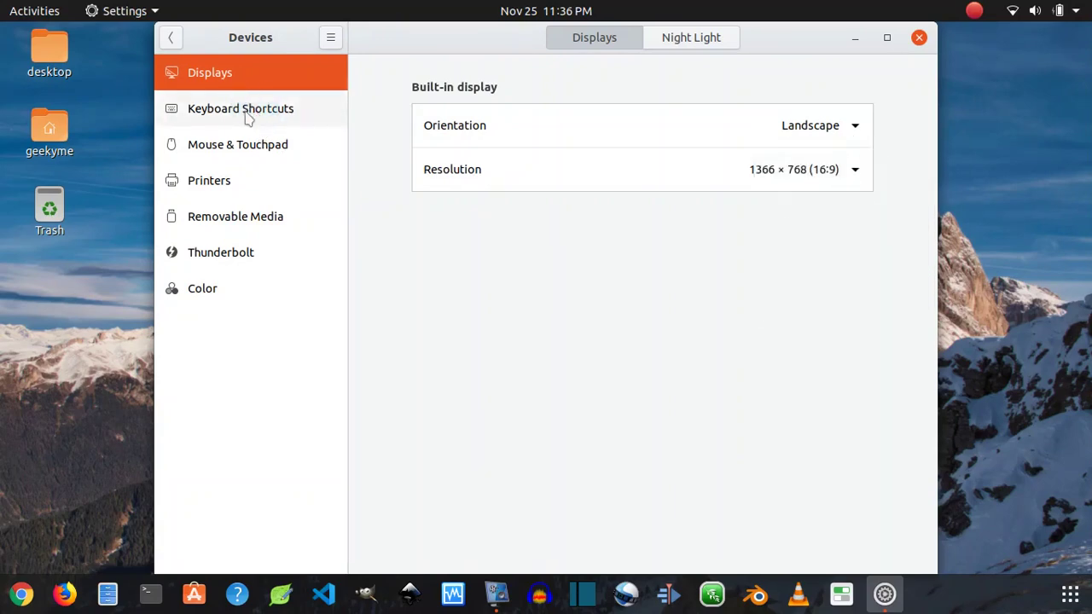
Look over the device settings for keyboard shortcuts and for the mouse and touchpad.
{"action": "left_click", "coordinate": [243, 111]}
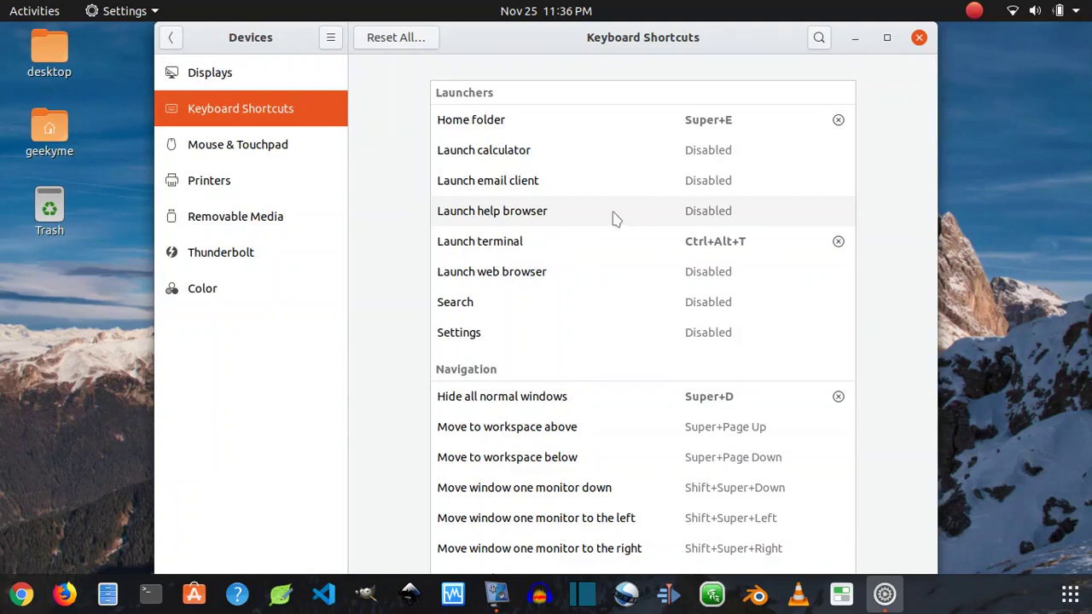
{"action": "left_click", "coordinate": [273, 146]}
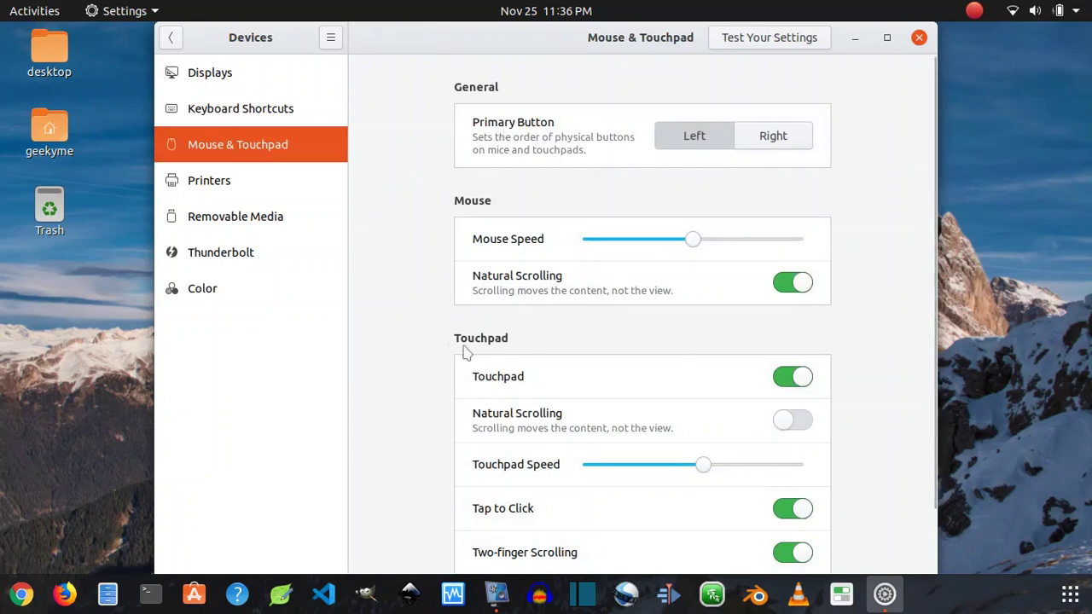
{"action": "scroll", "coordinate": [465, 350], "scroll_direction": "down", "scroll_amount": 2}
{"action": "scroll", "coordinate": [728, 270], "scroll_direction": "up", "scroll_amount": 2}
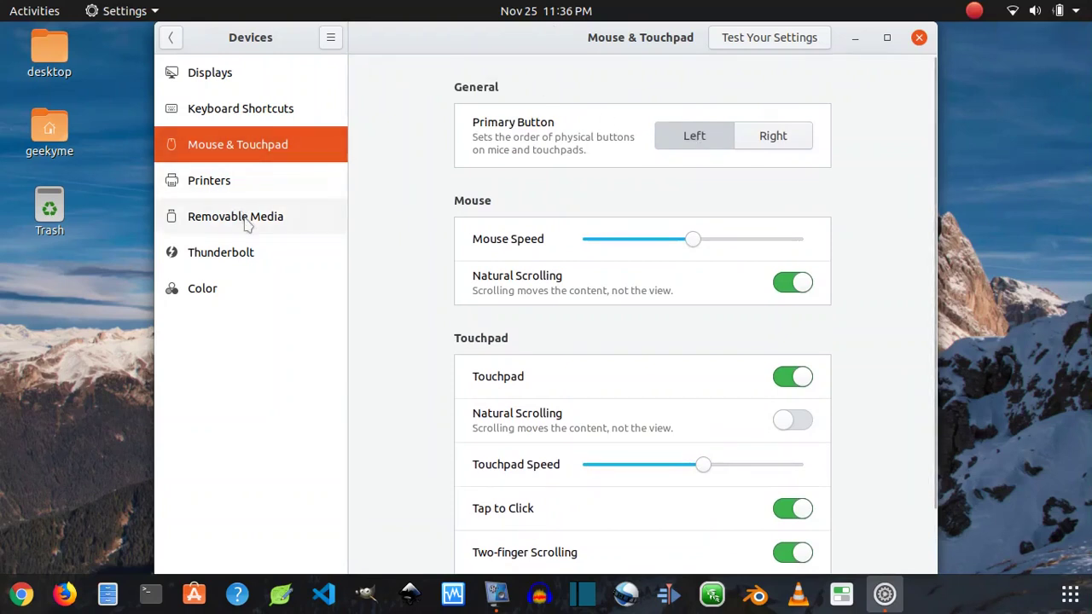
View the laptop screen's color profile in the device settings and return to the main settings list.
{"action": "left_click", "coordinate": [202, 292]}
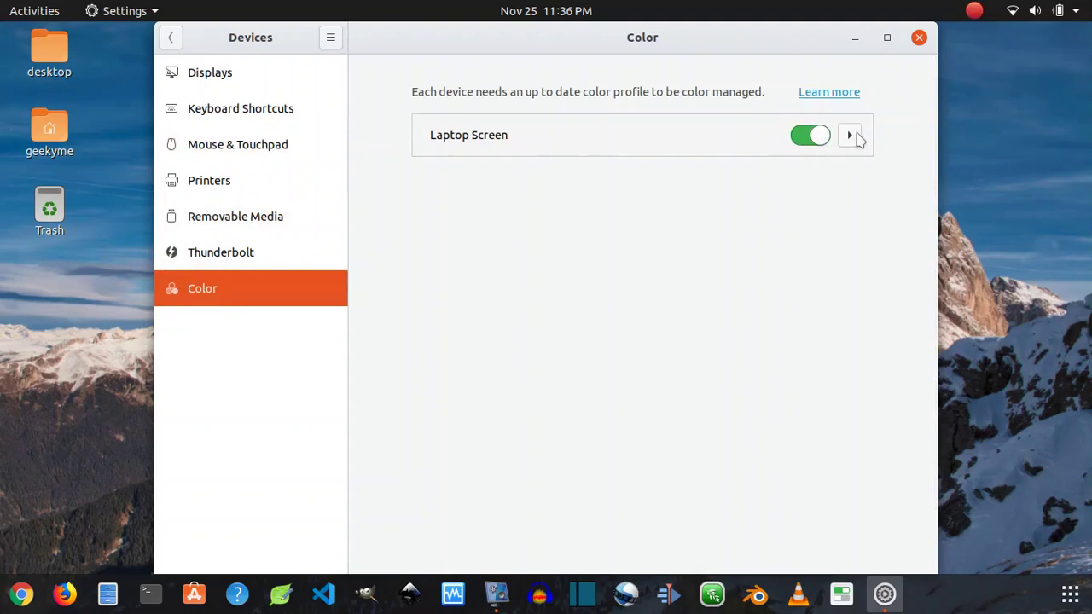
{"action": "left_click", "coordinate": [855, 137]}
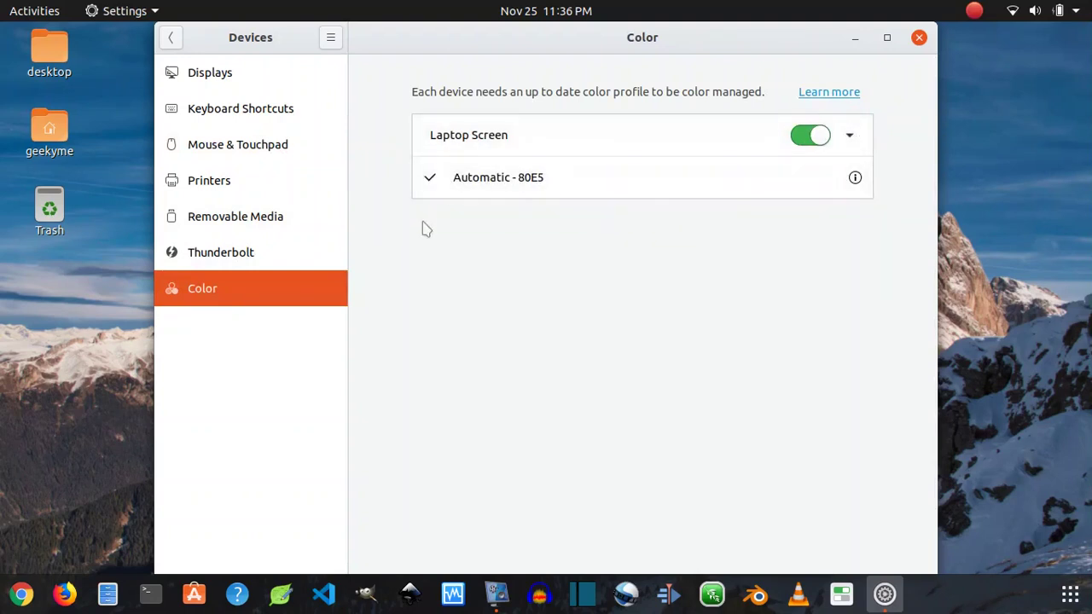
{"action": "left_click", "coordinate": [169, 38]}
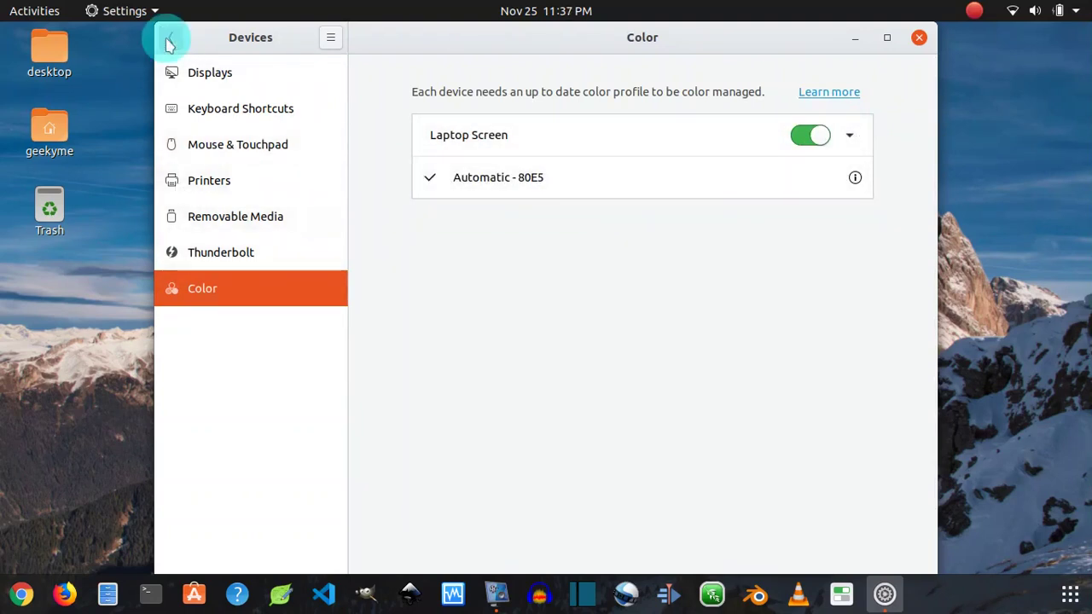
Review the system details, covering the About information, date and time, and default applications.
{"action": "scroll", "coordinate": [214, 397], "scroll_direction": "down", "scroll_amount": 3}
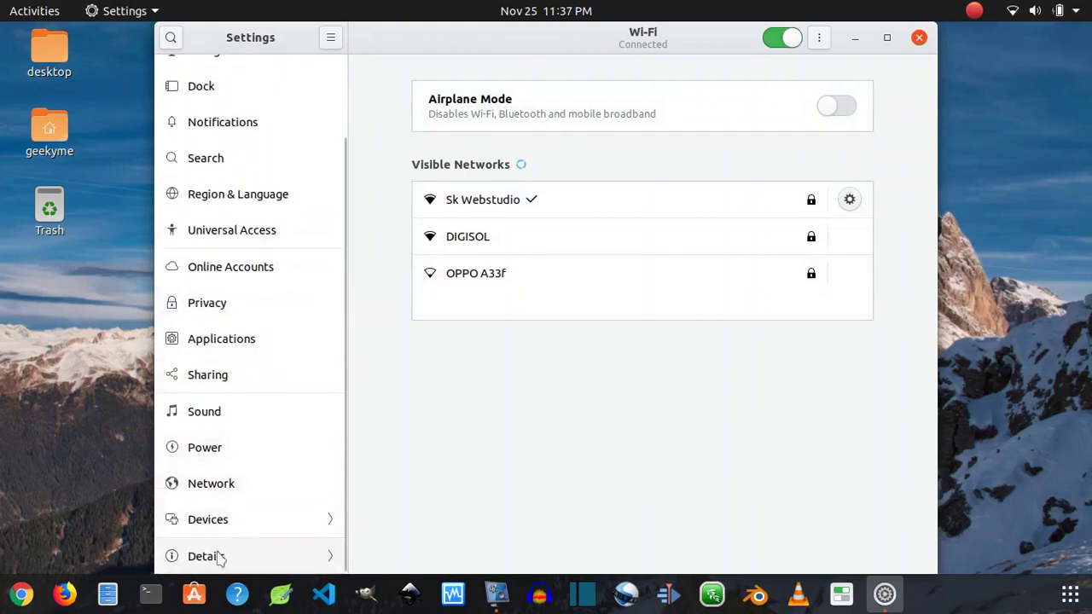
{"action": "left_click", "coordinate": [219, 556]}
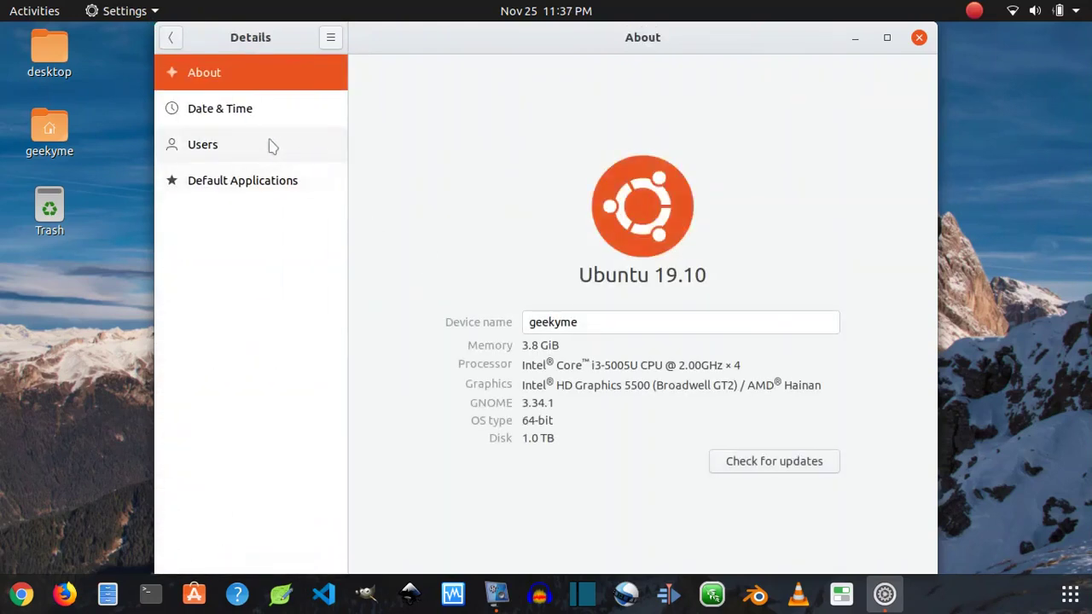
{"action": "left_click", "coordinate": [256, 124]}
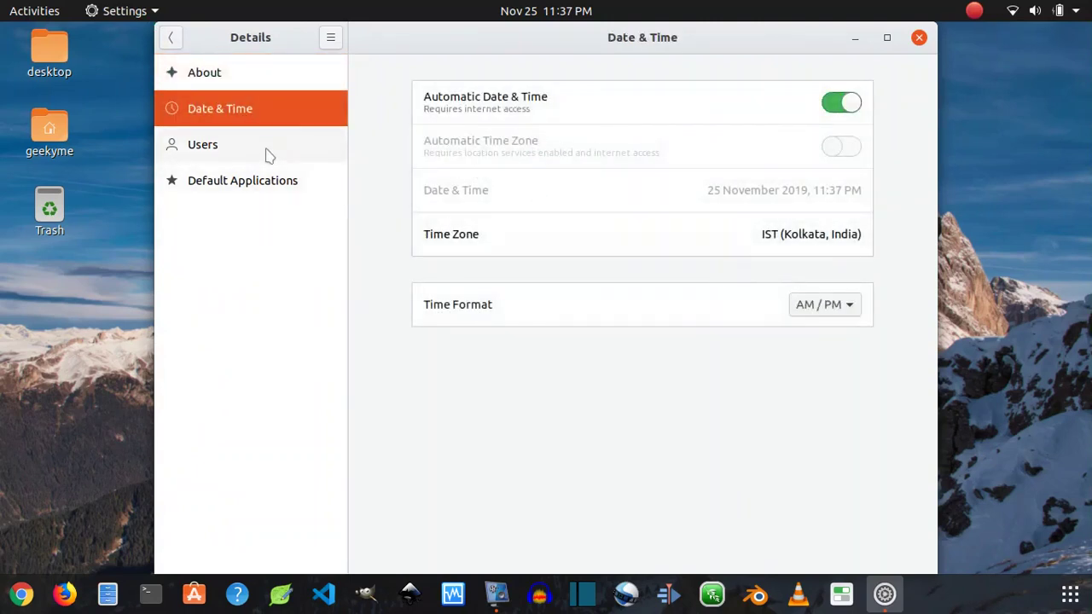
{"action": "left_click", "coordinate": [265, 185]}
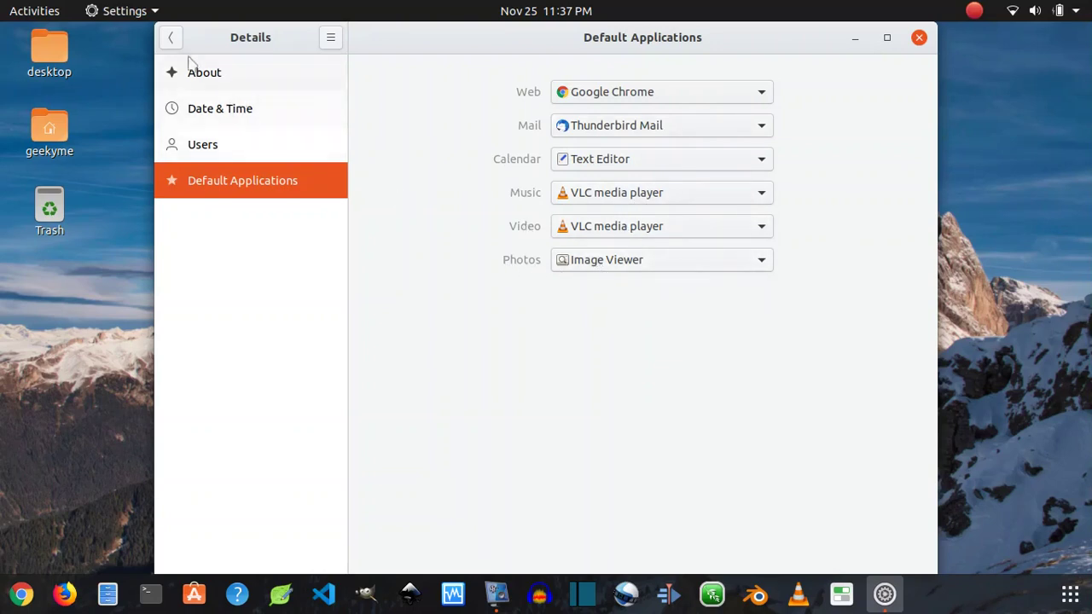
Return to the main settings list, look over its categories, and close the settings window.
{"action": "left_click", "coordinate": [171, 38]}
{"action": "scroll", "coordinate": [281, 135], "scroll_direction": "down", "scroll_amount": 3}
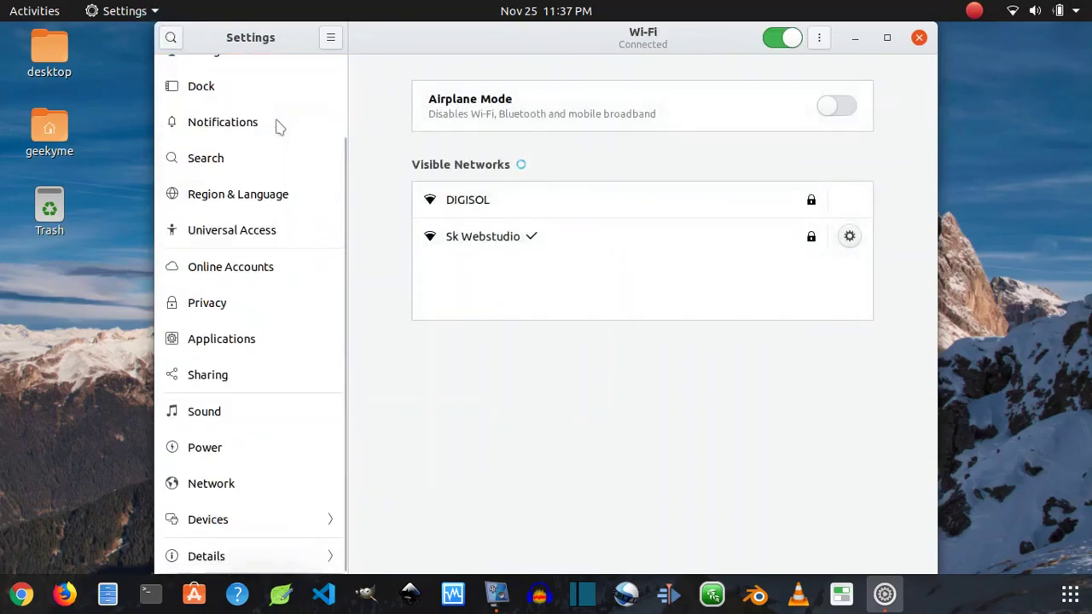
{"action": "scroll", "coordinate": [275, 462], "scroll_direction": "up", "scroll_amount": 3}
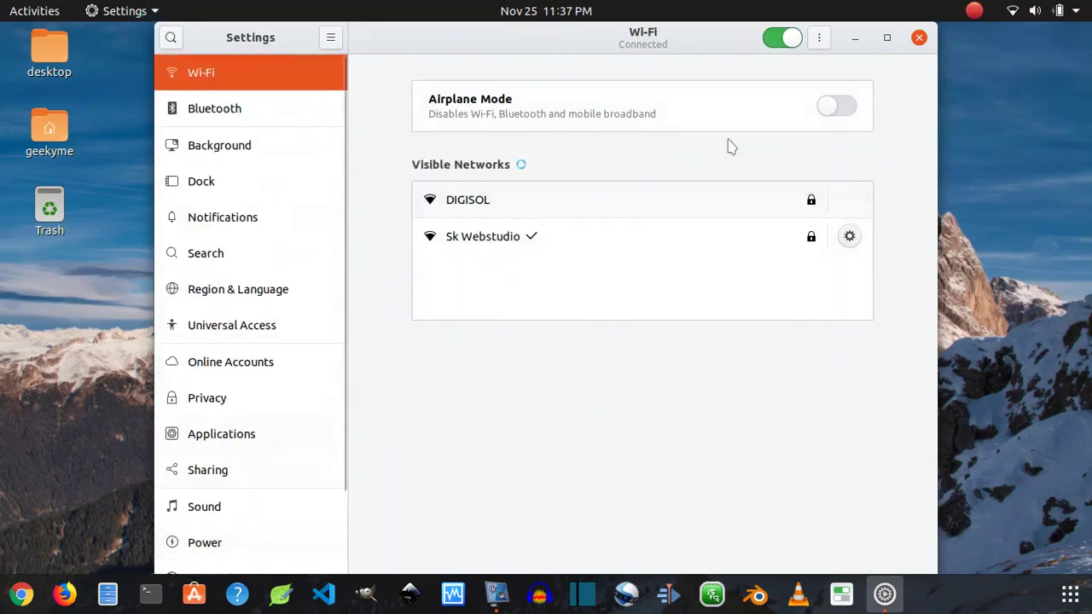
{"action": "left_click", "coordinate": [919, 39]}
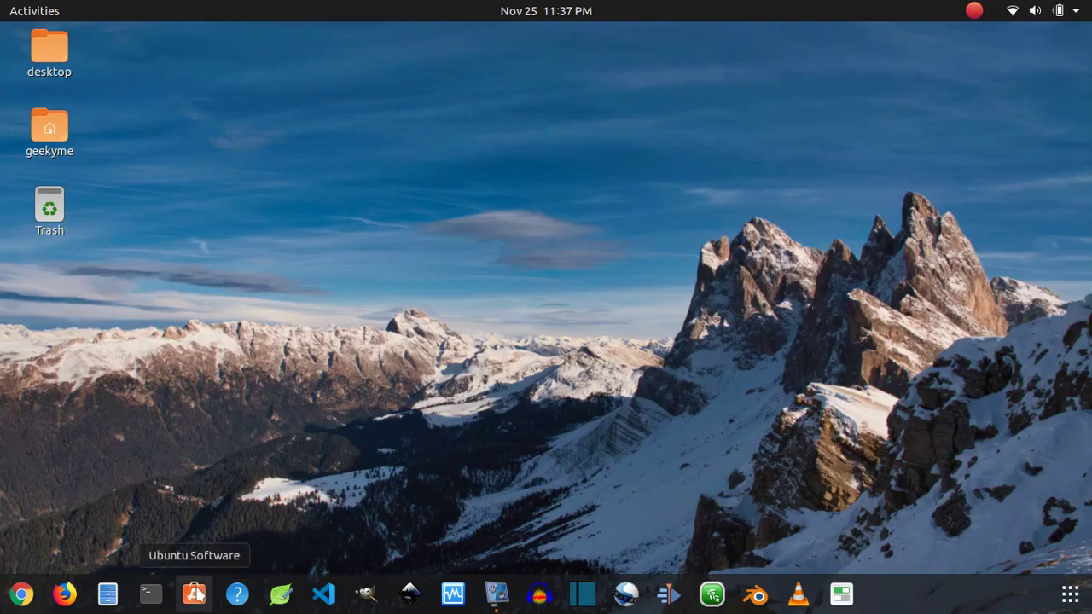
Open Ubuntu Software and browse its editor's picks, recent releases and recommended applications.
{"action": "left_click", "coordinate": [195, 594]}
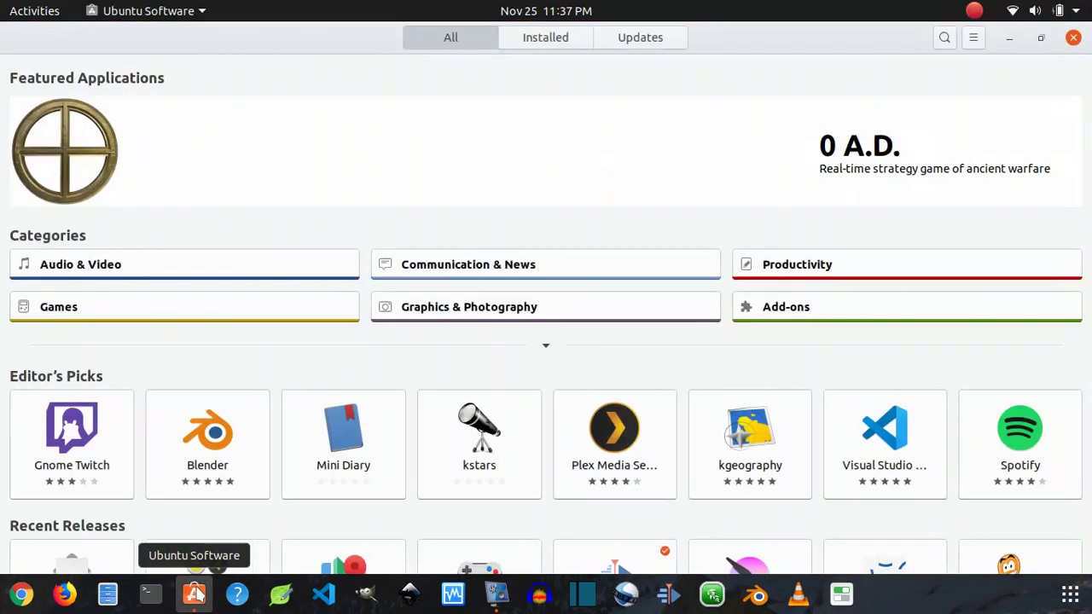
{"action": "scroll", "coordinate": [383, 137], "scroll_direction": "down", "scroll_amount": 5}
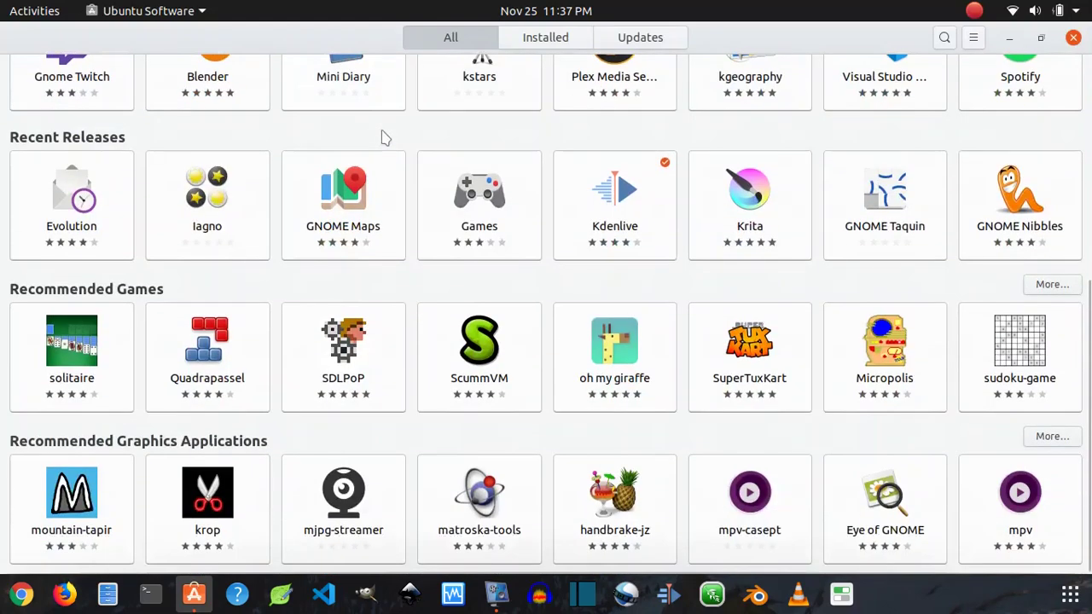
Open the Audio & Video category and browse its featured and top-rated applications.
{"action": "scroll", "coordinate": [383, 137], "scroll_direction": "up", "scroll_amount": 5}
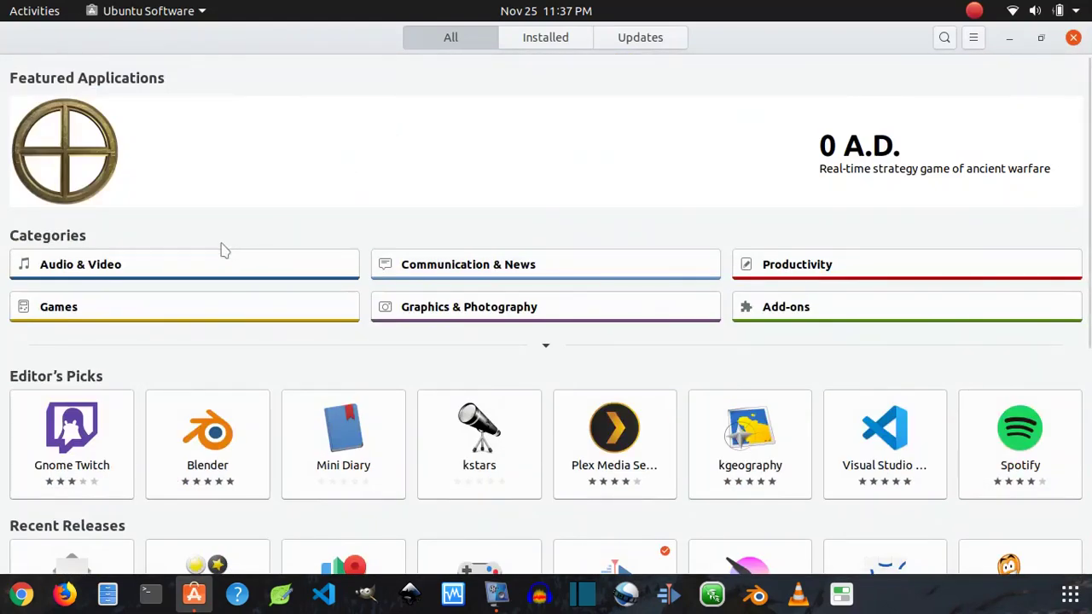
{"action": "left_click", "coordinate": [68, 268]}
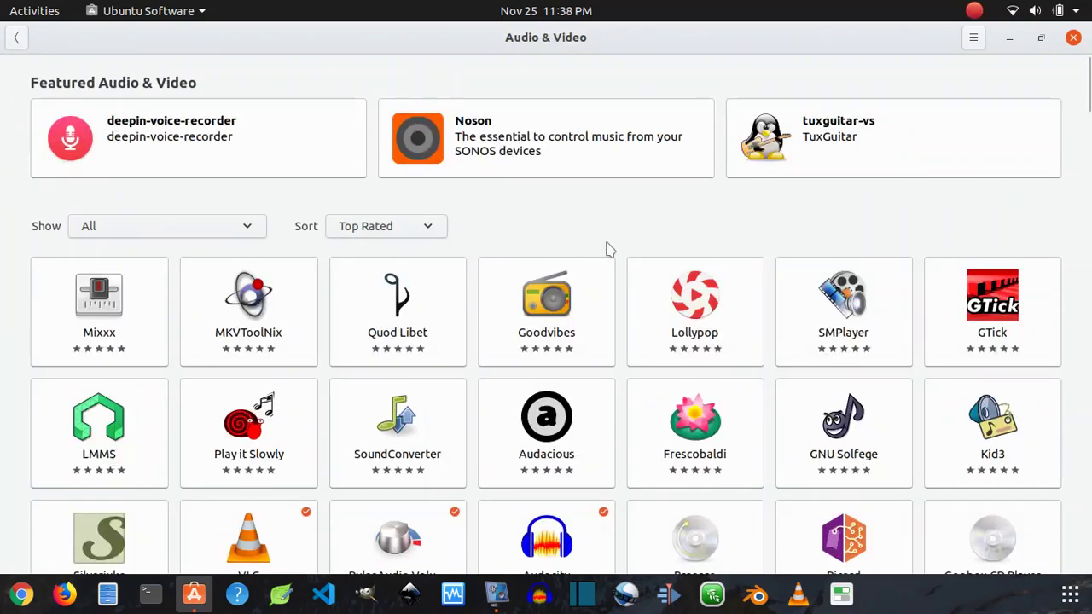
{"action": "scroll", "coordinate": [609, 248], "scroll_direction": "down", "scroll_amount": 10}
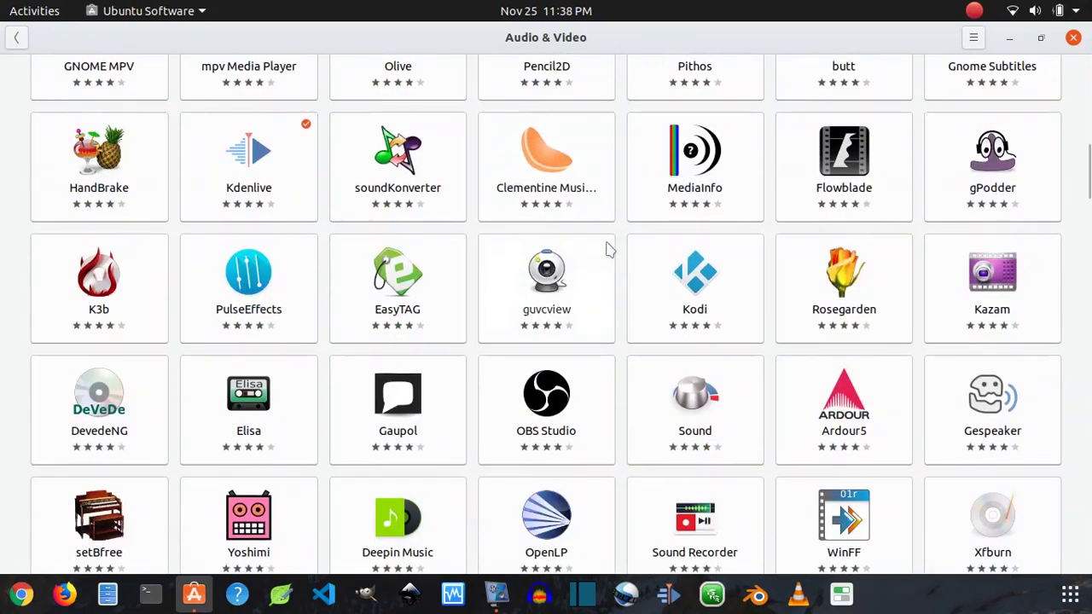
{"action": "scroll", "coordinate": [609, 248], "scroll_direction": "up", "scroll_amount": 10}
{"action": "scroll", "coordinate": [609, 248], "scroll_direction": "down", "scroll_amount": 10}
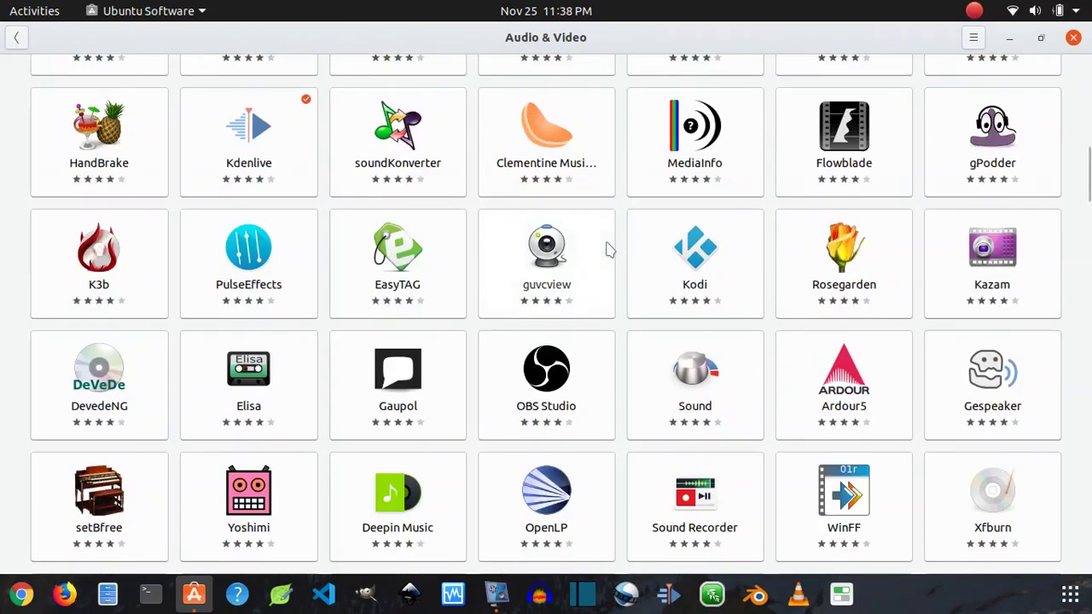
{"action": "scroll", "coordinate": [609, 248], "scroll_direction": "up", "scroll_amount": 10}
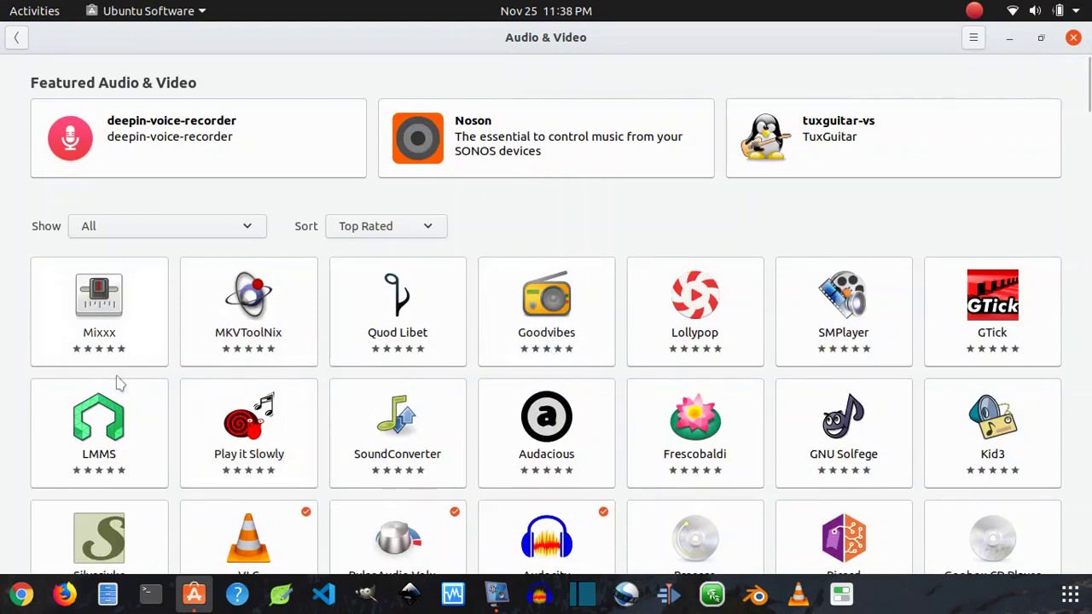
Open the LMMS page and examine its description and details, briefly highlighting the software source.
{"action": "left_click", "coordinate": [113, 440]}
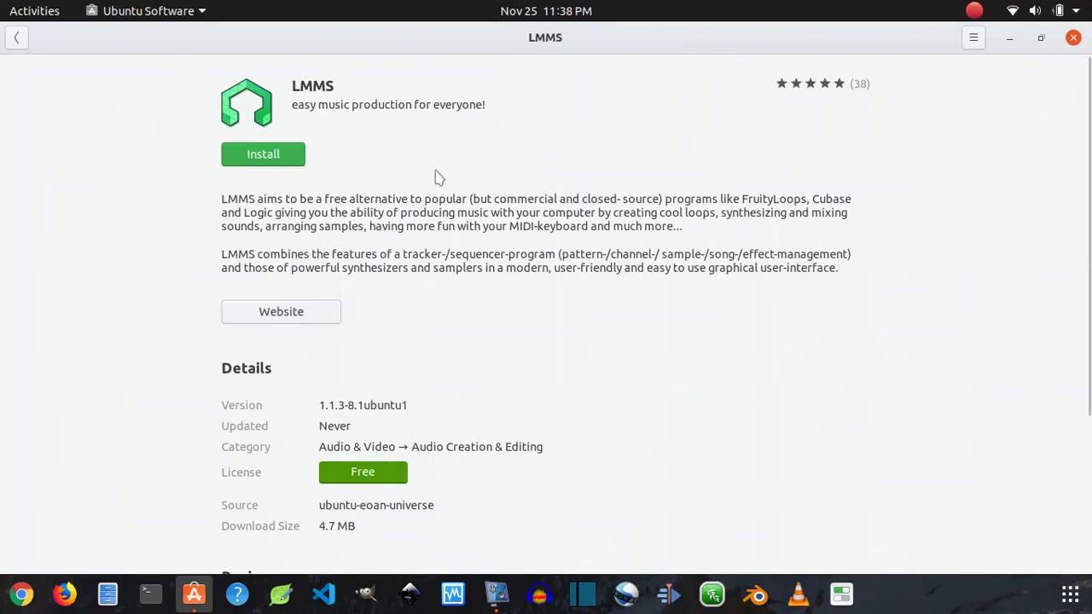
{"action": "scroll", "coordinate": [550, 205], "scroll_direction": "down", "scroll_amount": 5}
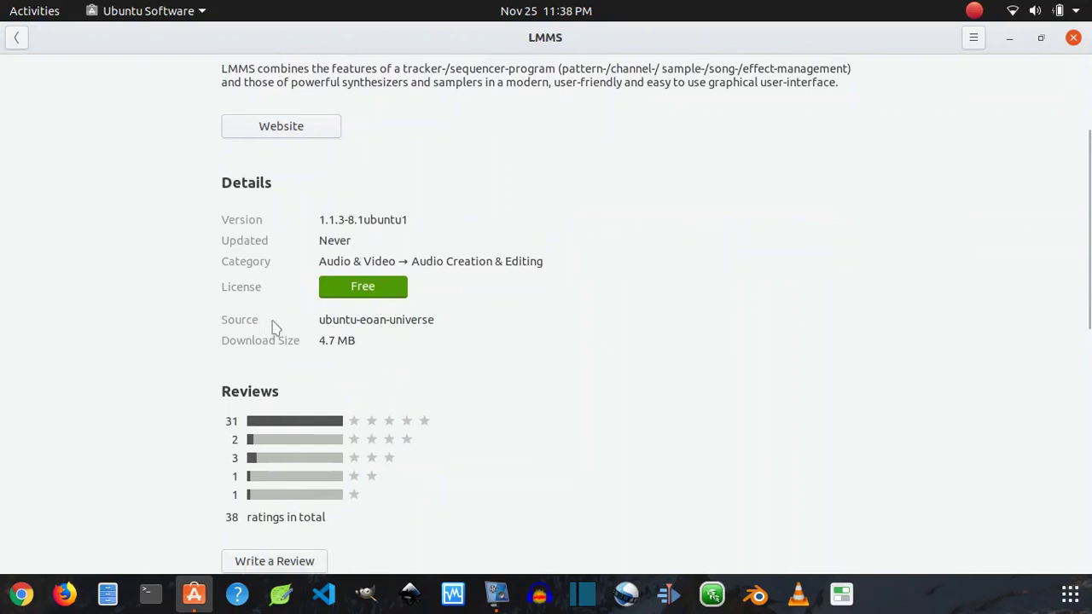
{"action": "scroll", "coordinate": [547, 319], "scroll_direction": "up", "scroll_amount": 5}
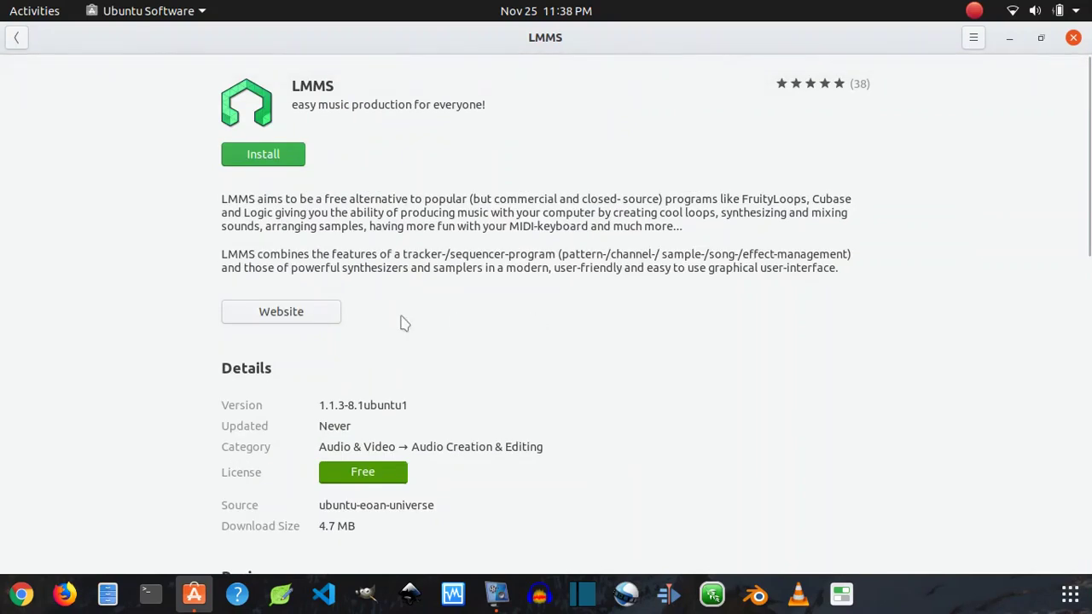
{"action": "scroll", "coordinate": [401, 315], "scroll_direction": "down", "scroll_amount": 5}
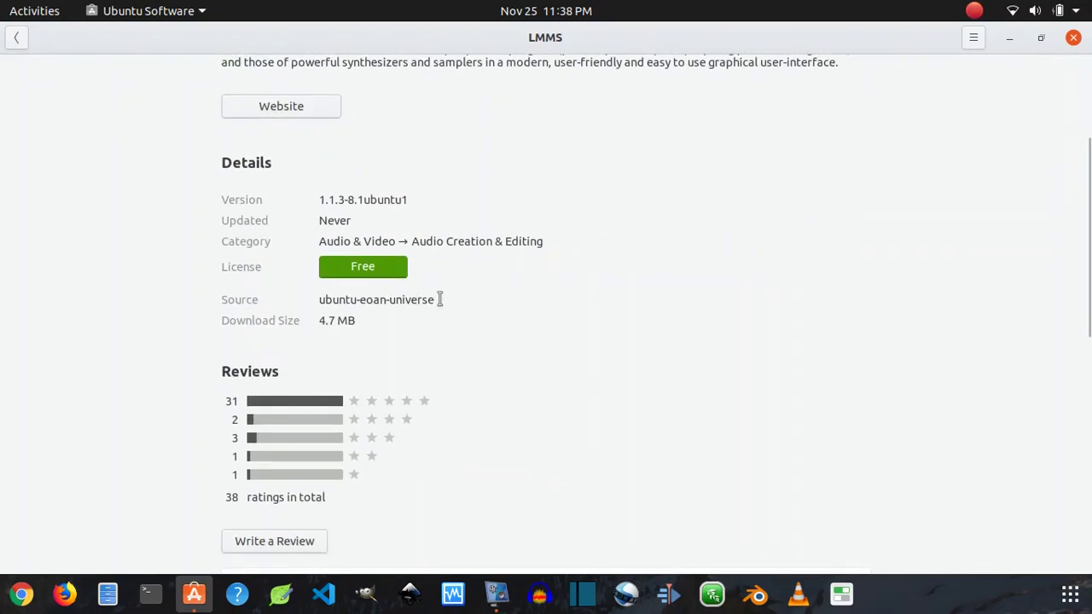
{"action": "left_click_drag", "start_coordinate": [439, 299], "coordinate": [324, 293]}
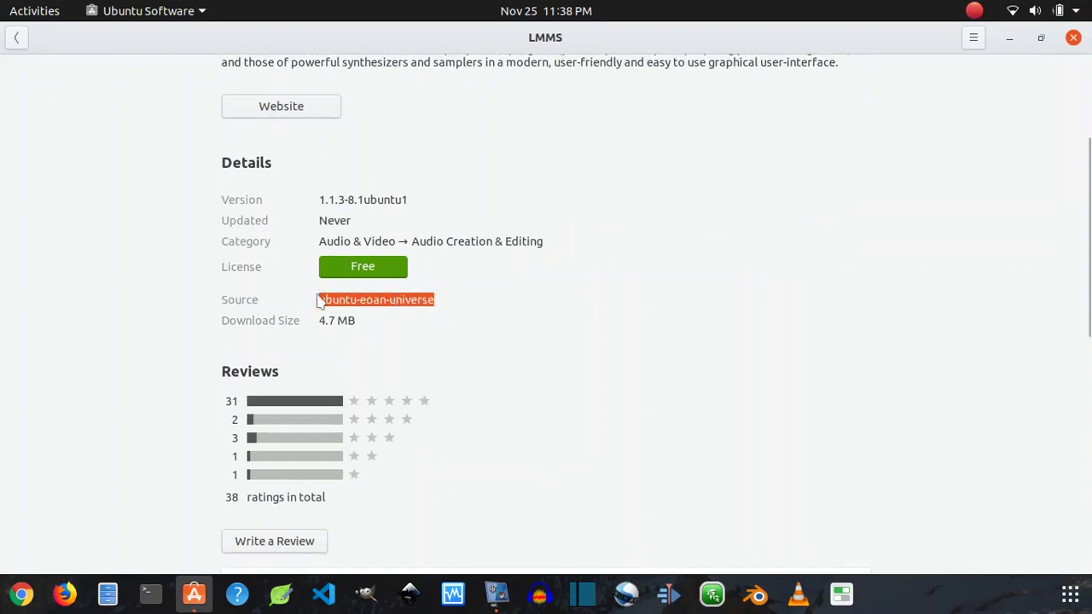
{"action": "left_click", "coordinate": [436, 301]}
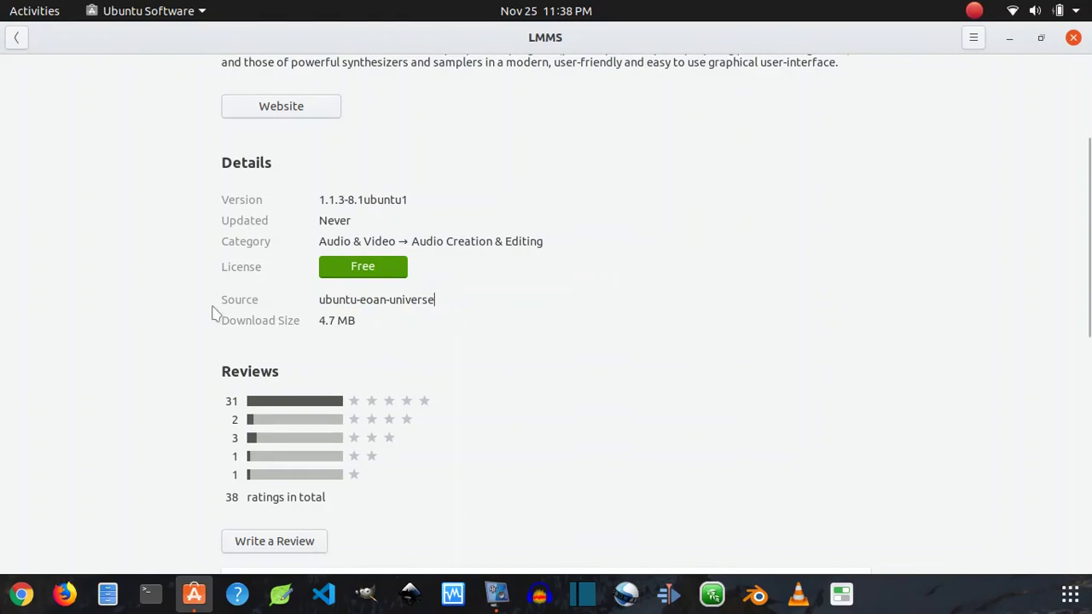
{"action": "scroll", "coordinate": [449, 304], "scroll_direction": "up", "scroll_amount": 4}
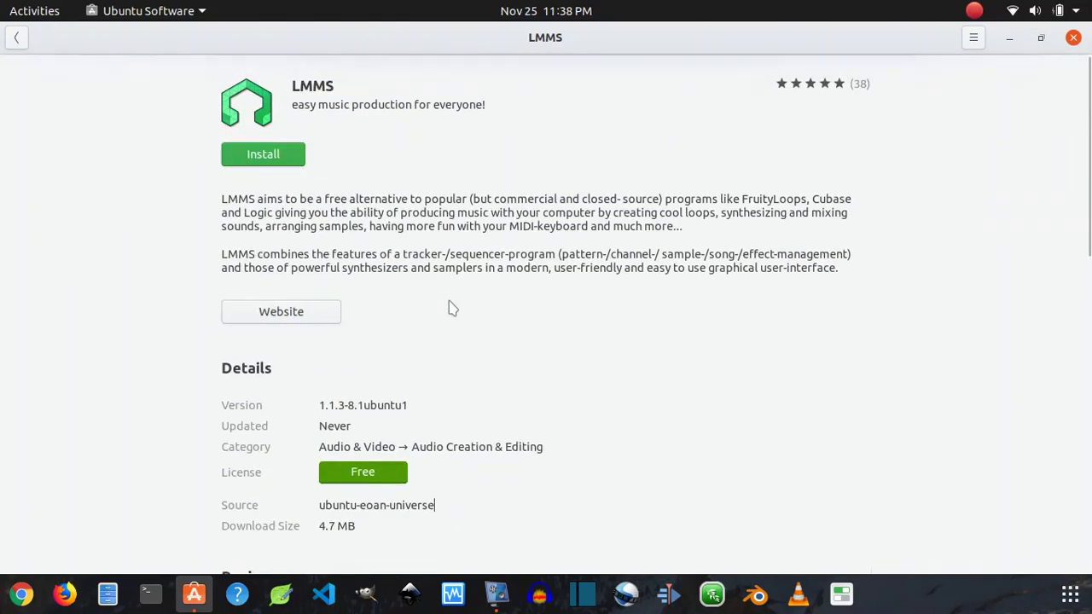
Read through the LMMS ratings and user reviews, then go back to the beginning of its page.
{"action": "scroll", "coordinate": [522, 281], "scroll_direction": "down", "scroll_amount": 6}
{"action": "scroll", "coordinate": [515, 279], "scroll_direction": "down", "scroll_amount": 4}
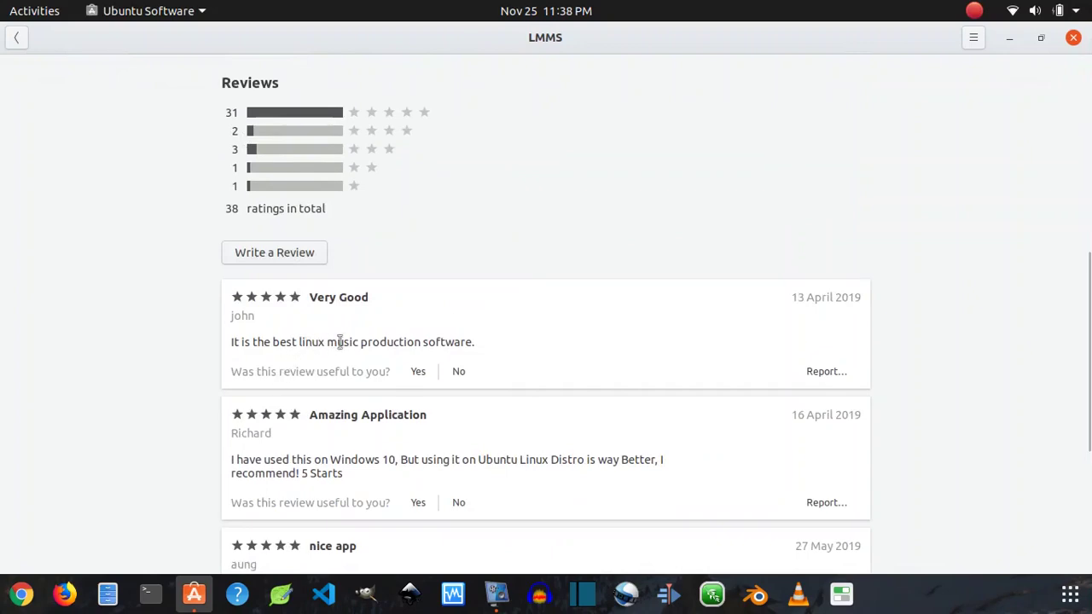
{"action": "scroll", "coordinate": [499, 356], "scroll_direction": "up", "scroll_amount": 10}
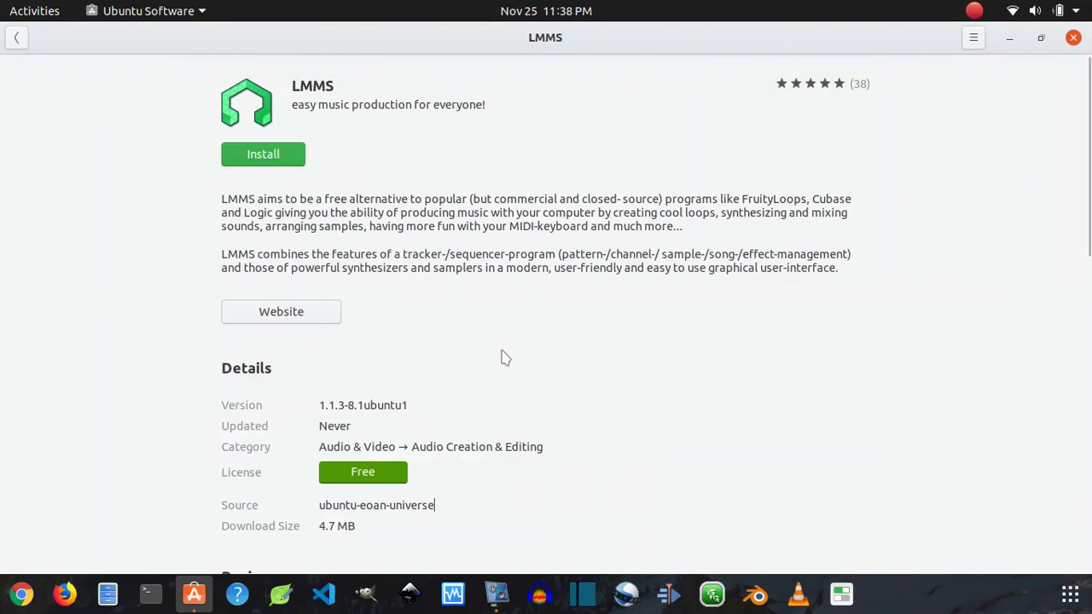
{"action": "scroll", "coordinate": [526, 346], "scroll_direction": "down", "scroll_amount": 15}
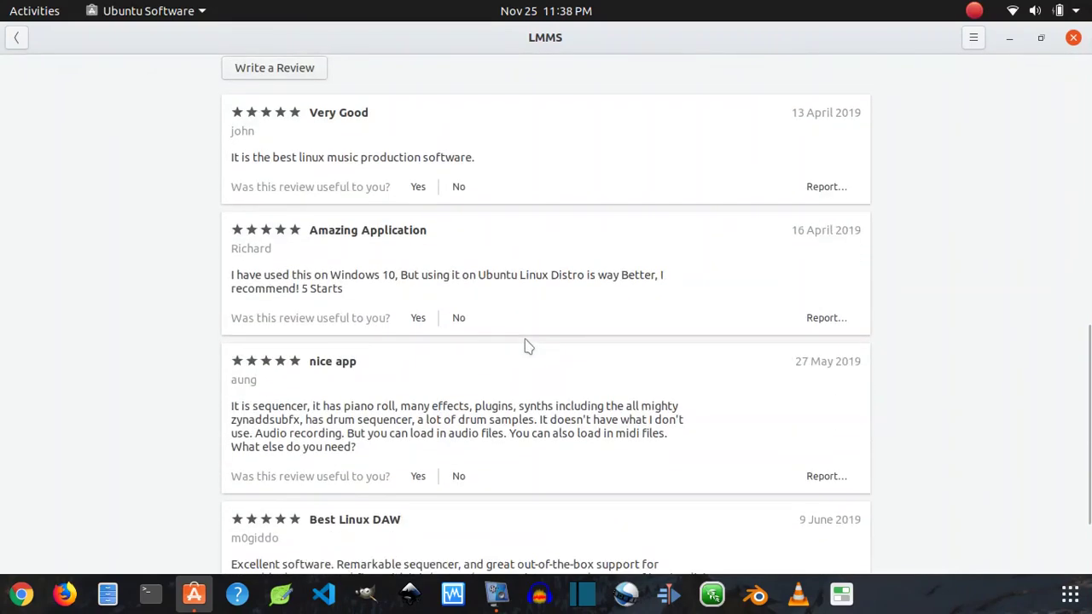
{"action": "scroll", "coordinate": [526, 346], "scroll_direction": "up", "scroll_amount": 15}
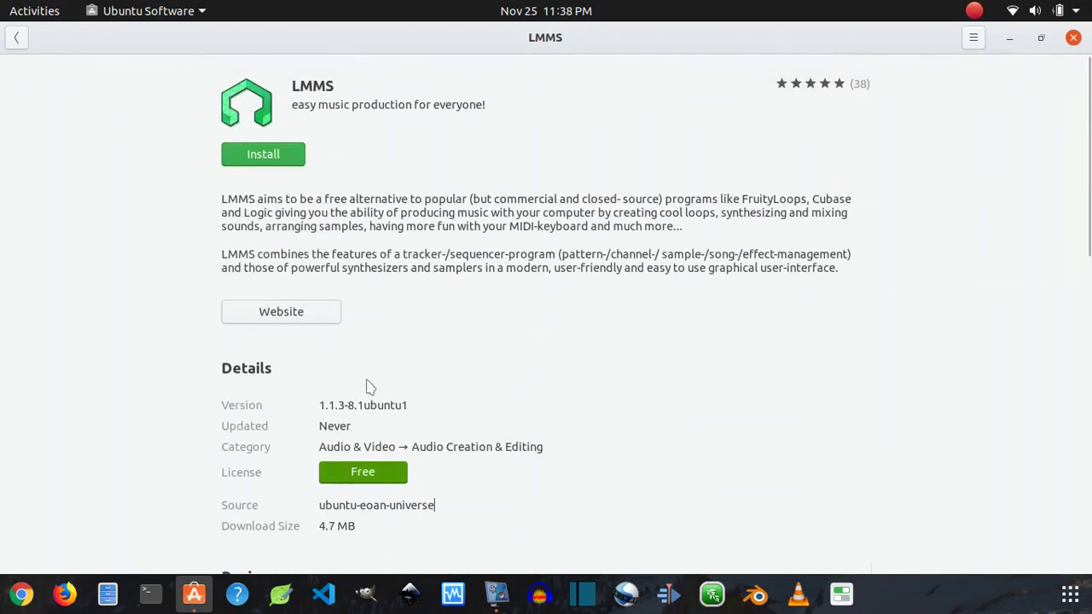
{"action": "scroll", "coordinate": [367, 385], "scroll_direction": "down", "scroll_amount": 5}
{"action": "scroll", "coordinate": [183, 310], "scroll_direction": "up", "scroll_amount": 5}
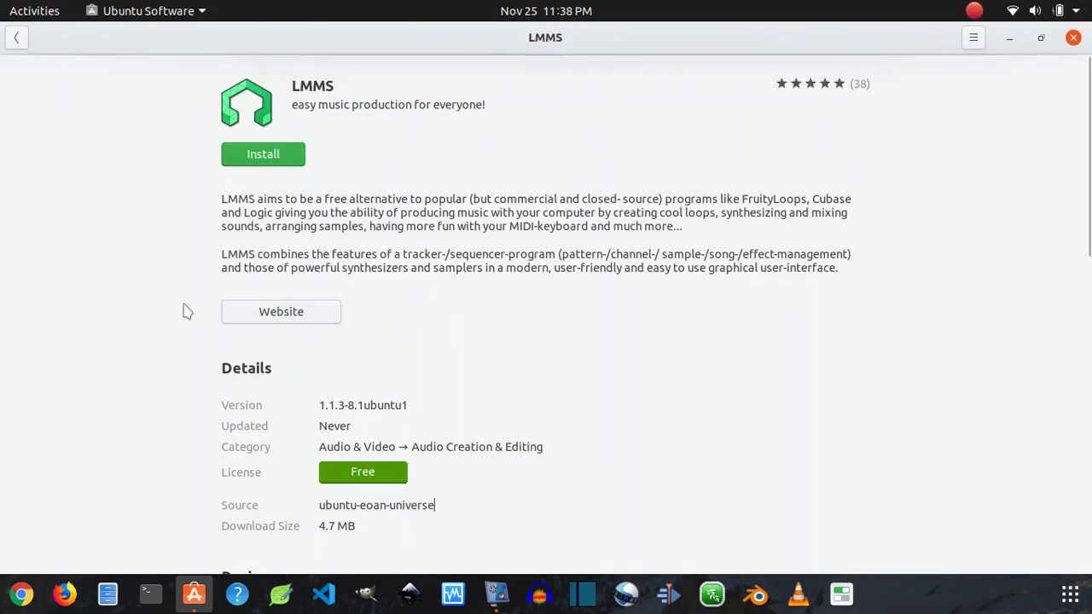
Go back through the Audio & Video category to the store's overview and look over its sections.
{"action": "left_click", "coordinate": [17, 38]}
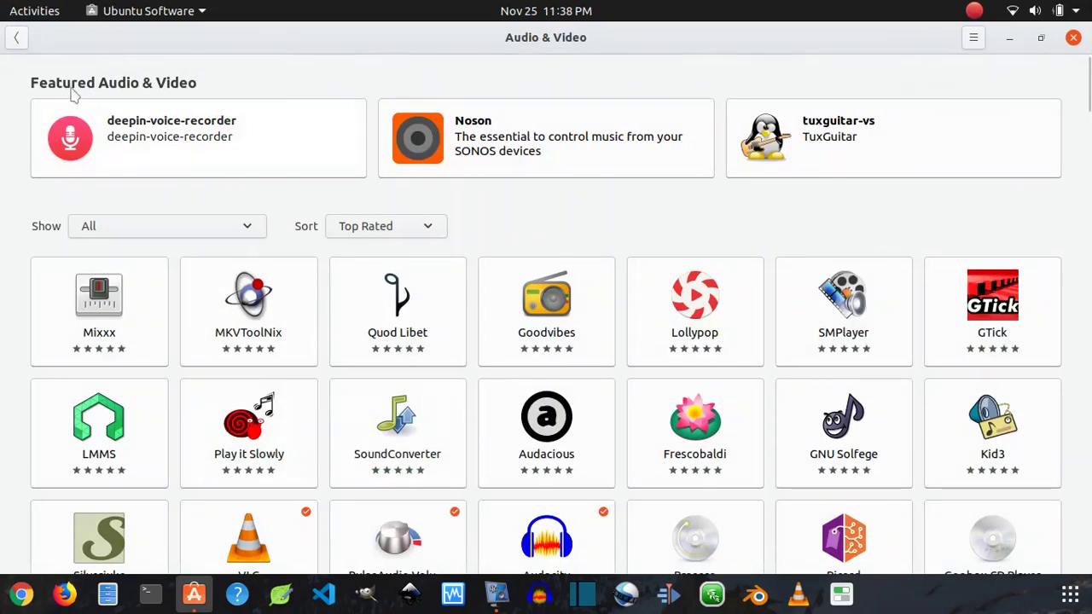
{"action": "left_click", "coordinate": [17, 38]}
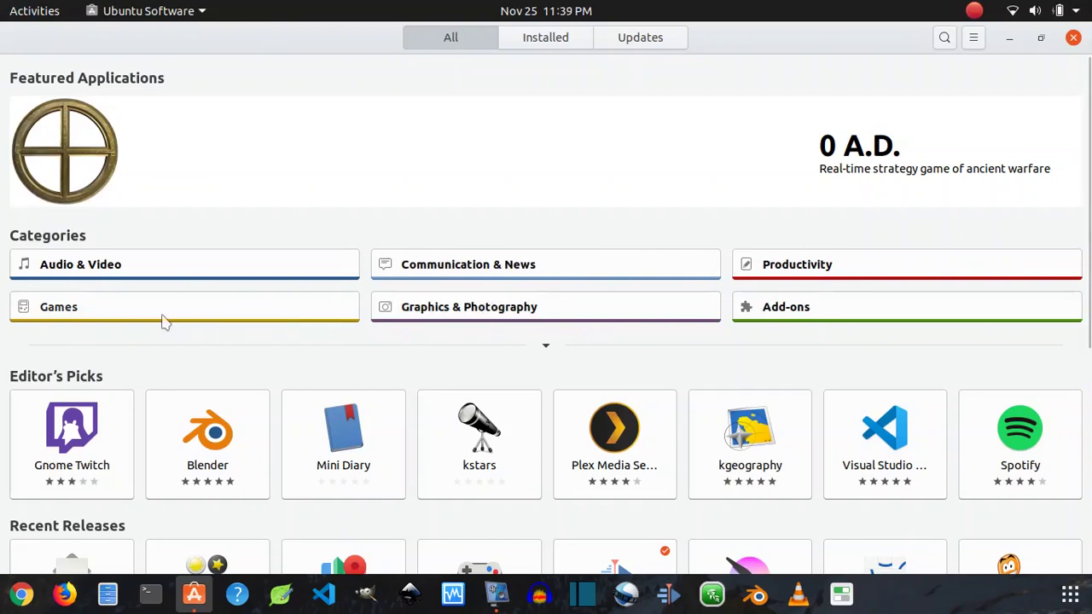
{"action": "scroll", "coordinate": [426, 358], "scroll_direction": "down", "scroll_amount": 5}
{"action": "scroll", "coordinate": [429, 359], "scroll_direction": "up", "scroll_amount": 5}
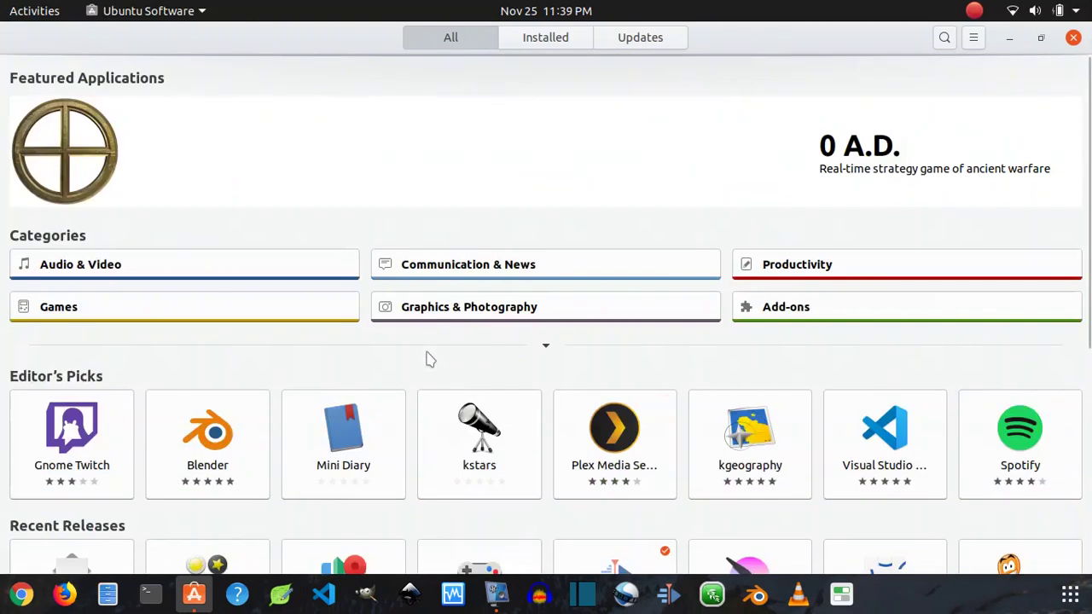
Search the store for "vlc" and open the first VLC result.
{"action": "left_click", "coordinate": [944, 39]}
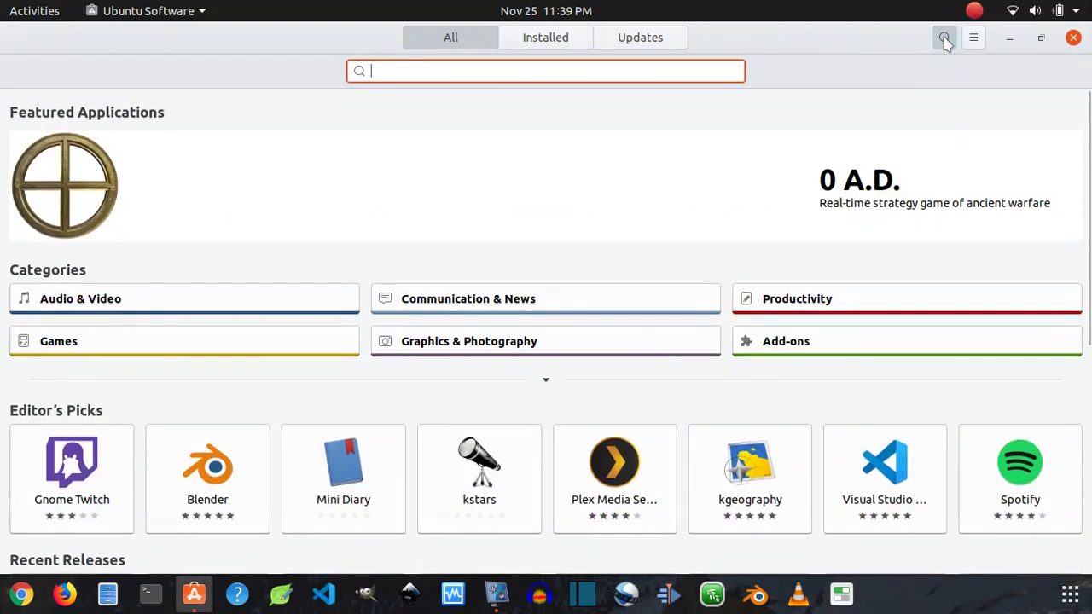
{"action": "type", "text": "vlc"}
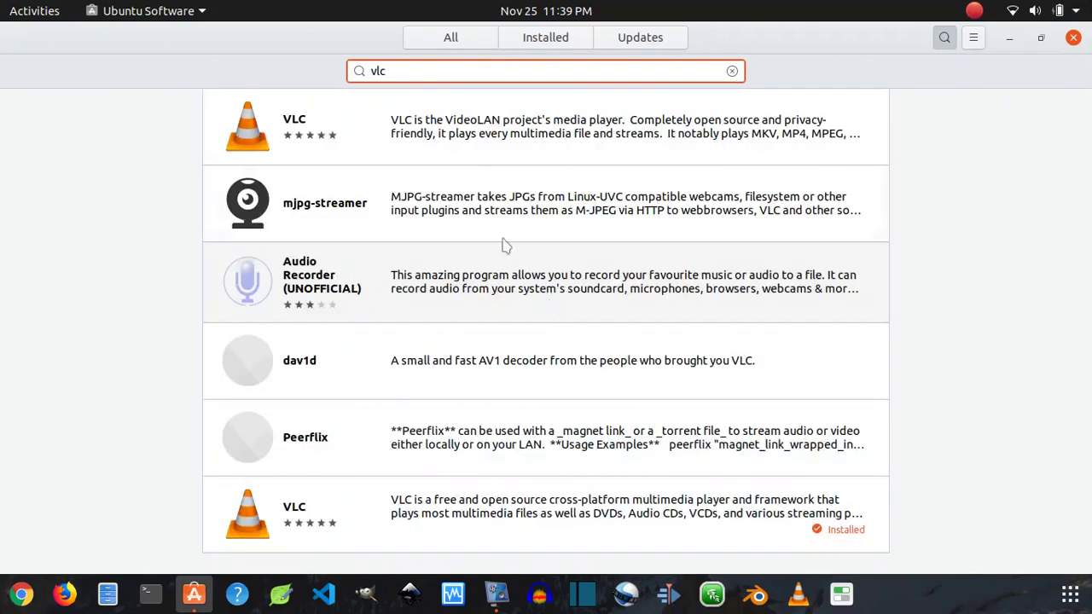
{"action": "left_click", "coordinate": [488, 126]}
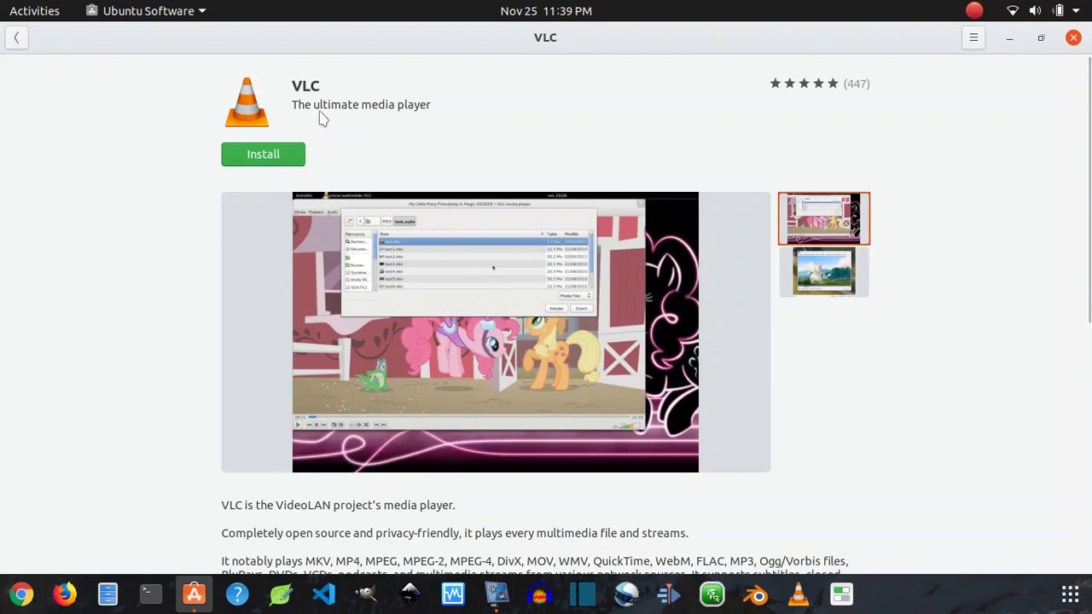
Review VLC's details and ratings, highlight its source, and return to the search results to clear the search text.
{"action": "scroll", "coordinate": [802, 145], "scroll_direction": "down", "scroll_amount": 10}
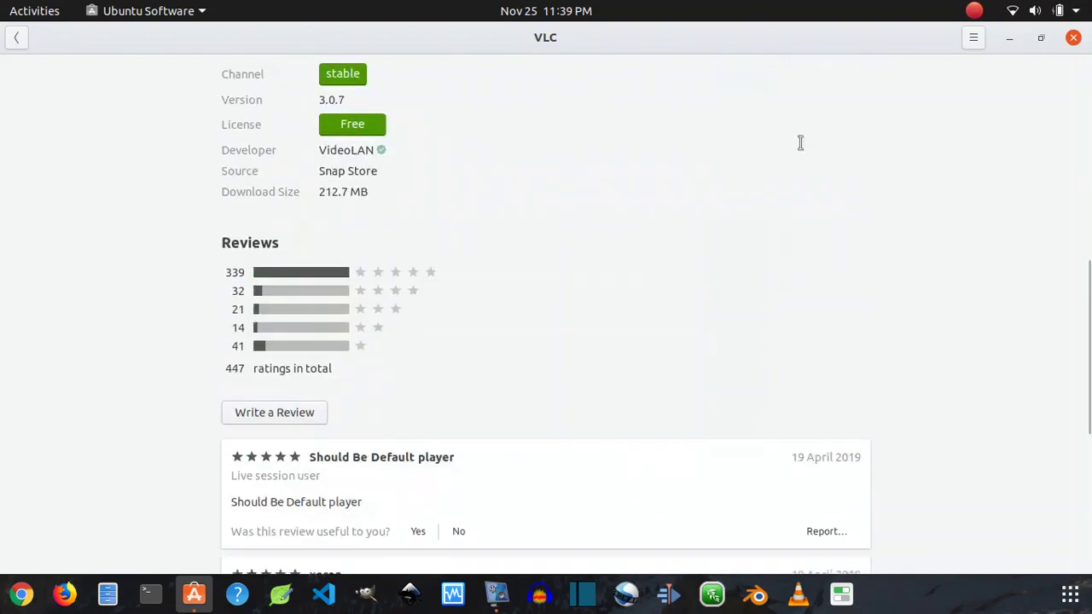
{"action": "scroll", "coordinate": [802, 148], "scroll_direction": "up", "scroll_amount": 10}
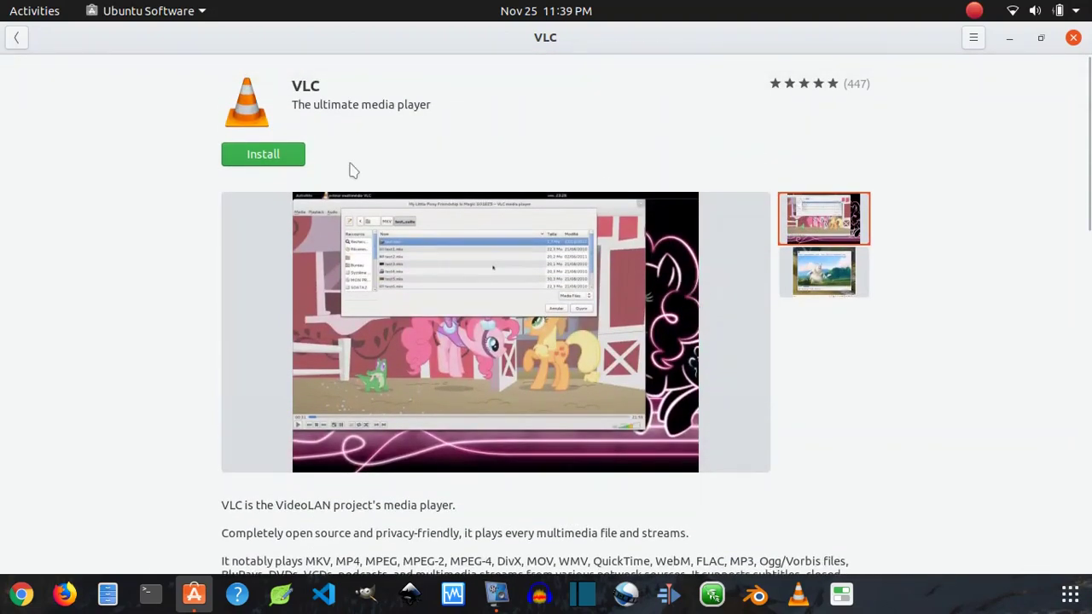
{"action": "scroll", "coordinate": [82, 217], "scroll_direction": "down", "scroll_amount": 10}
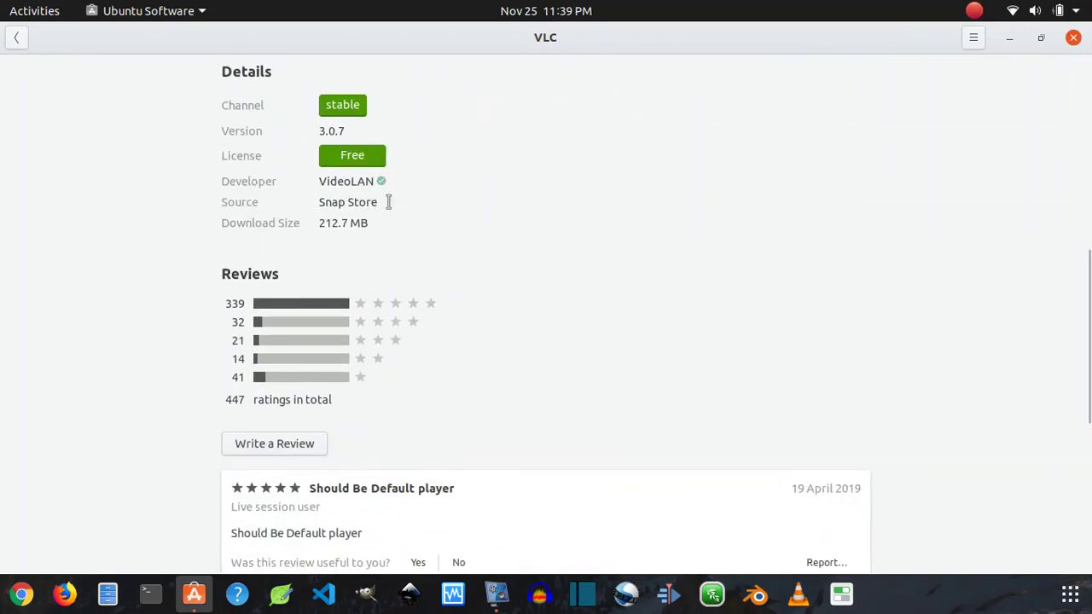
{"action": "left_click_drag", "start_coordinate": [388, 203], "coordinate": [315, 198]}
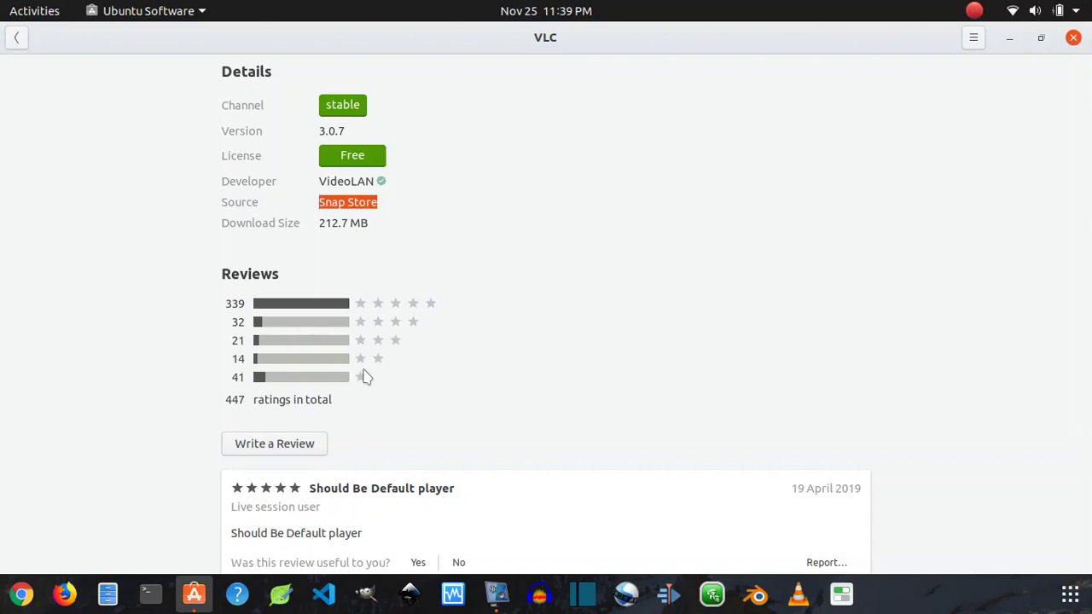
{"action": "scroll", "coordinate": [362, 371], "scroll_direction": "up", "scroll_amount": 15}
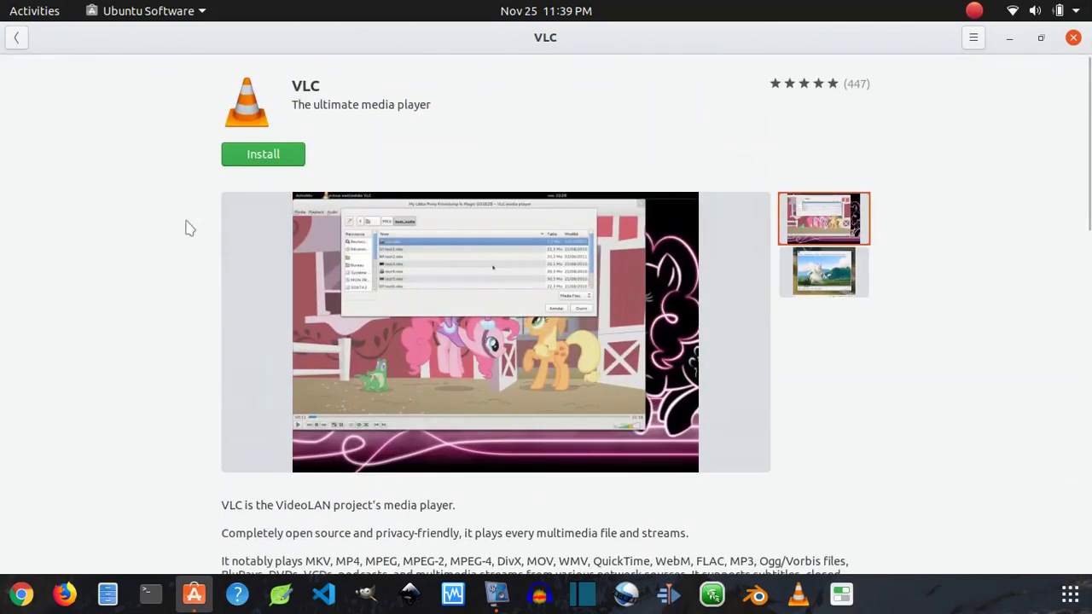
{"action": "left_click", "coordinate": [16, 39]}
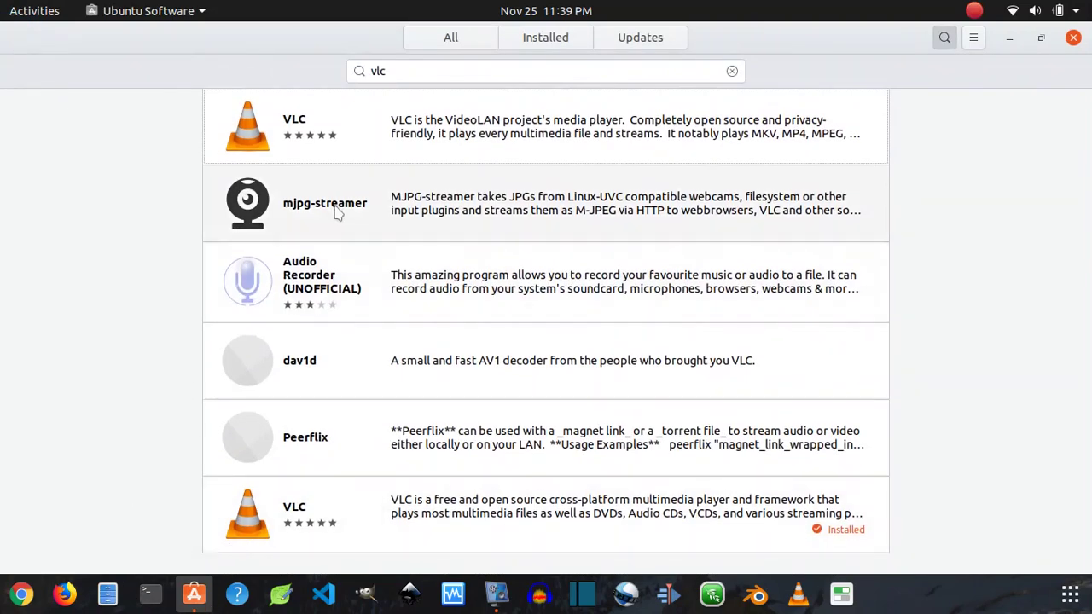
{"action": "left_click", "coordinate": [731, 71]}
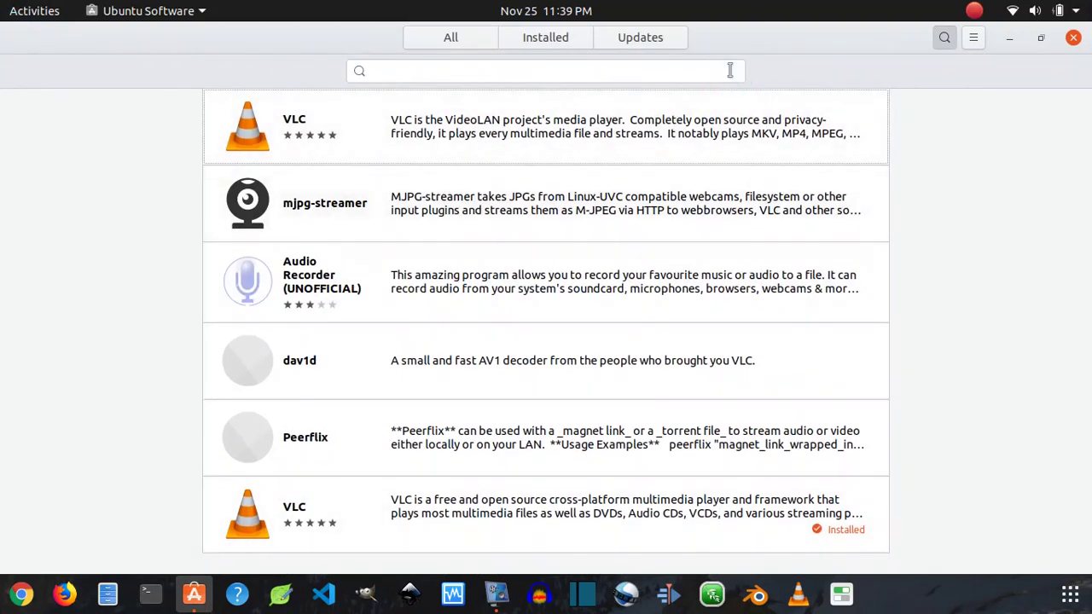
Show the installed software and browse through the applications, system applications and add-ons.
{"action": "left_click", "coordinate": [564, 42]}
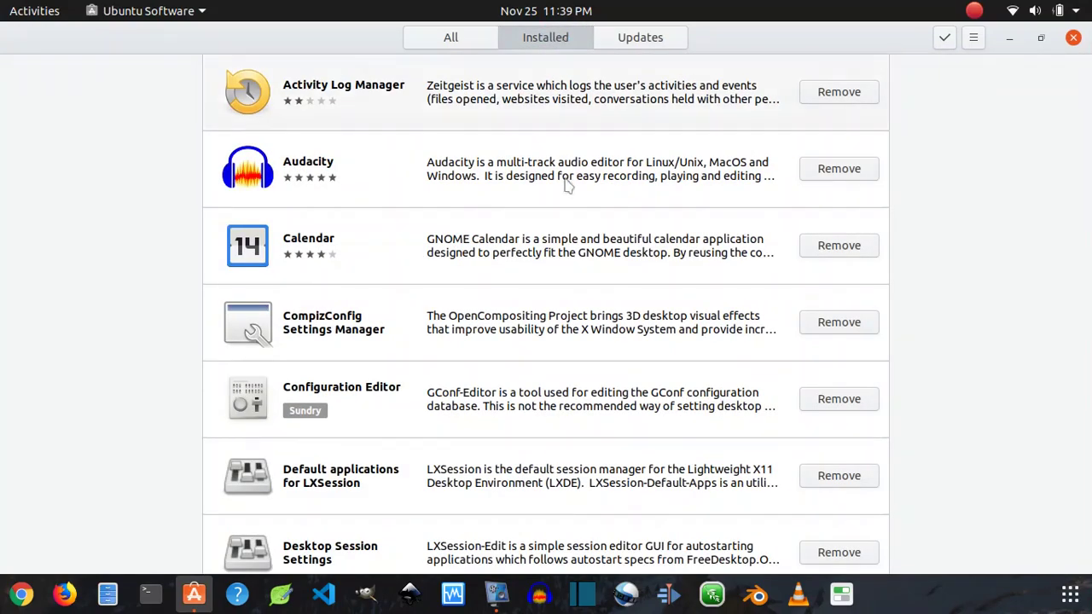
{"action": "scroll", "coordinate": [454, 226], "scroll_direction": "down", "scroll_amount": 10}
{"action": "scroll", "coordinate": [452, 230], "scroll_direction": "up", "scroll_amount": 10}
{"action": "scroll", "coordinate": [929, 227], "scroll_direction": "down", "scroll_amount": 8}
{"action": "scroll", "coordinate": [929, 227], "scroll_direction": "down", "scroll_amount": 15}
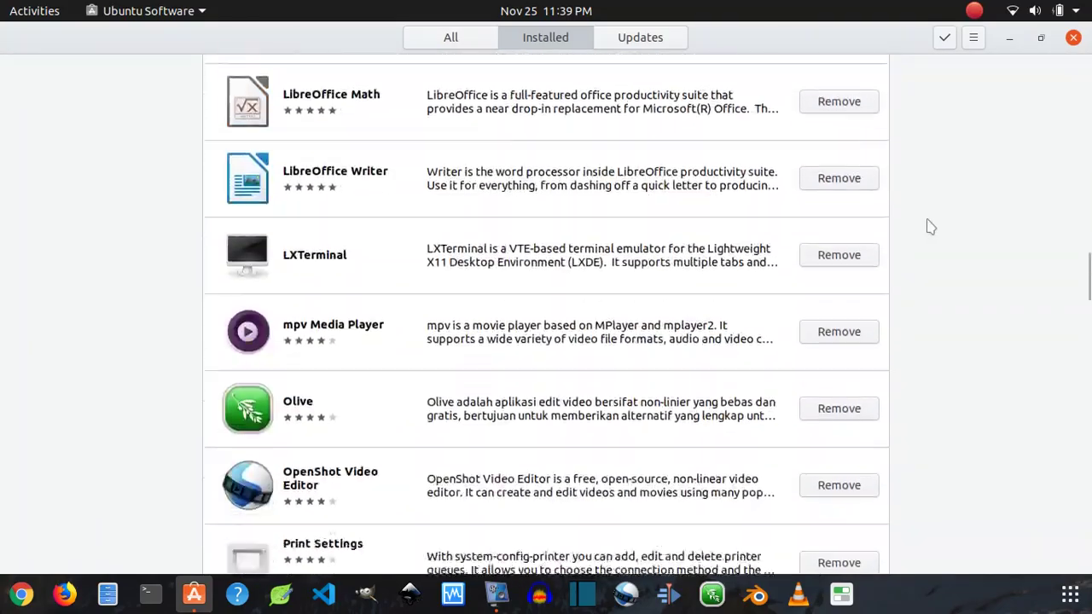
{"action": "scroll", "coordinate": [929, 227], "scroll_direction": "up", "scroll_amount": 5}
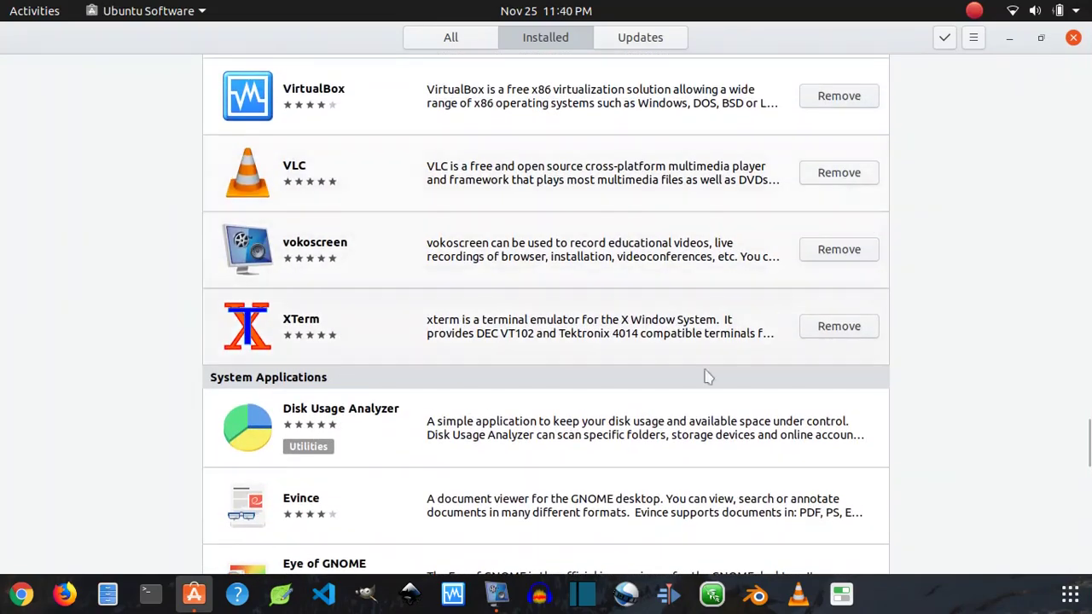
{"action": "scroll", "coordinate": [678, 394], "scroll_direction": "down", "scroll_amount": 5}
{"action": "scroll", "coordinate": [678, 394], "scroll_direction": "down", "scroll_amount": 5}
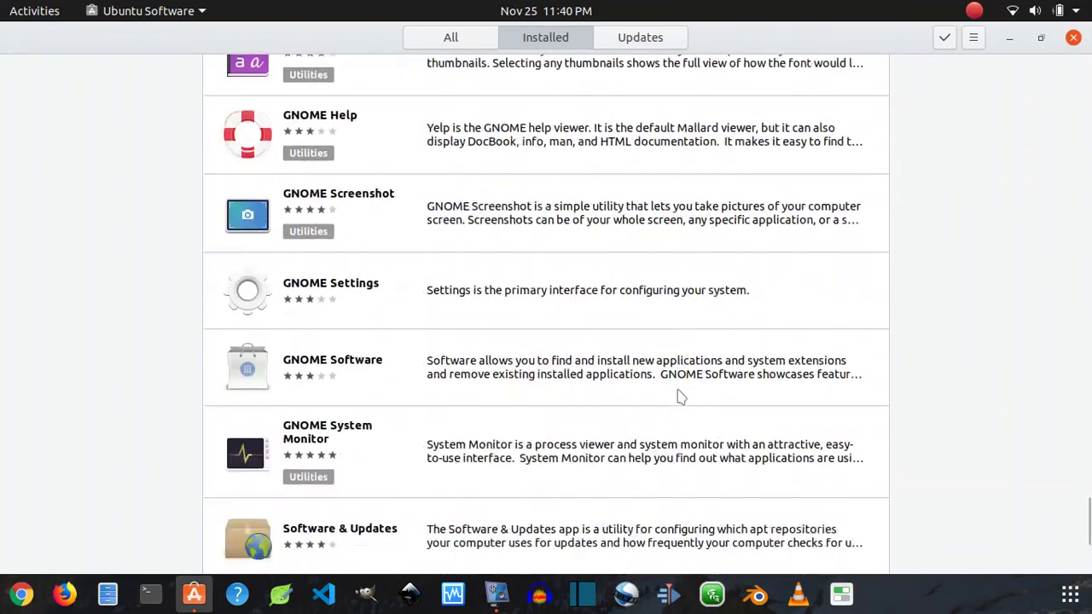
{"action": "scroll", "coordinate": [834, 339], "scroll_direction": "down", "scroll_amount": 2}
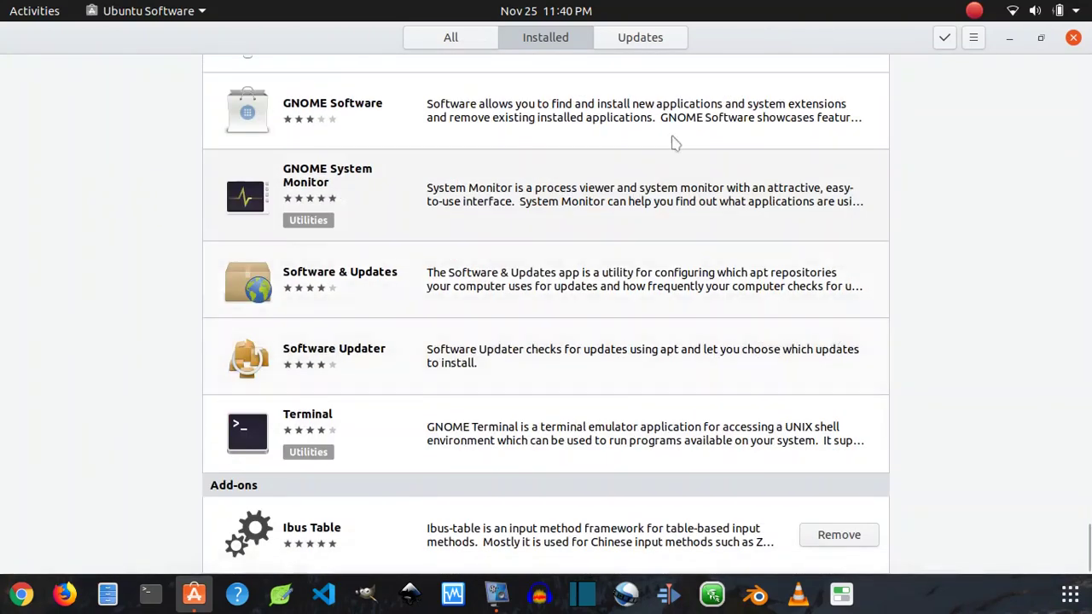
Check the store's available updates, return to the overview of all software, and close the store.
{"action": "scroll", "coordinate": [721, 275], "scroll_direction": "down", "scroll_amount": 10}
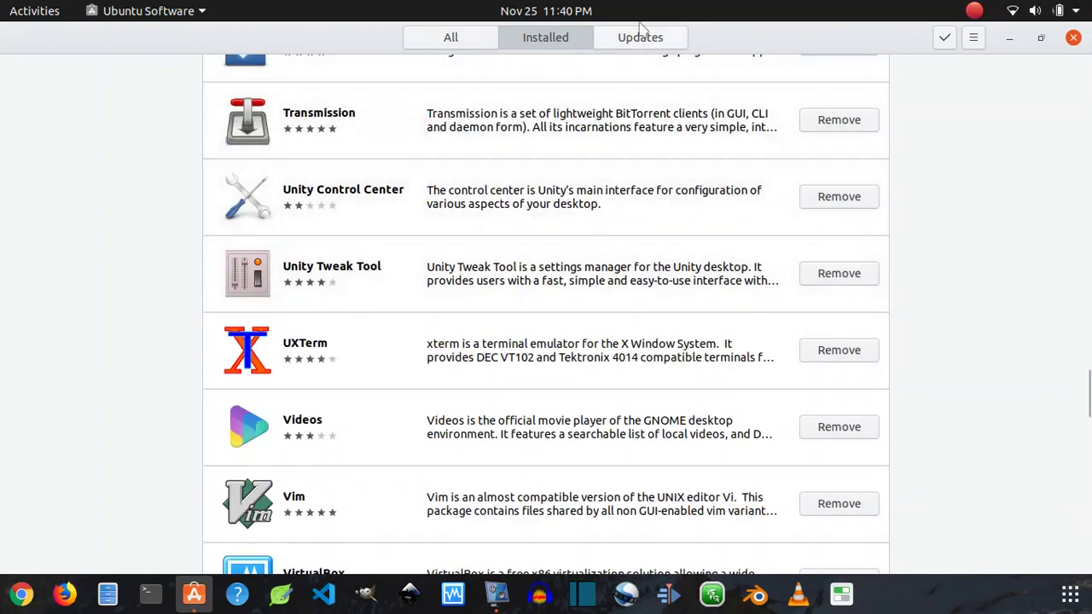
{"action": "left_click", "coordinate": [642, 39]}
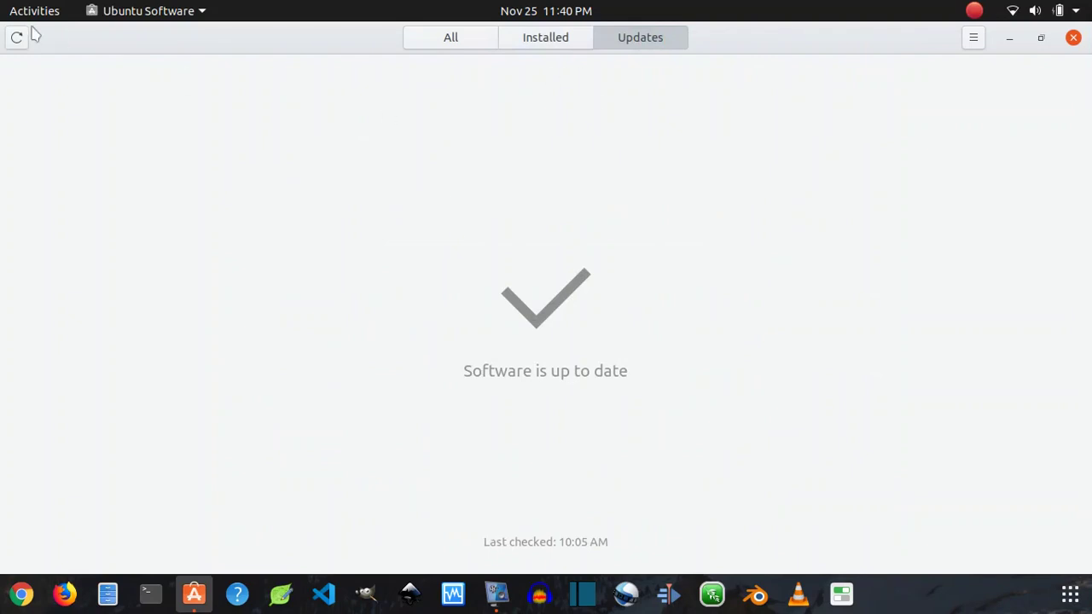
{"action": "left_click", "coordinate": [466, 38]}
{"action": "scroll", "coordinate": [659, 251], "scroll_direction": "down", "scroll_amount": 5}
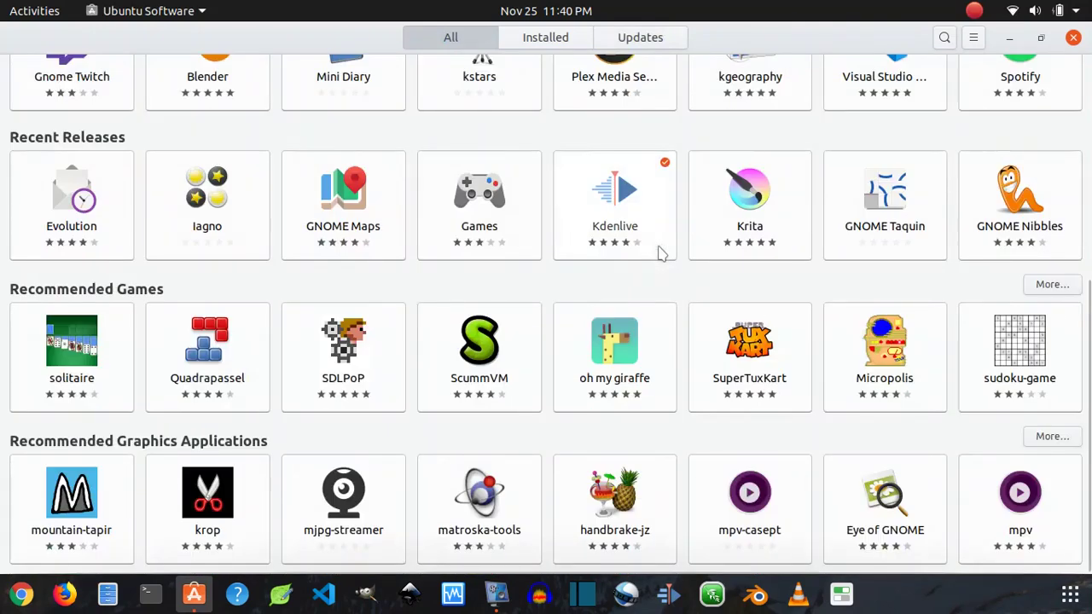
{"action": "left_click", "coordinate": [1073, 39]}
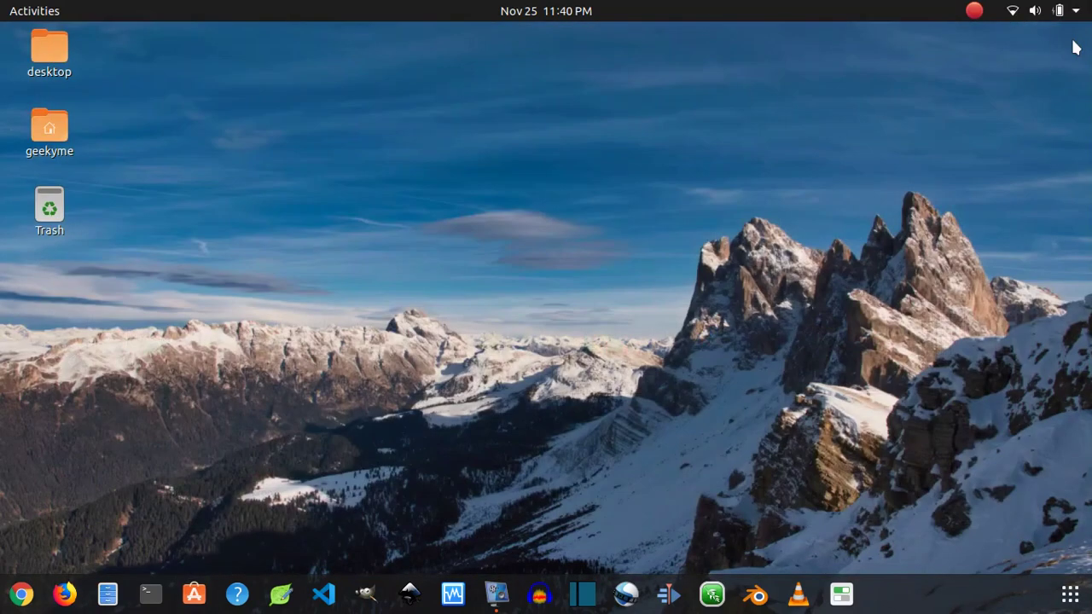
Show all applications, search them for "vlc", and clear the search text.
{"action": "left_click", "coordinate": [1068, 590]}
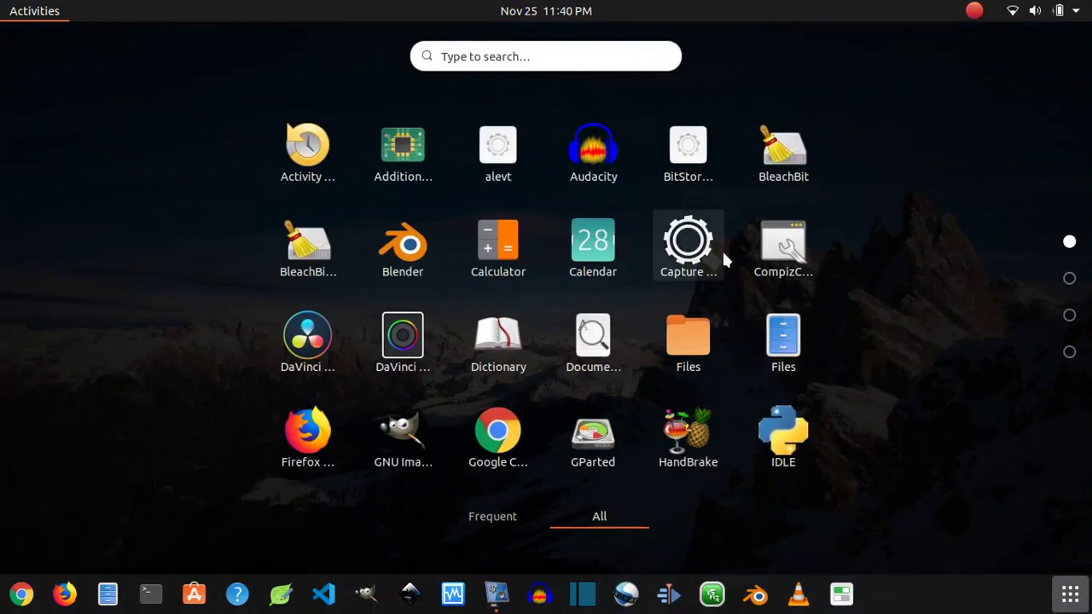
{"action": "scroll", "coordinate": [722, 258], "scroll_direction": "down", "scroll_amount": 3}
{"action": "scroll", "coordinate": [721, 249], "scroll_direction": "up", "scroll_amount": 3}
{"action": "left_click", "coordinate": [569, 53]}
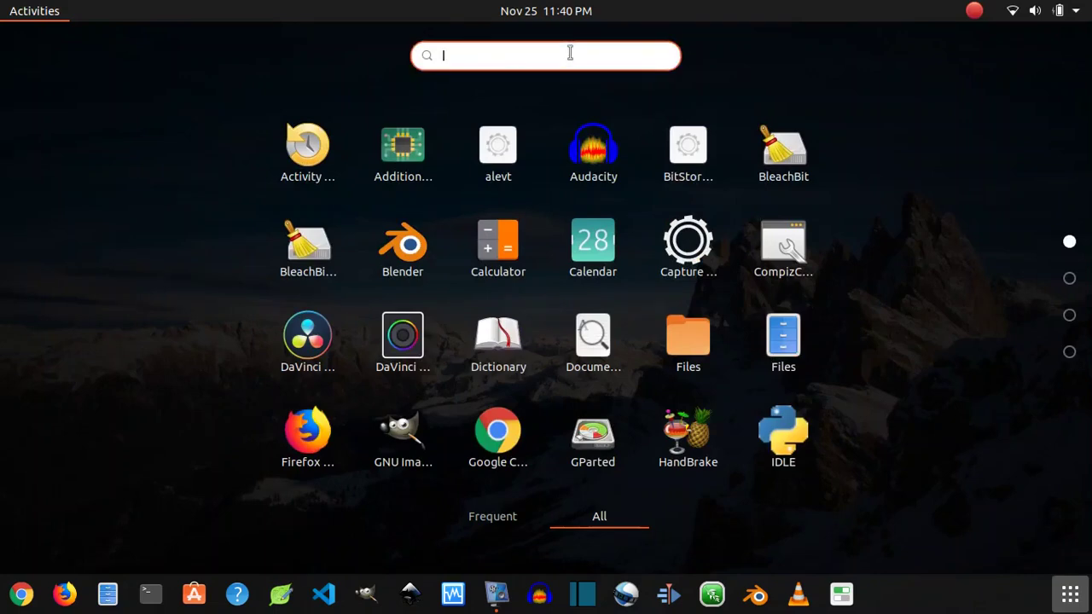
{"action": "type", "text": "vlc"}
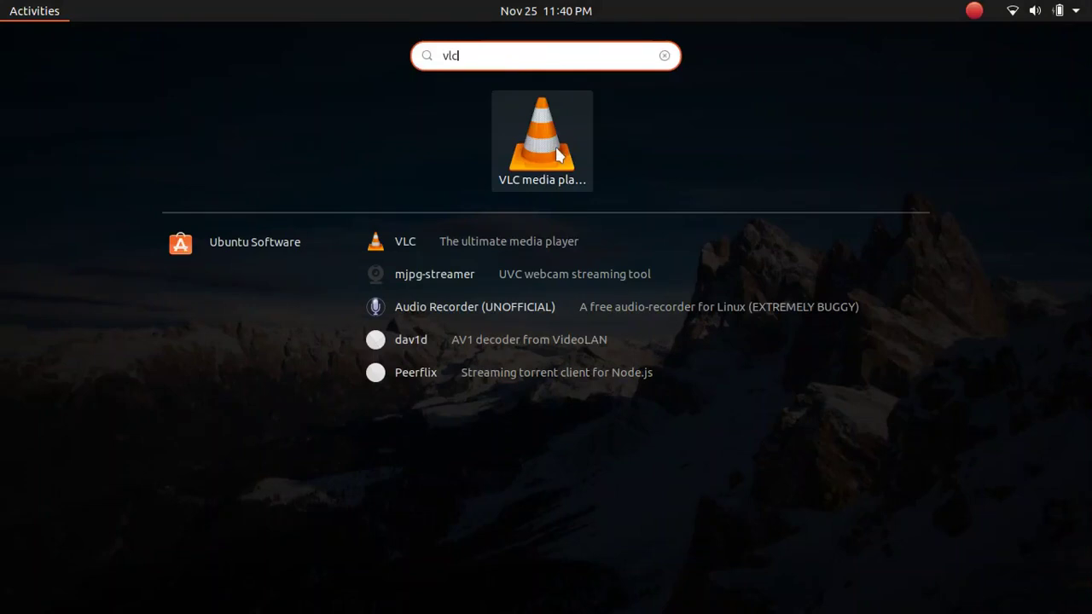
{"action": "key", "text": "BackSpace"}
{"action": "key", "text": "BackSpace"}
{"action": "key", "text": "BackSpace"}
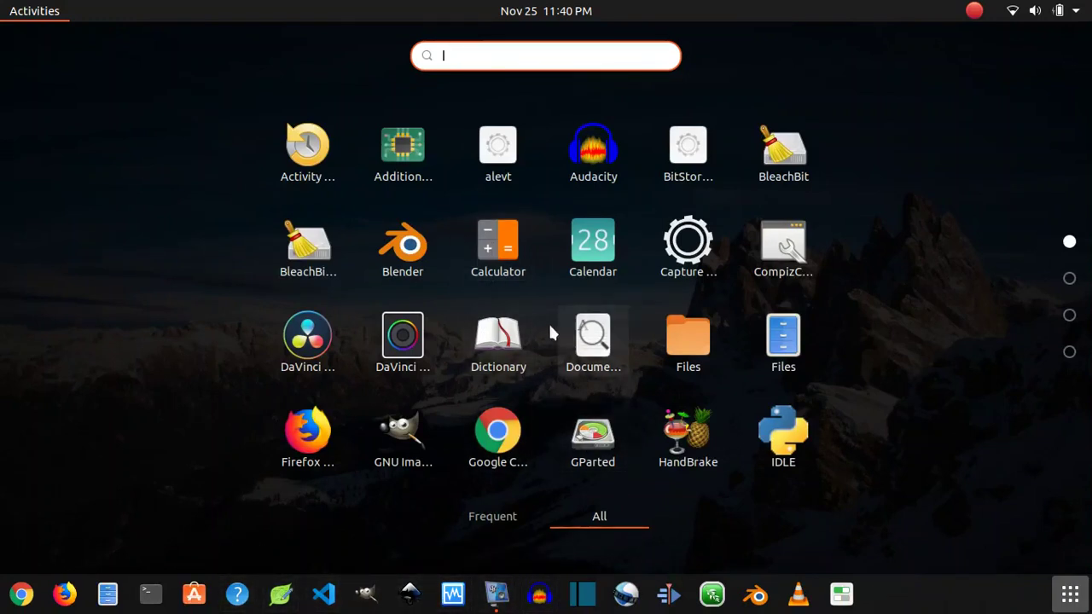
Add Calculator to the favorites from the applications overview and remove it again from the dock.
{"action": "right_click", "coordinate": [505, 241]}
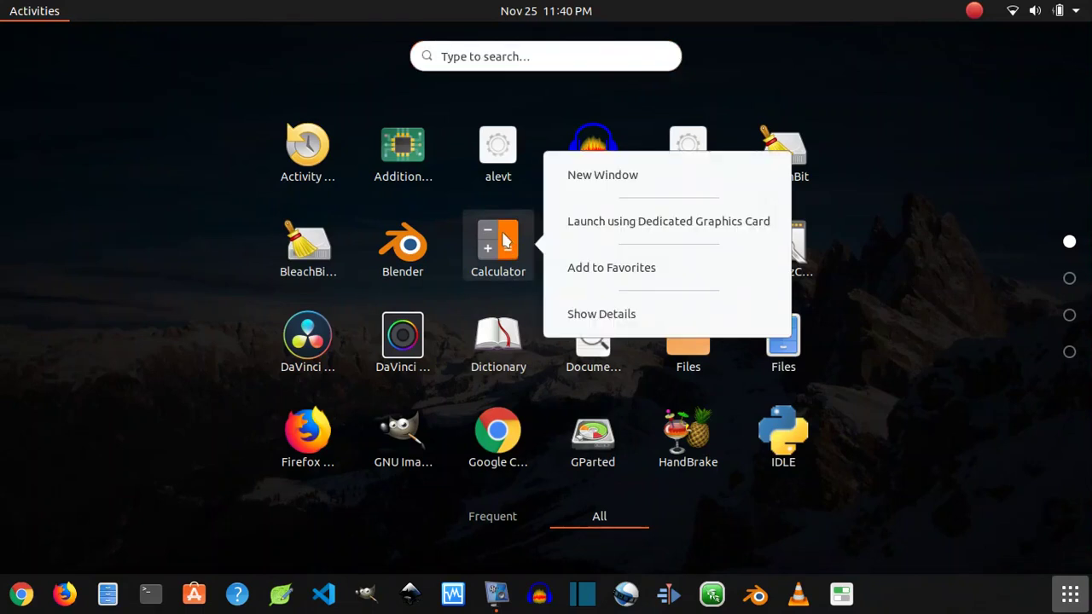
{"action": "left_click", "coordinate": [595, 268]}
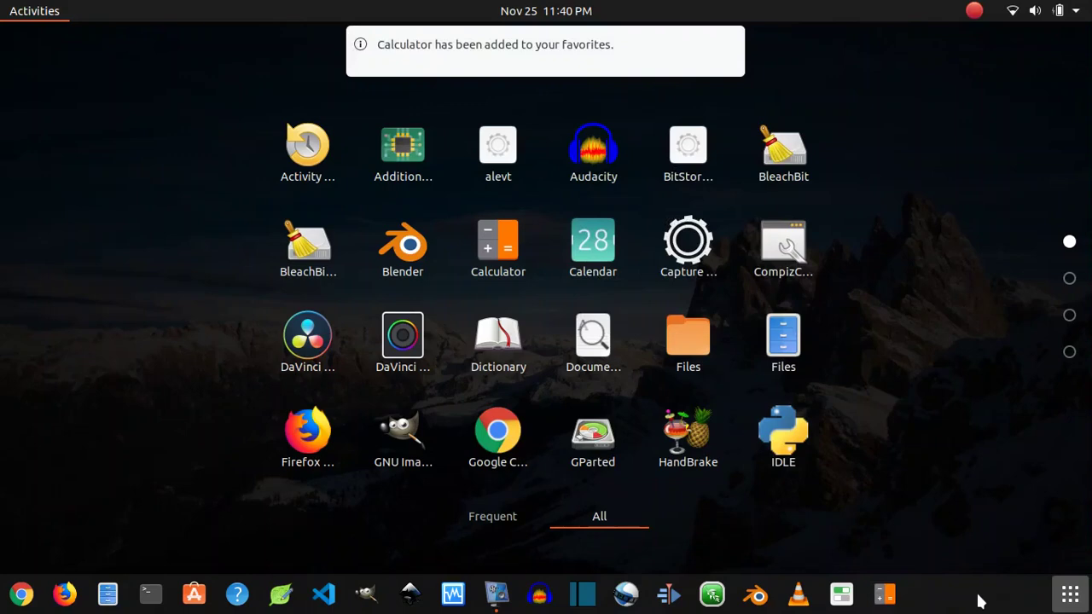
{"action": "key", "text": "Escape"}
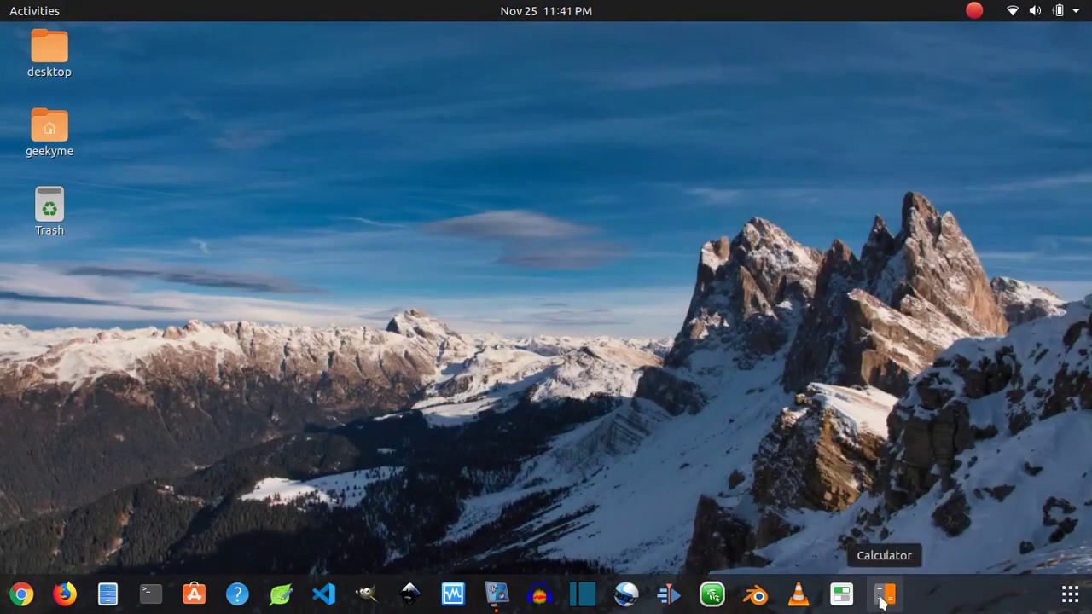
{"action": "right_click", "coordinate": [880, 602]}
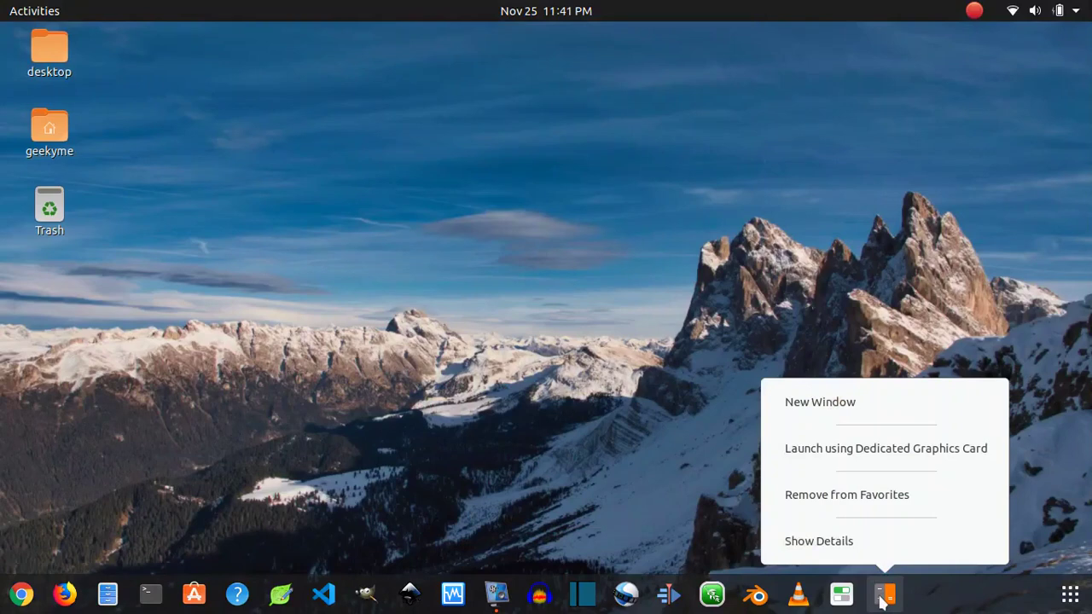
{"action": "left_click", "coordinate": [857, 497]}
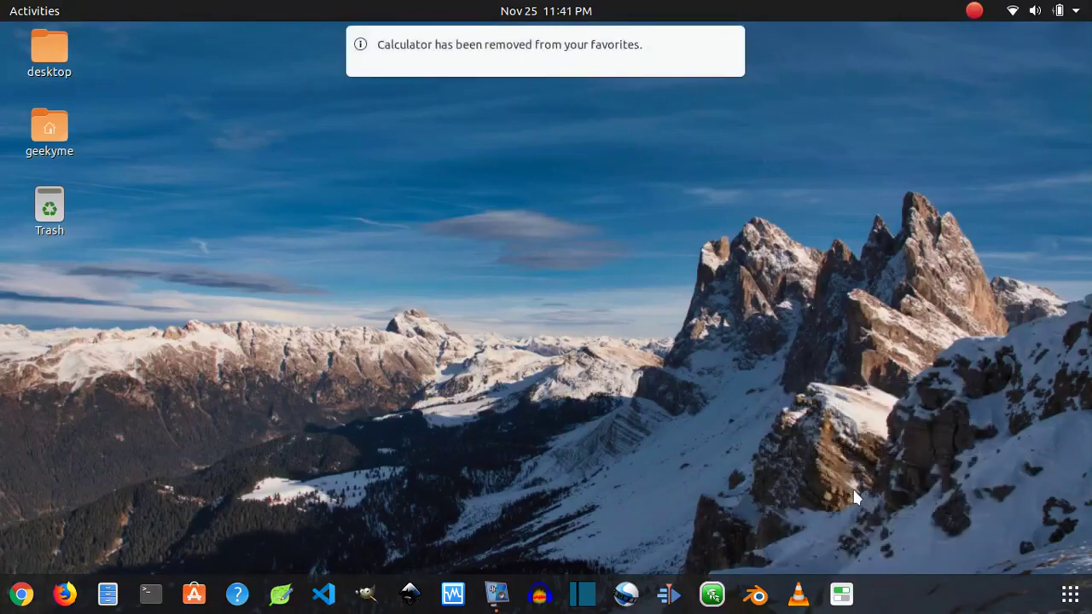
Reopen the list of all applications, dismiss the favorites notification, browse through the pages, and return to the desktop.
{"action": "left_click", "coordinate": [1071, 592]}
{"action": "mouse_move", "coordinate": [674, 37]}
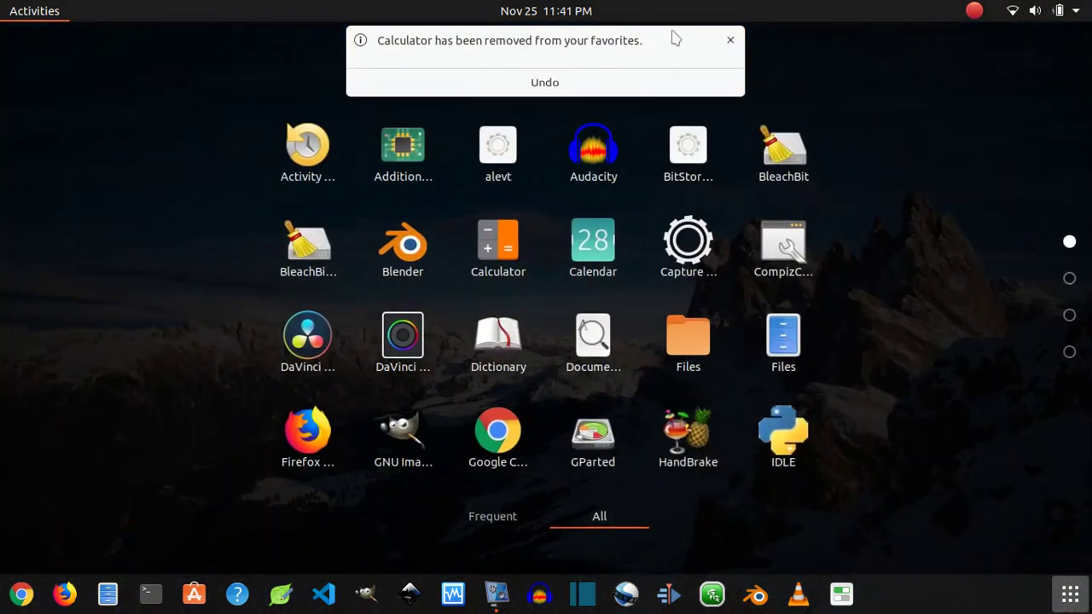
{"action": "left_click", "coordinate": [731, 41]}
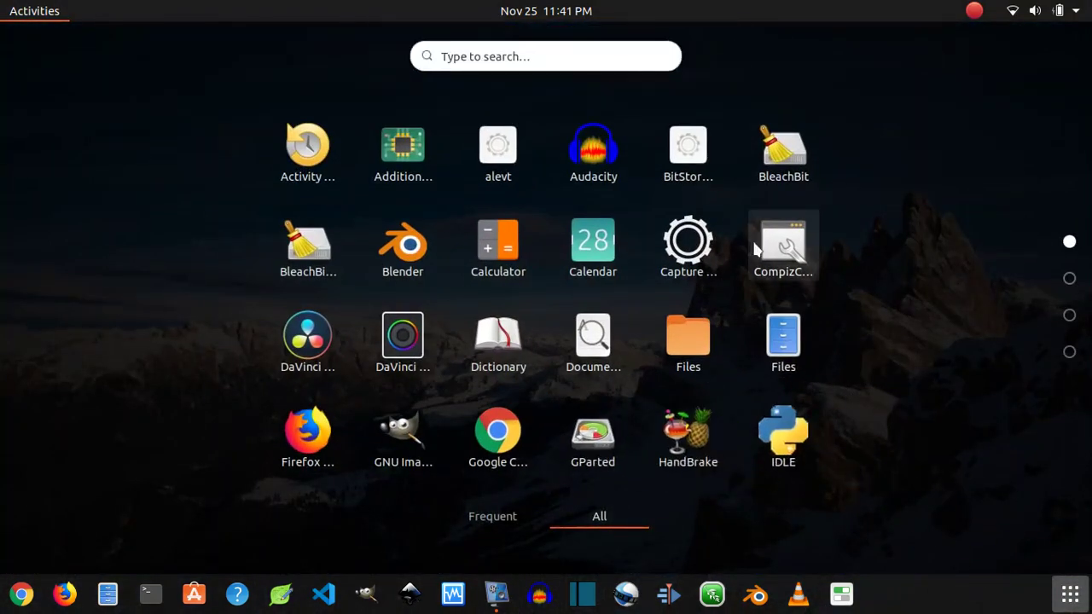
{"action": "scroll", "coordinate": [618, 236], "scroll_direction": "down", "scroll_amount": 1}
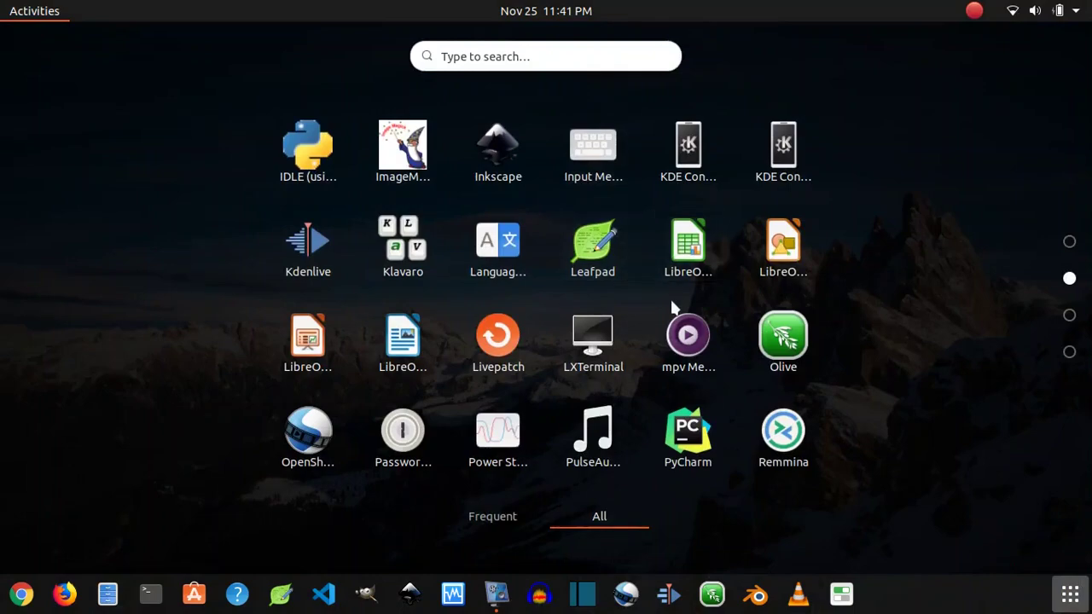
{"action": "scroll", "coordinate": [670, 305], "scroll_direction": "down", "scroll_amount": 2}
{"action": "scroll", "coordinate": [671, 307], "scroll_direction": "up", "scroll_amount": 2}
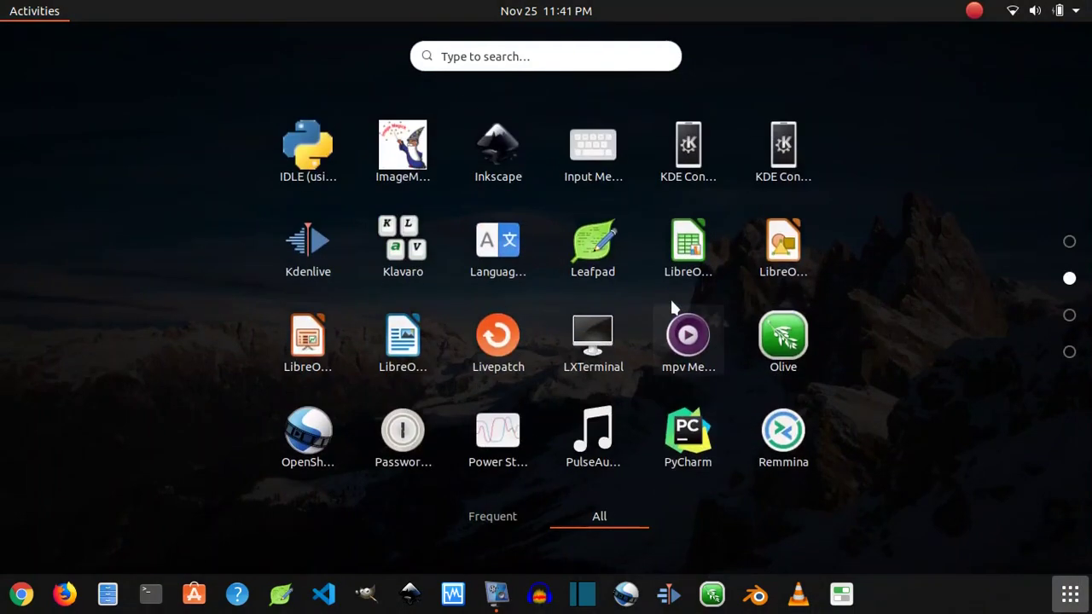
{"action": "scroll", "coordinate": [646, 293], "scroll_direction": "up", "scroll_amount": 1}
{"action": "scroll", "coordinate": [645, 293], "scroll_direction": "up", "scroll_amount": 1}
{"action": "key", "text": "Escape"}
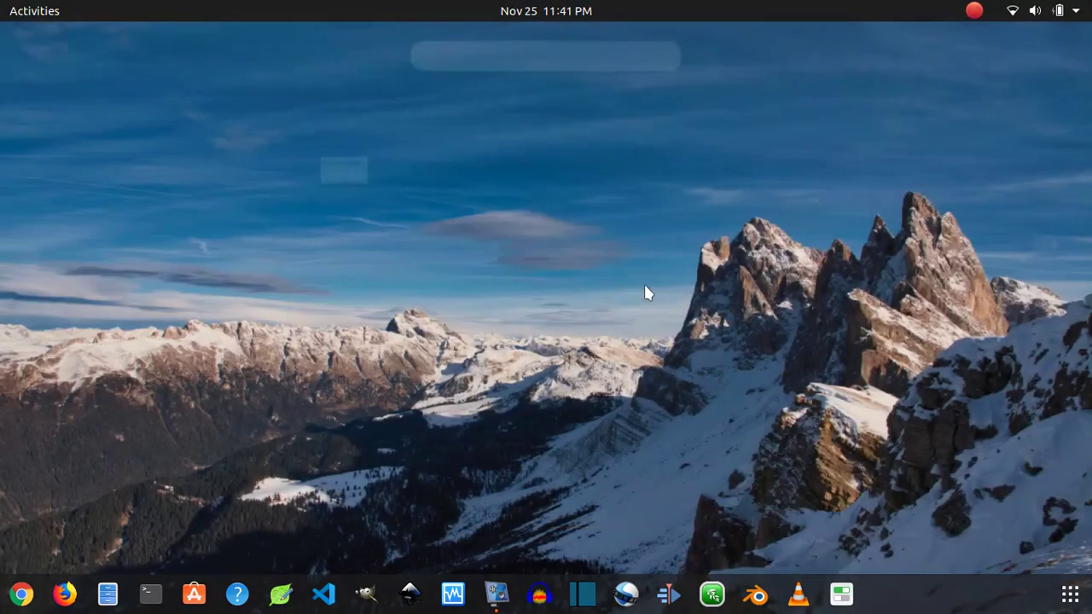
Open the Terminal from the dock and close its window.
{"action": "left_click", "coordinate": [152, 595]}
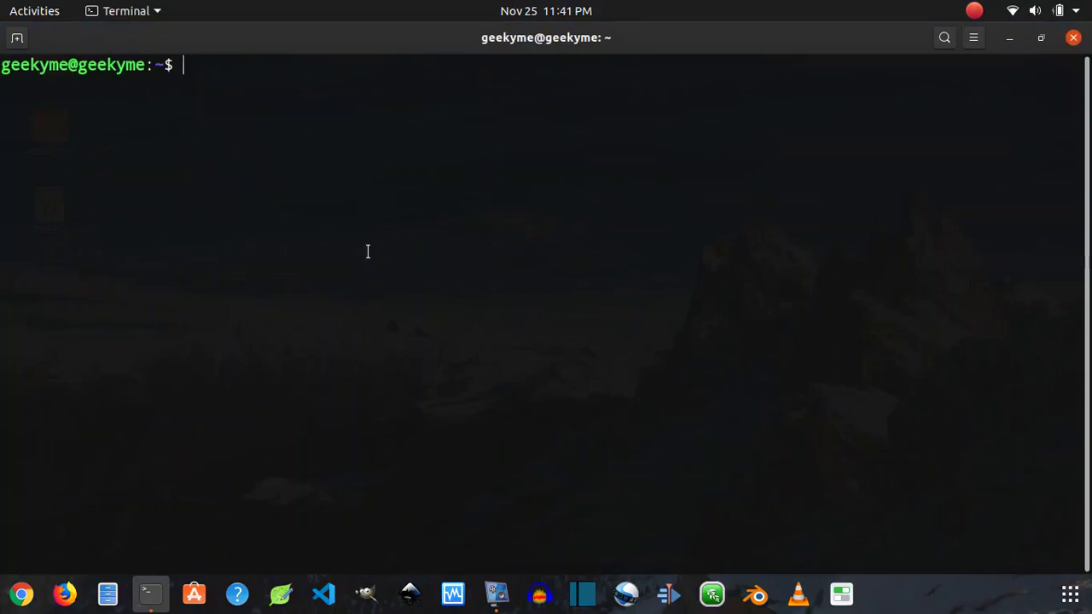
{"action": "left_click", "coordinate": [1072, 37]}
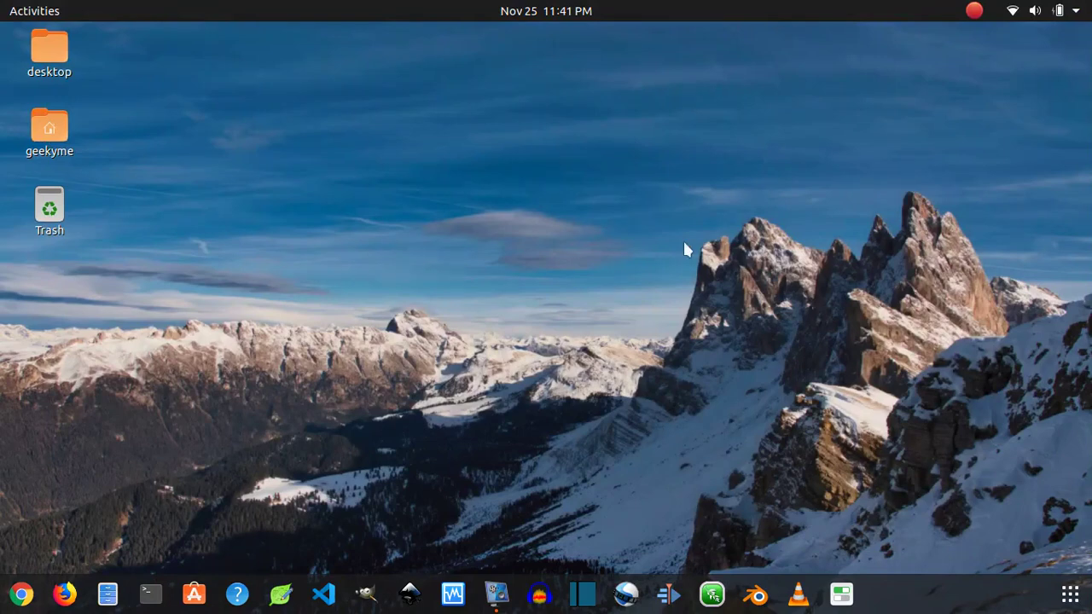
Open the file manager, view the Starred location and go back to the Home folder.
{"action": "key", "text": "super+e"}
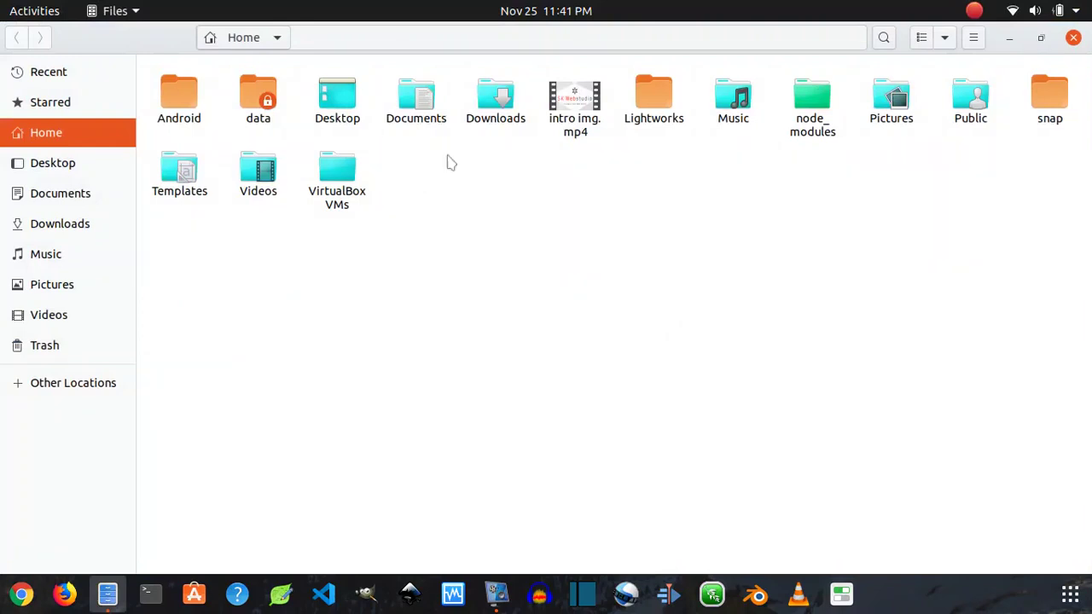
{"action": "left_click", "coordinate": [67, 104]}
{"action": "left_click", "coordinate": [66, 132]}
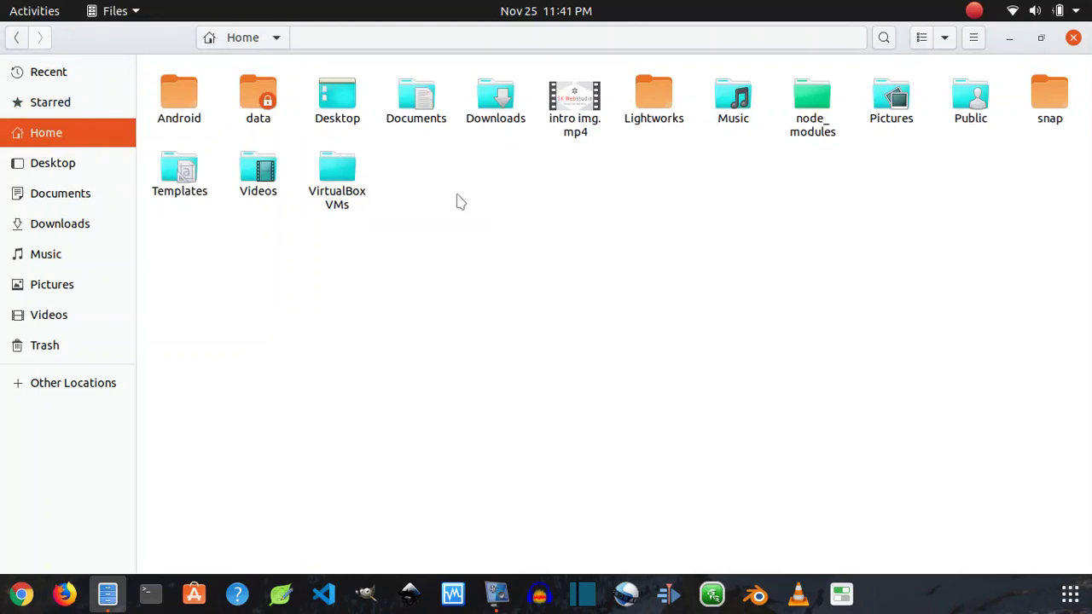
{"action": "left_click", "coordinate": [122, 8]}
{"action": "left_click", "coordinate": [122, 8]}
Turn on Show Hidden Files for the Home folder, look through the listed items, and turn the option off.
{"action": "left_click", "coordinate": [974, 38]}
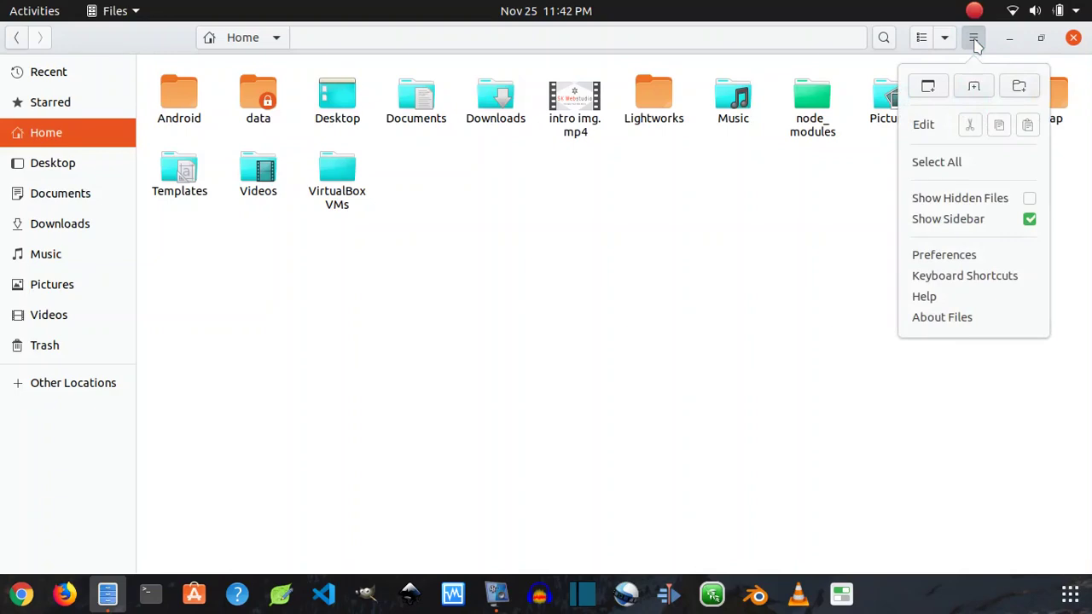
{"action": "left_click", "coordinate": [1032, 199]}
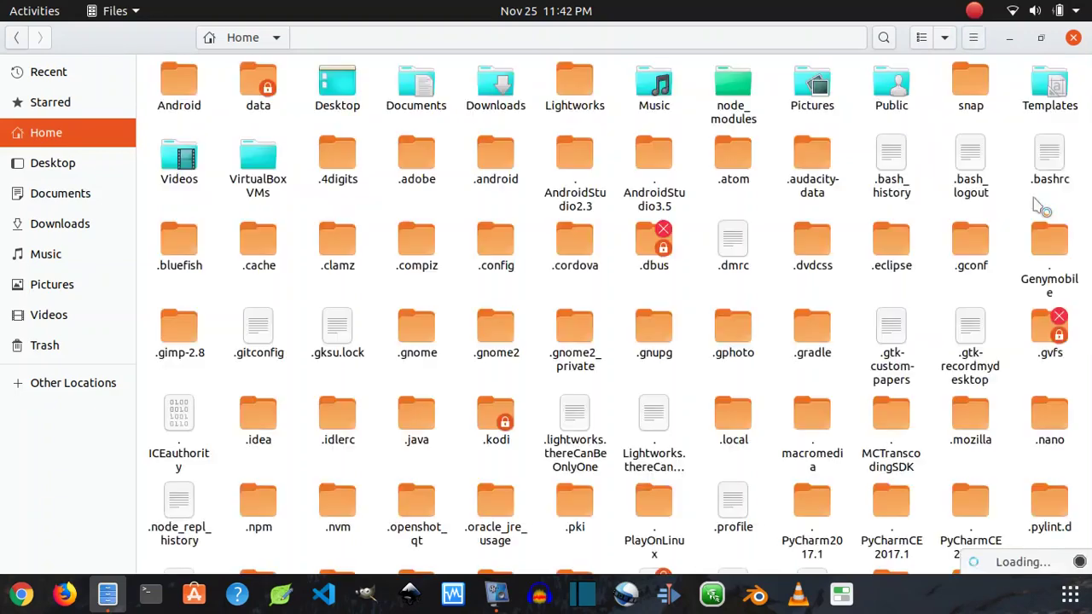
{"action": "scroll", "coordinate": [697, 178], "scroll_direction": "down", "scroll_amount": 5}
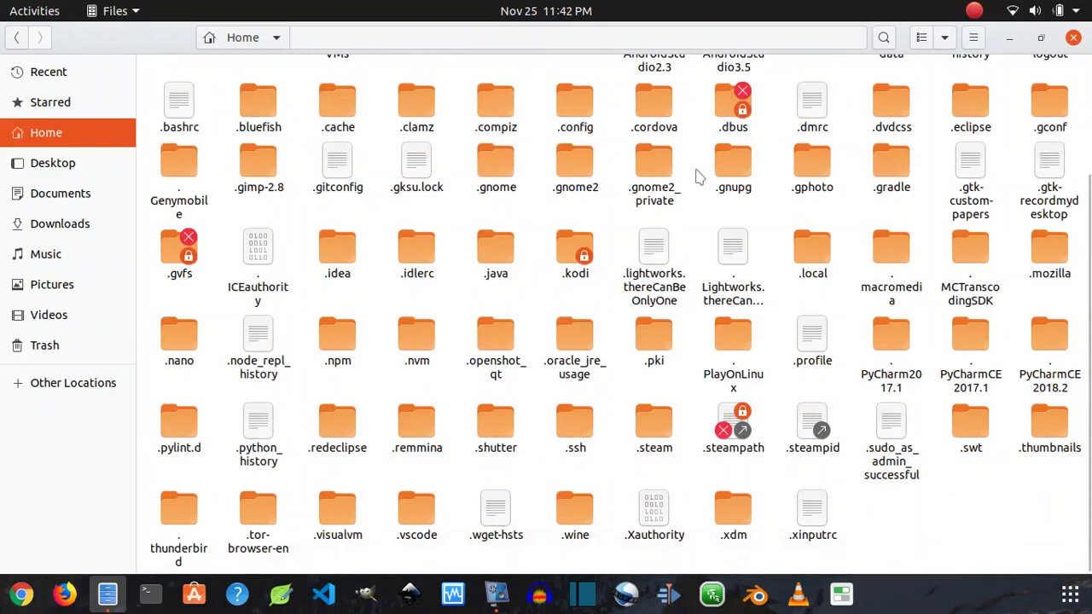
{"action": "scroll", "coordinate": [576, 196], "scroll_direction": "up", "scroll_amount": 3}
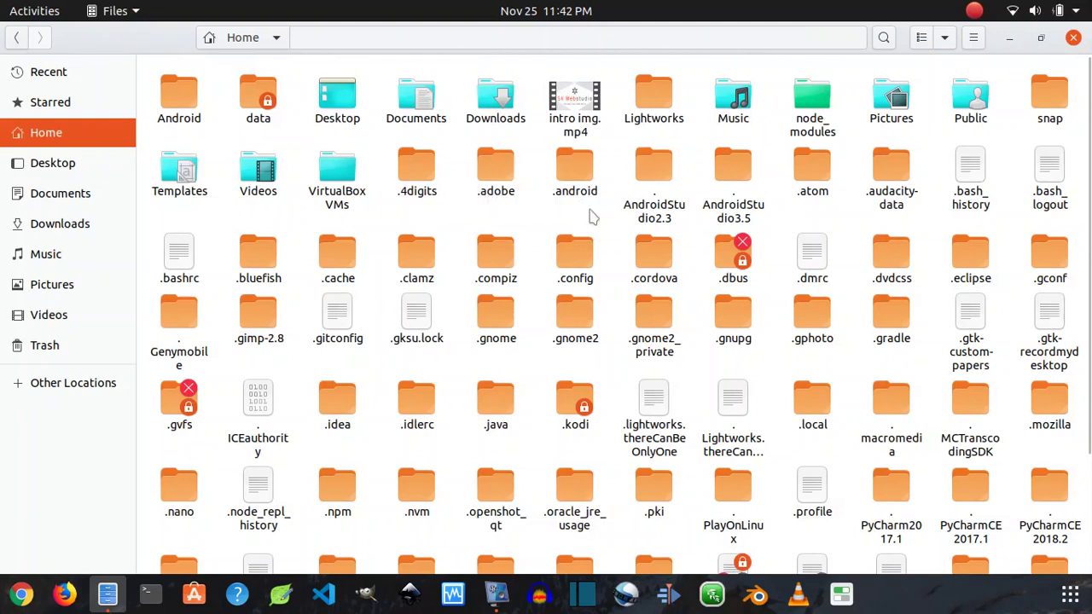
{"action": "left_click", "coordinate": [973, 37]}
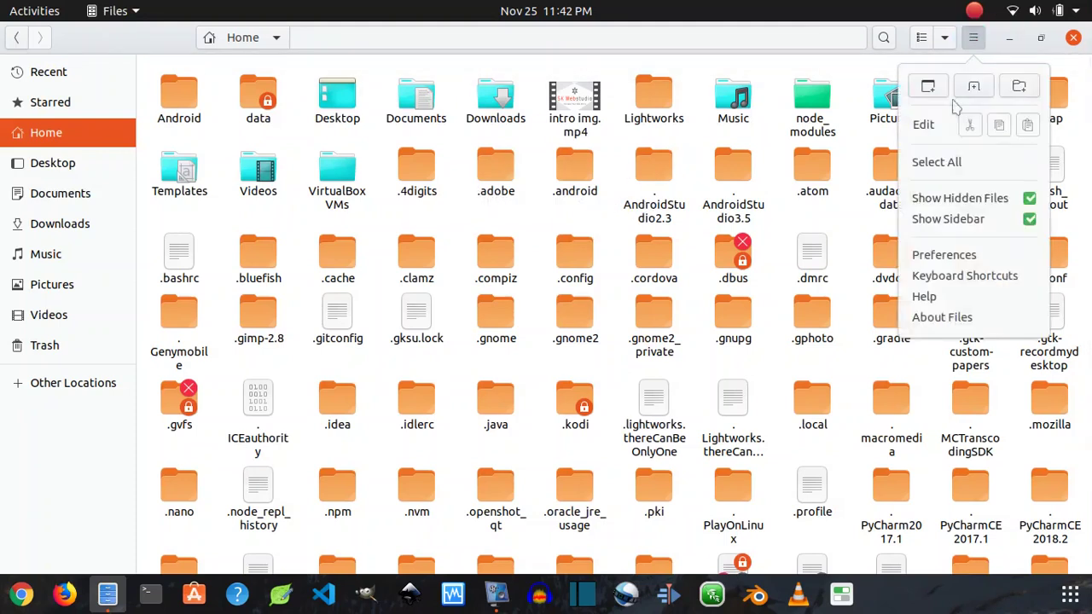
{"action": "left_click", "coordinate": [1029, 200]}
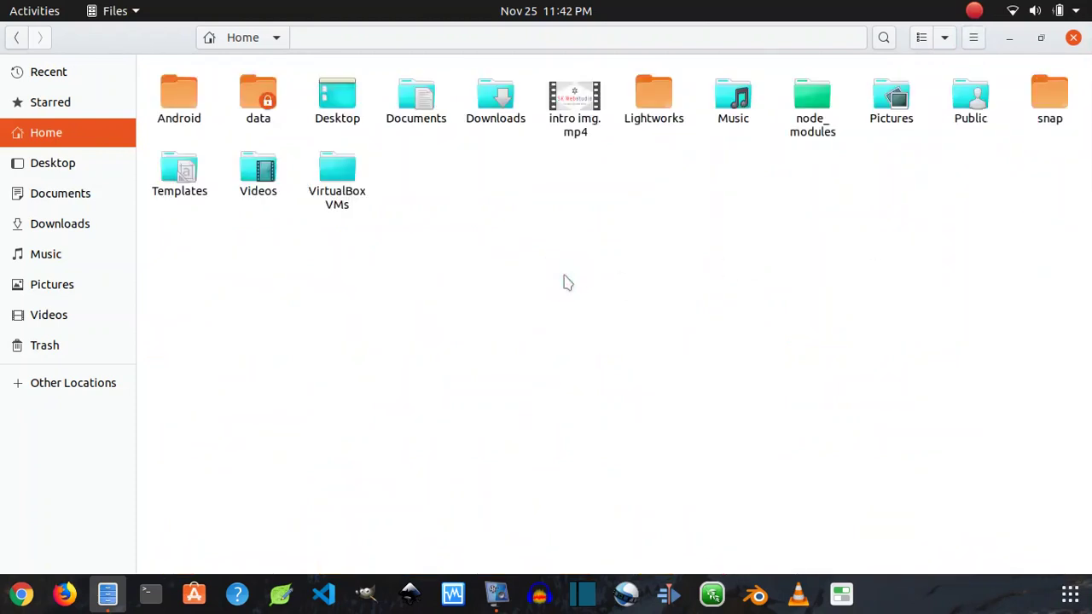
Reveal the Home folder's hidden files a second time, scan the list, and hide them again.
{"action": "key", "text": "ctrl+h"}
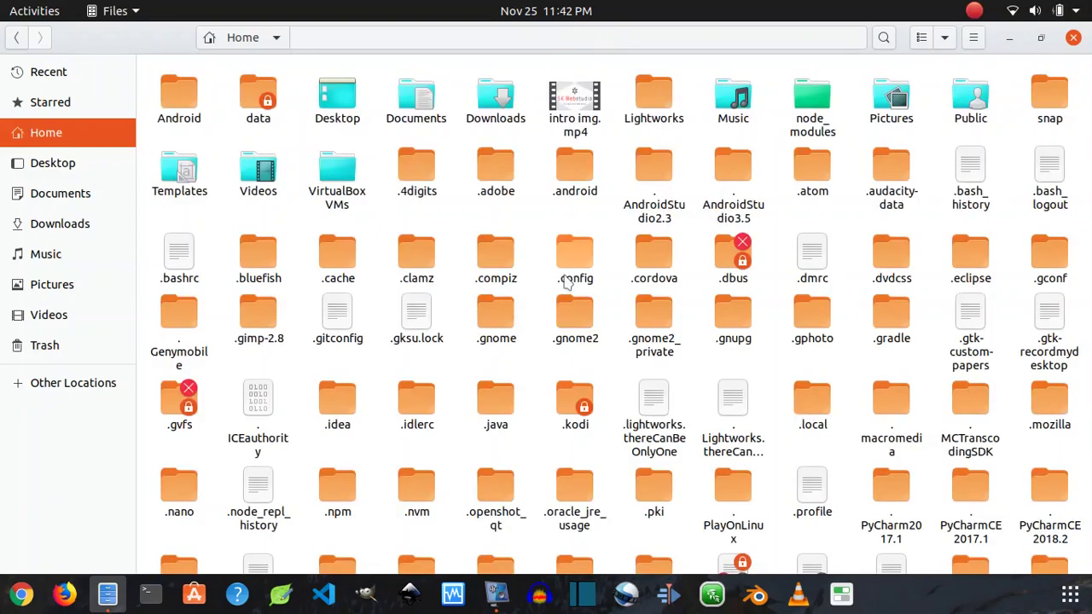
{"action": "scroll", "coordinate": [566, 283], "scroll_direction": "down", "scroll_amount": 3}
{"action": "scroll", "coordinate": [567, 283], "scroll_direction": "up", "scroll_amount": 3}
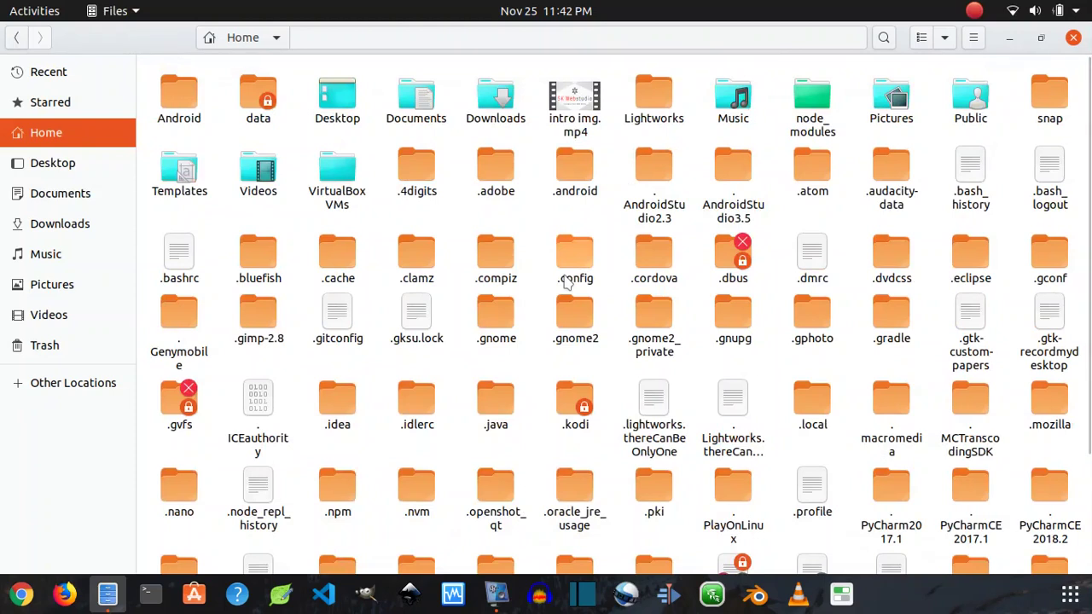
{"action": "key", "text": "ctrl+h"}
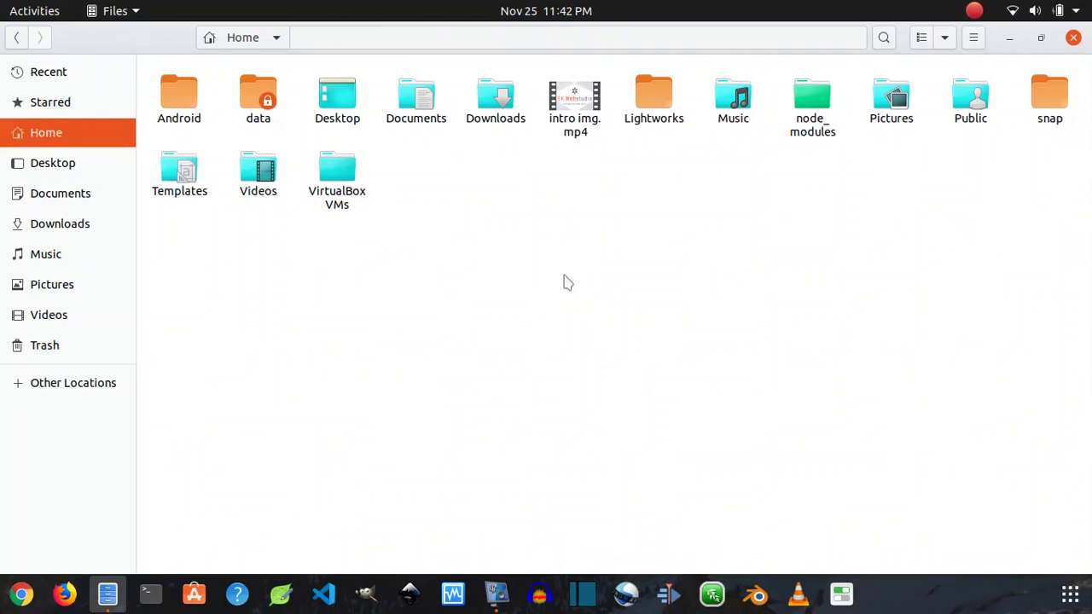
Create a new folder named "sample" in the Home folder.
{"action": "right_click", "coordinate": [505, 225]}
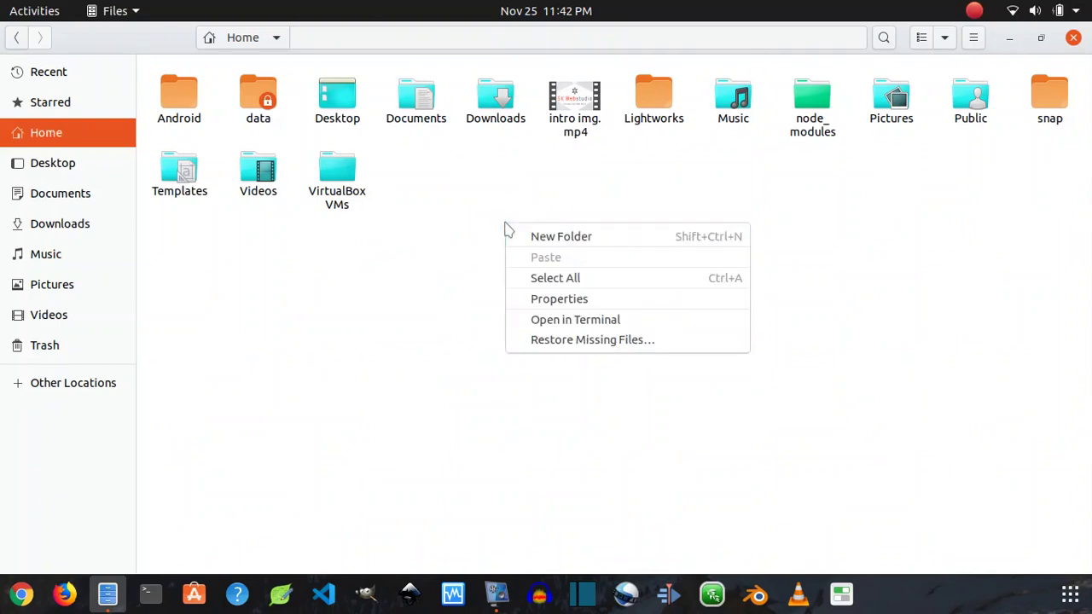
{"action": "left_click", "coordinate": [562, 245]}
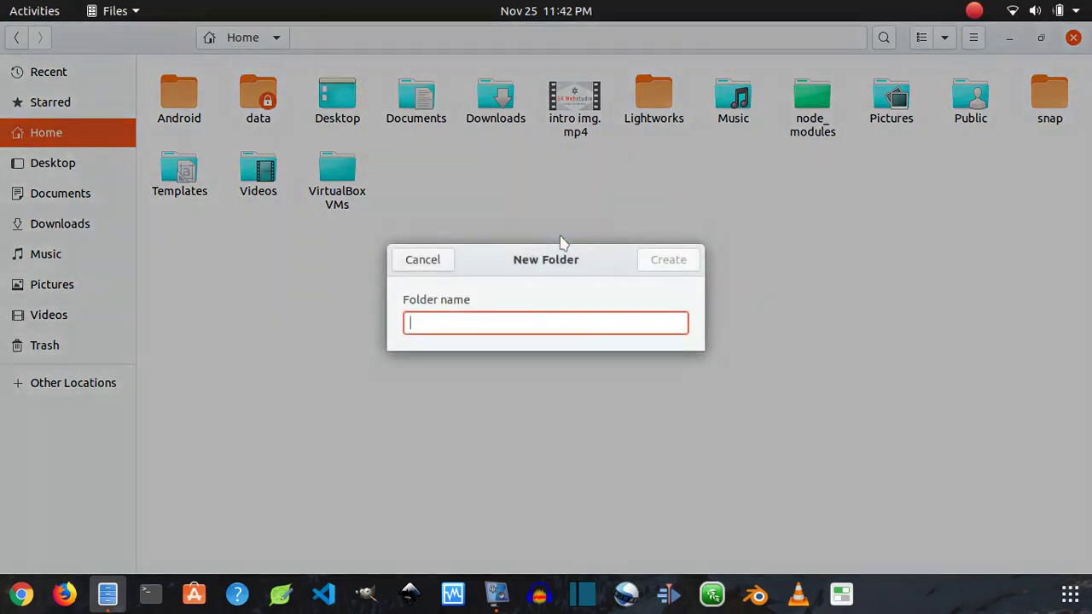
{"action": "type", "text": "sample"}
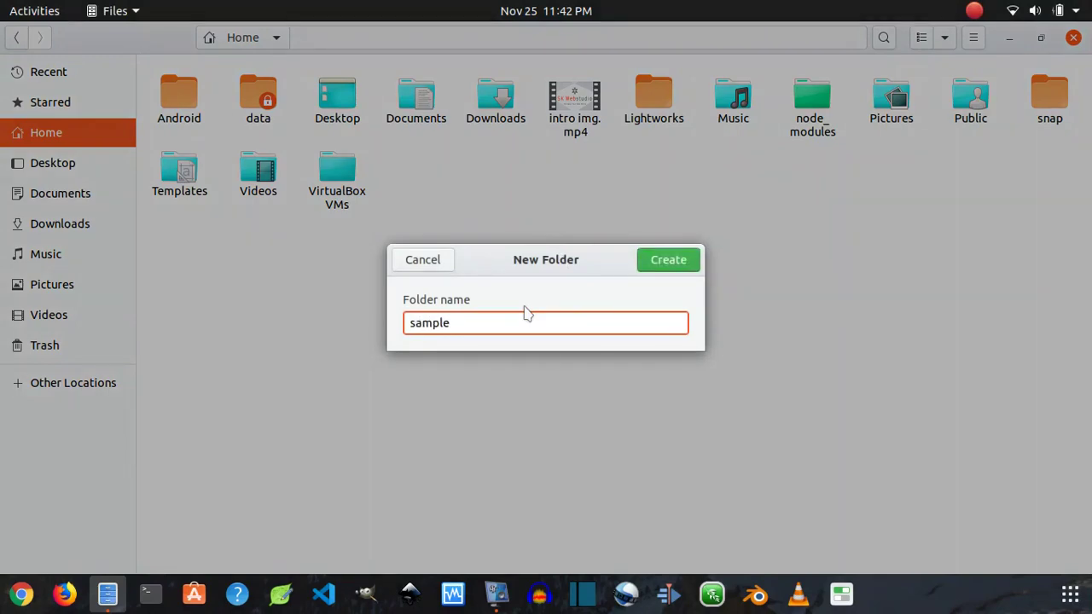
{"action": "key", "text": "Return"}
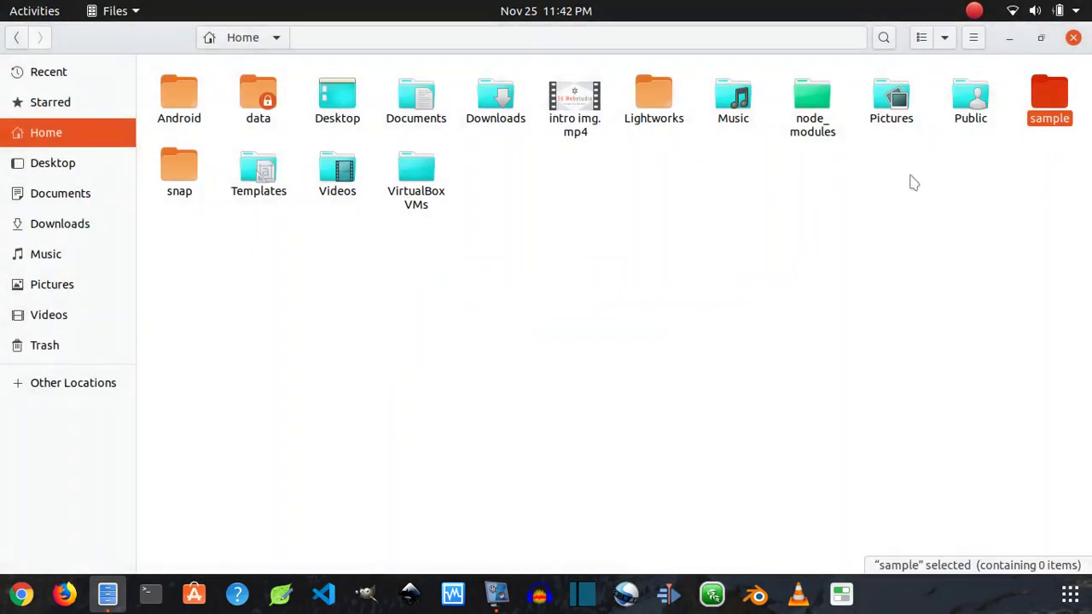
Permanently delete the "sample" folder from the Home folder, bypassing the Trash.
{"action": "right_click", "coordinate": [1057, 100]}
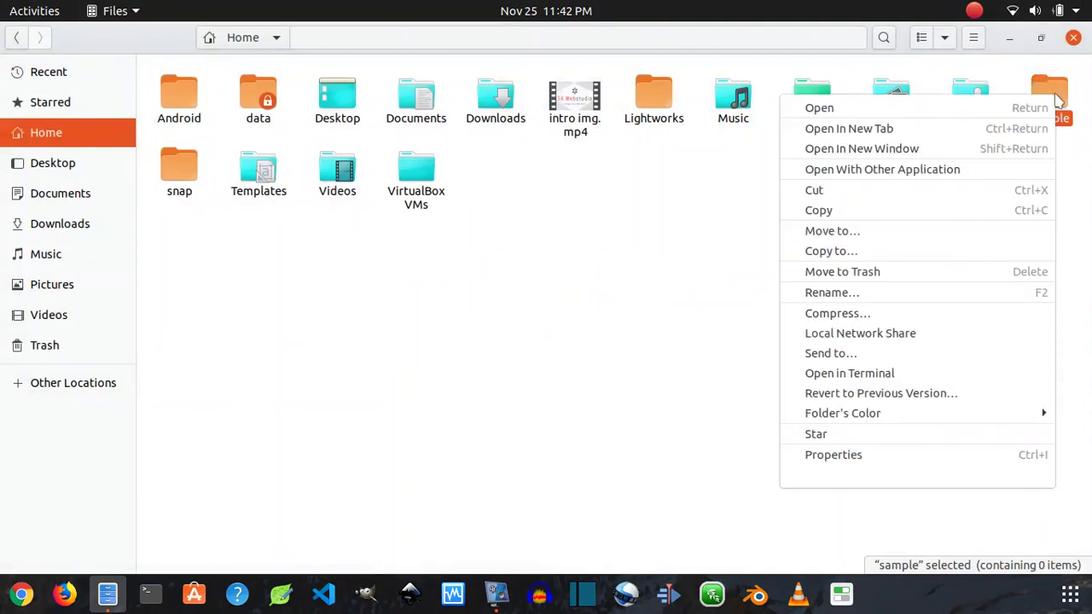
{"action": "left_click", "coordinate": [860, 360]}
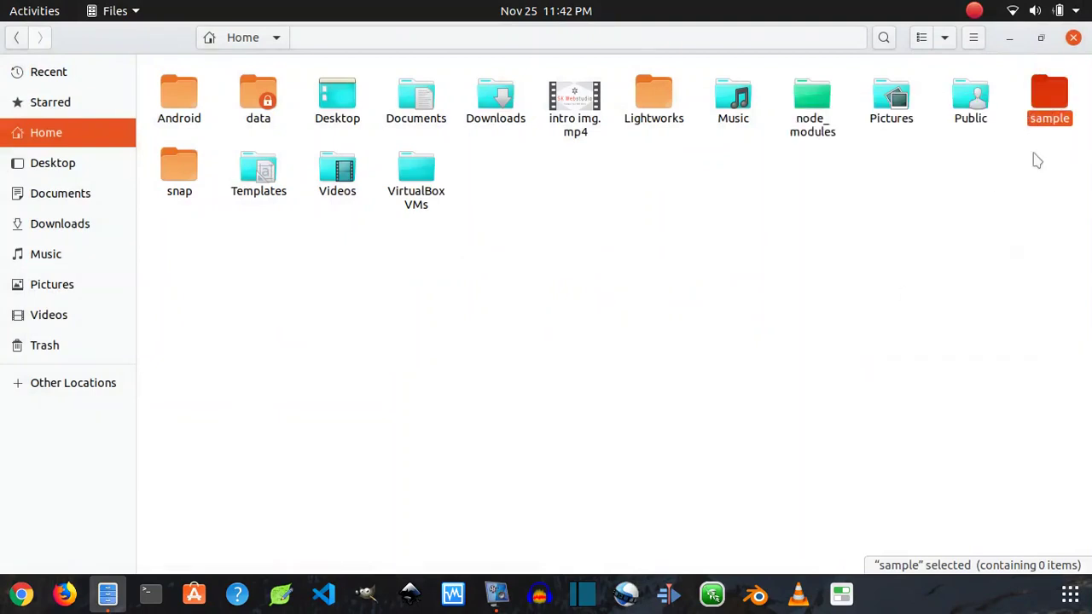
{"action": "key", "text": "shift+Delete"}
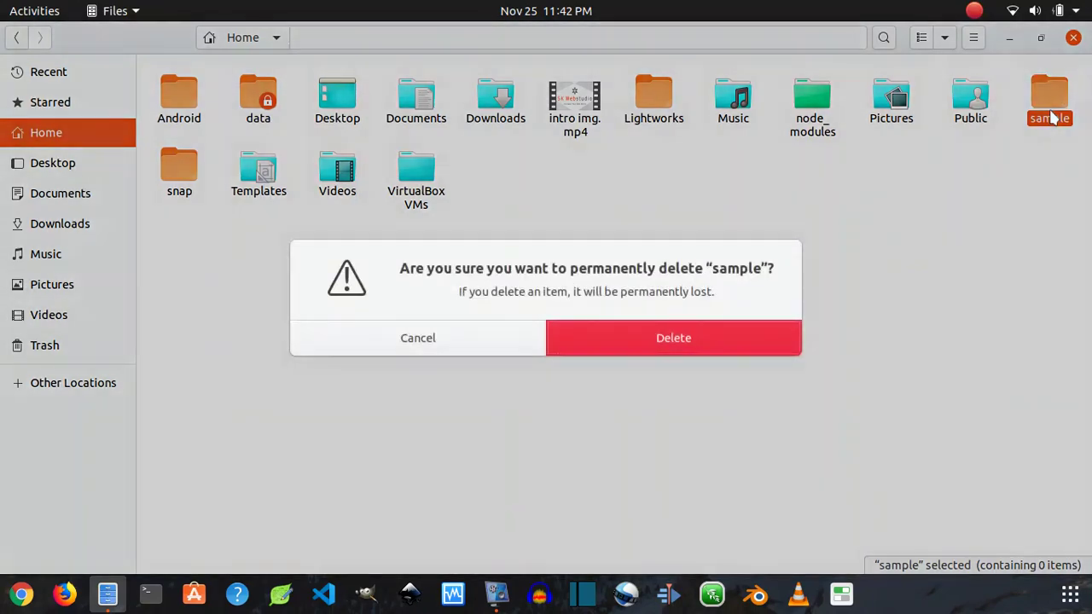
{"action": "key", "text": "Return"}
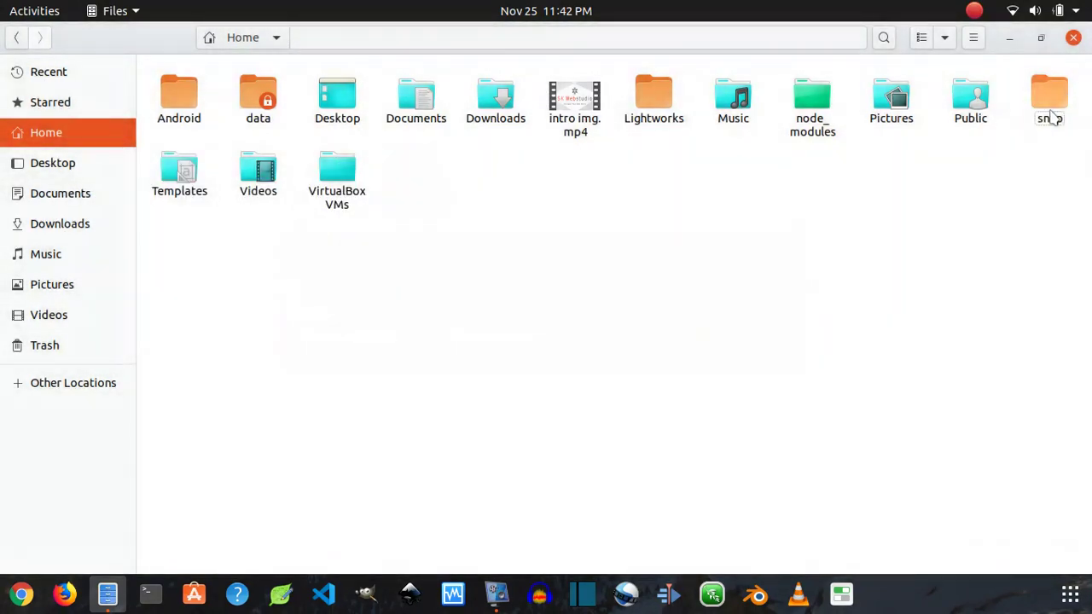
Create a new folder named "temp" in the Home folder.
{"action": "right_click", "coordinate": [754, 290]}
{"action": "left_click", "coordinate": [796, 305]}
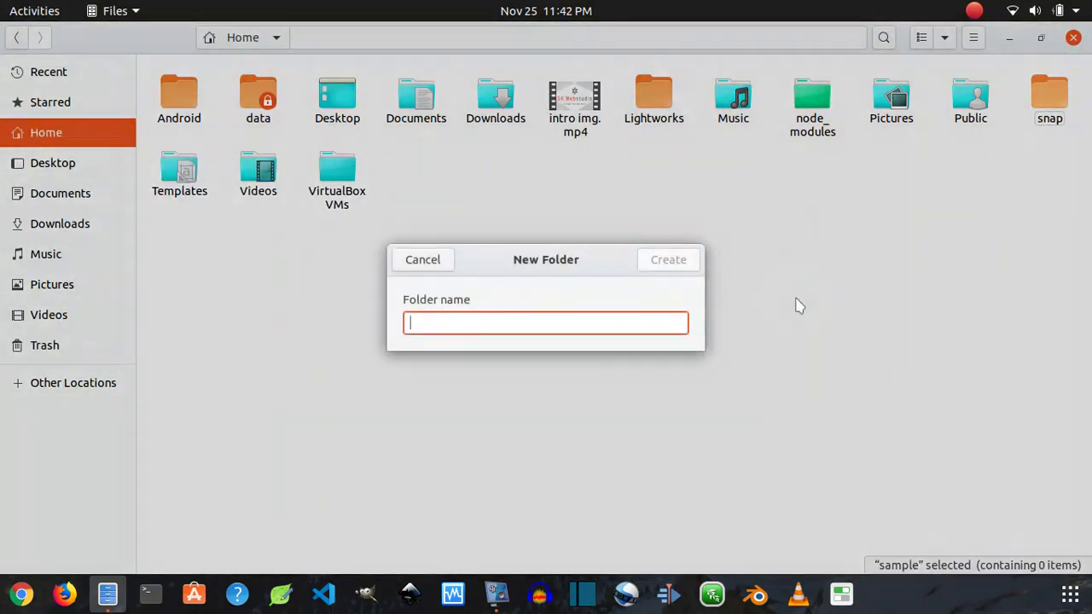
{"action": "type", "text": "temp"}
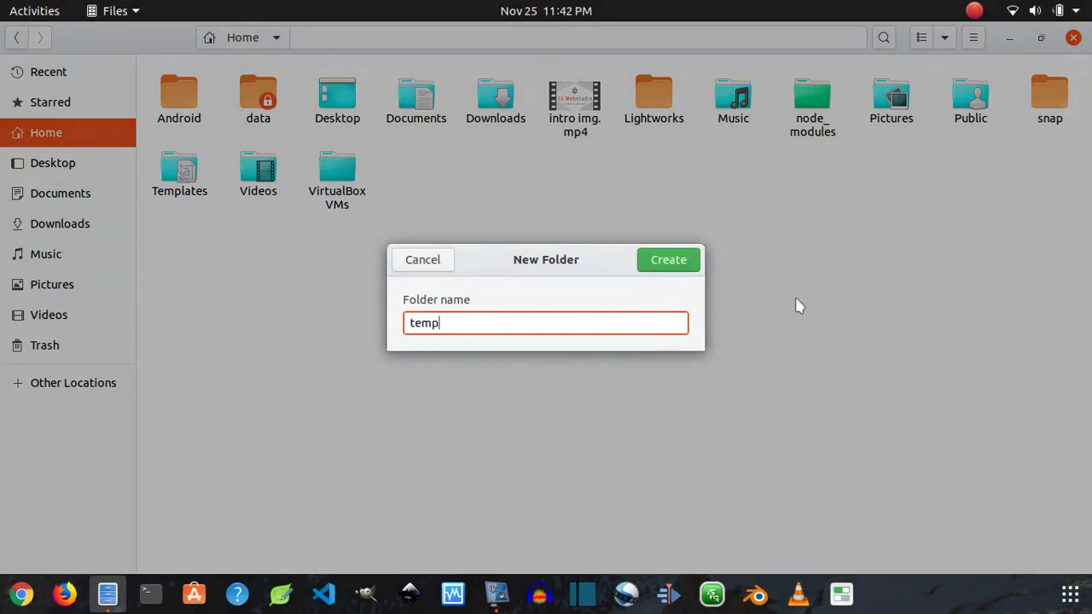
{"action": "key", "text": "Return"}
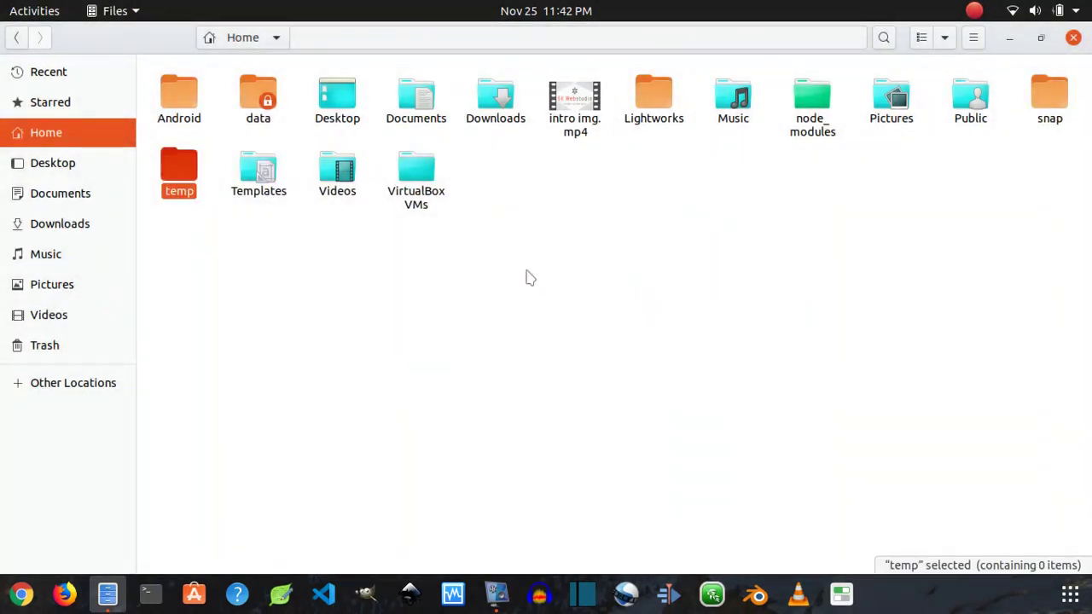
Move the "temp" folder to the Trash and permanently remove it by emptying the Trash.
{"action": "key", "text": "Delete"}
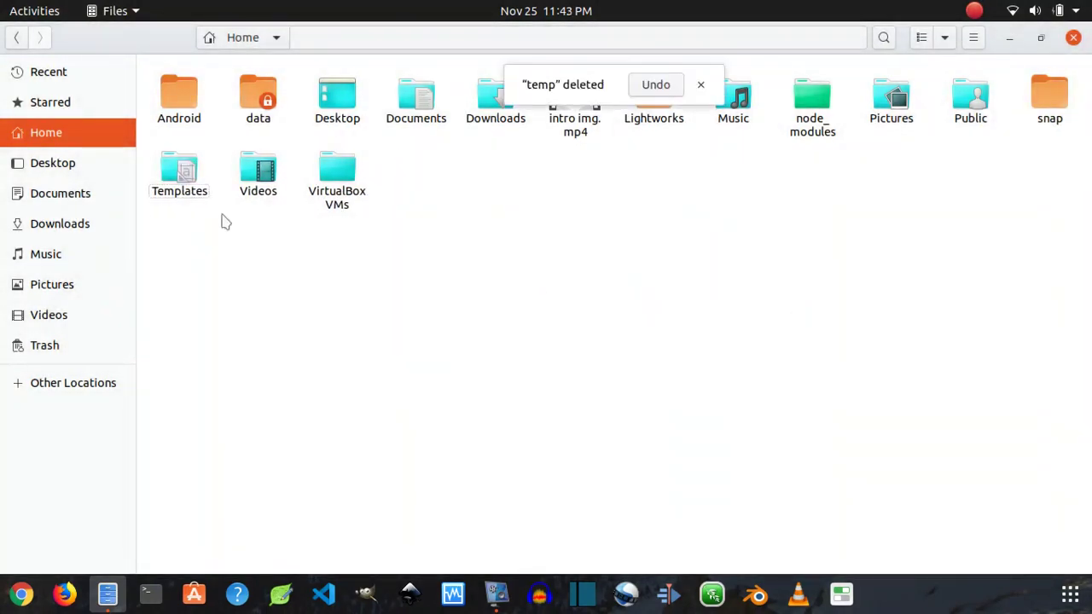
{"action": "left_click", "coordinate": [700, 85]}
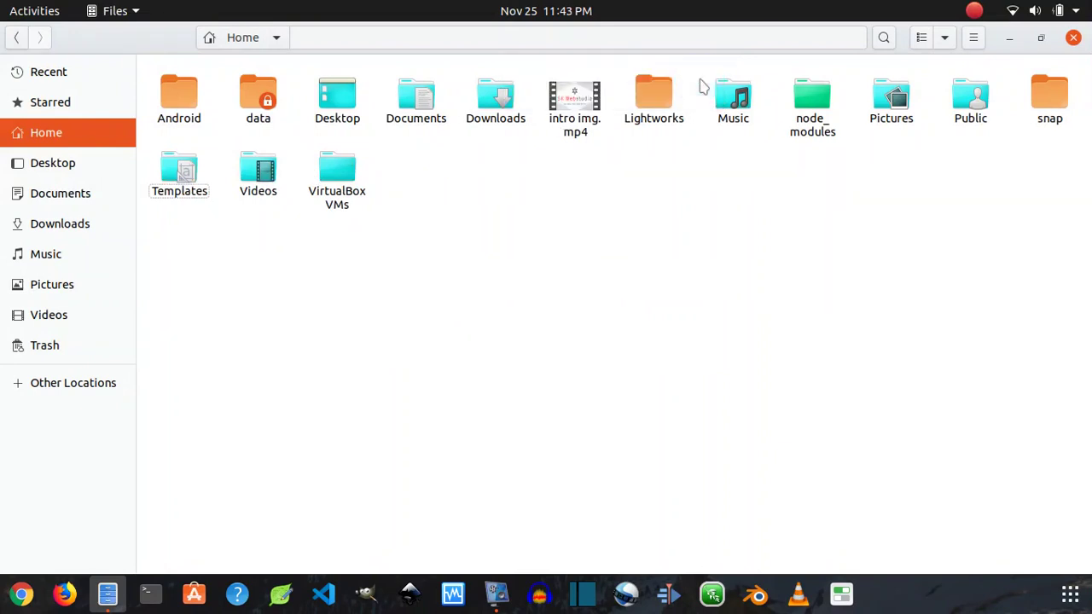
{"action": "left_click", "coordinate": [39, 353]}
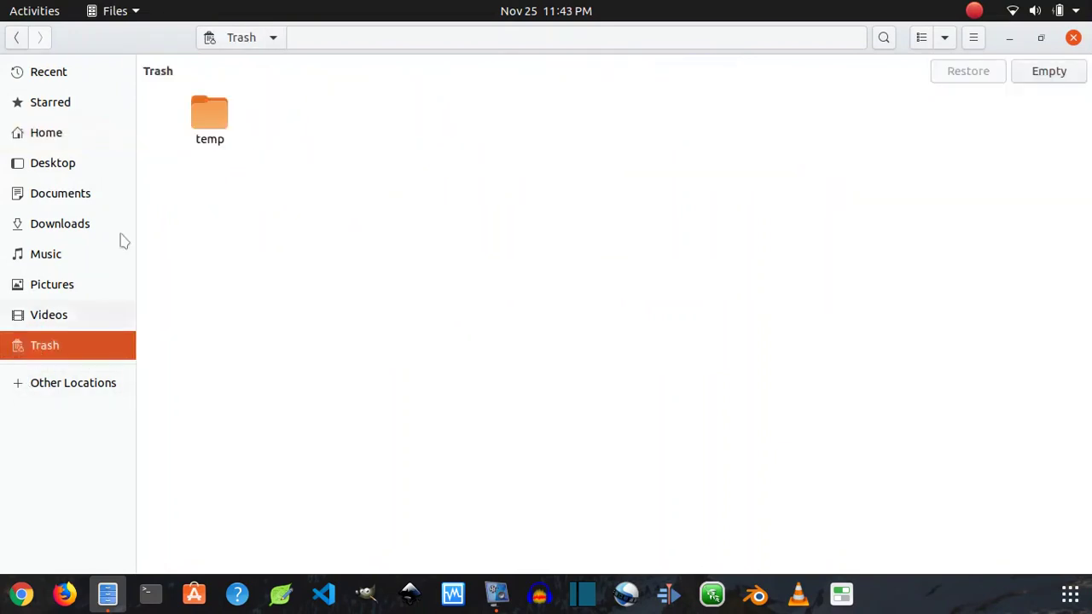
{"action": "left_click", "coordinate": [198, 124]}
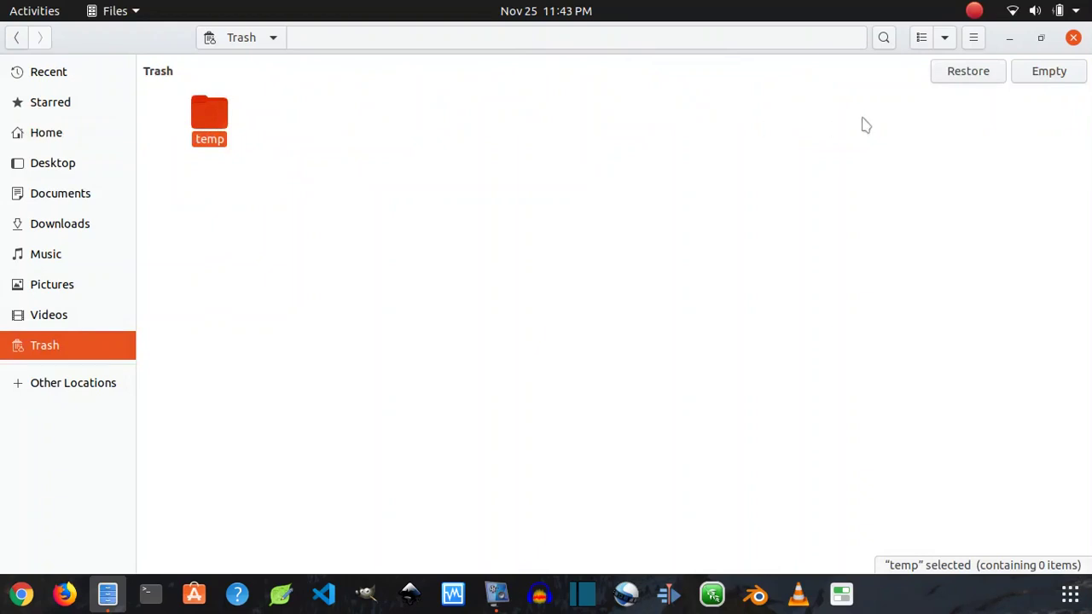
{"action": "left_click", "coordinate": [1050, 73]}
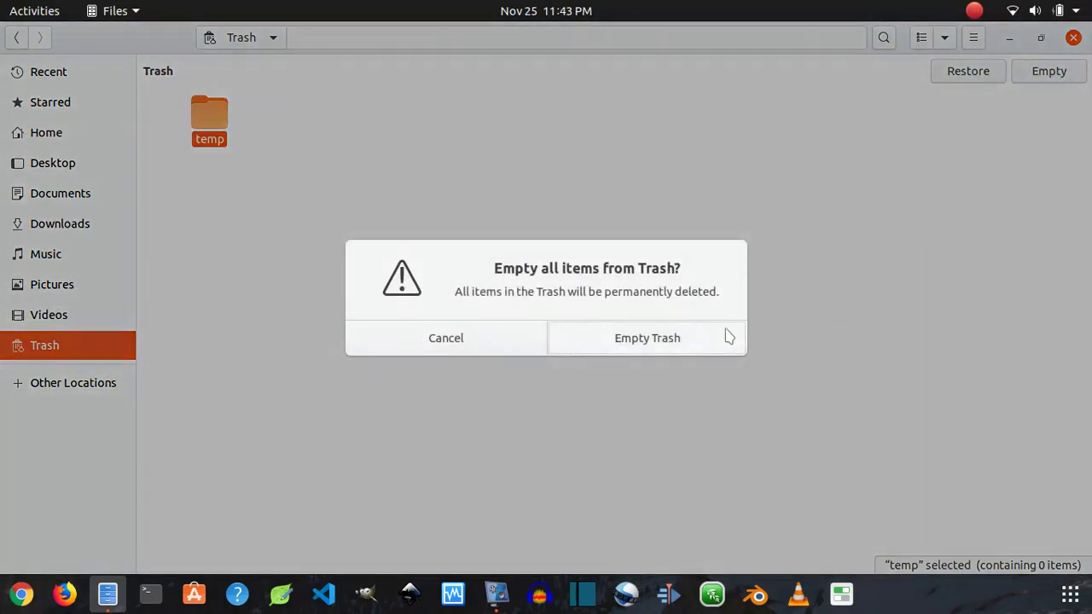
{"action": "left_click", "coordinate": [718, 338]}
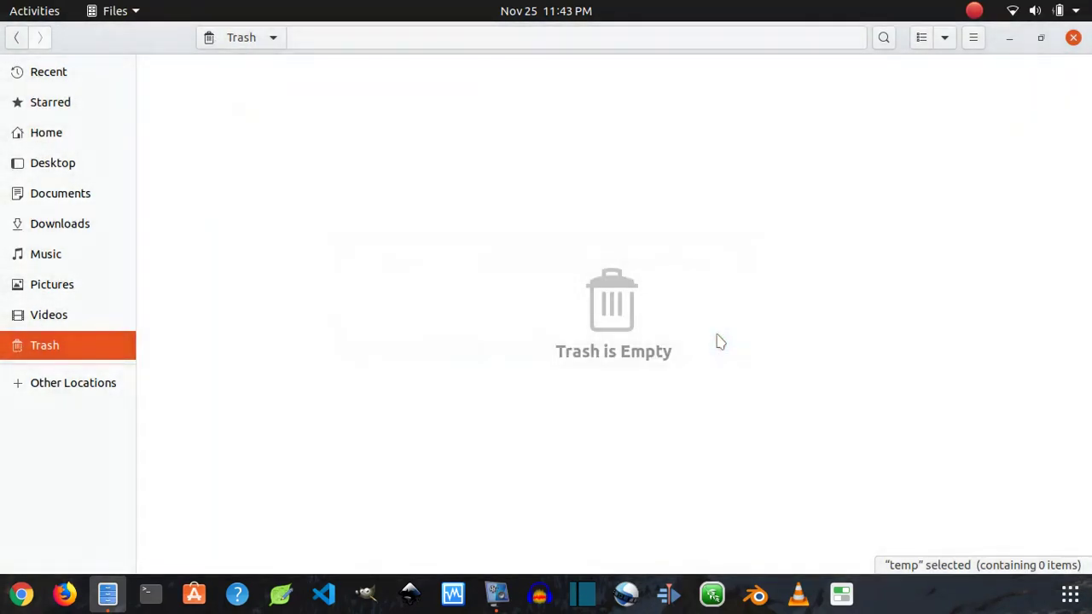
Browse the Home, Desktop, Documents, Downloads, Pictures, Videos and Trash locations, return to Home, and close the file manager.
{"action": "left_click", "coordinate": [61, 136]}
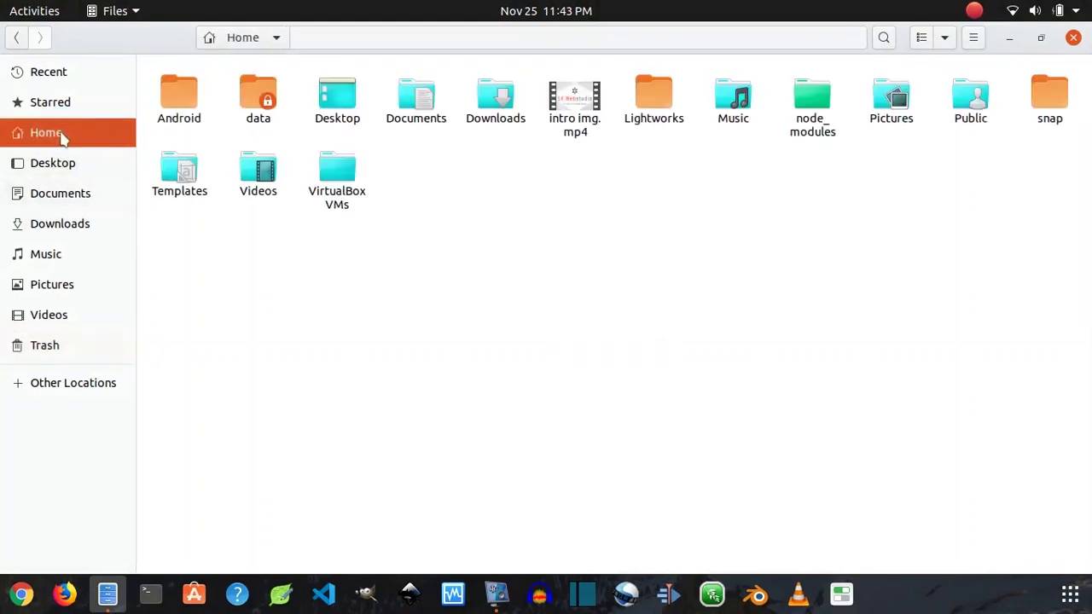
{"action": "left_click", "coordinate": [66, 168]}
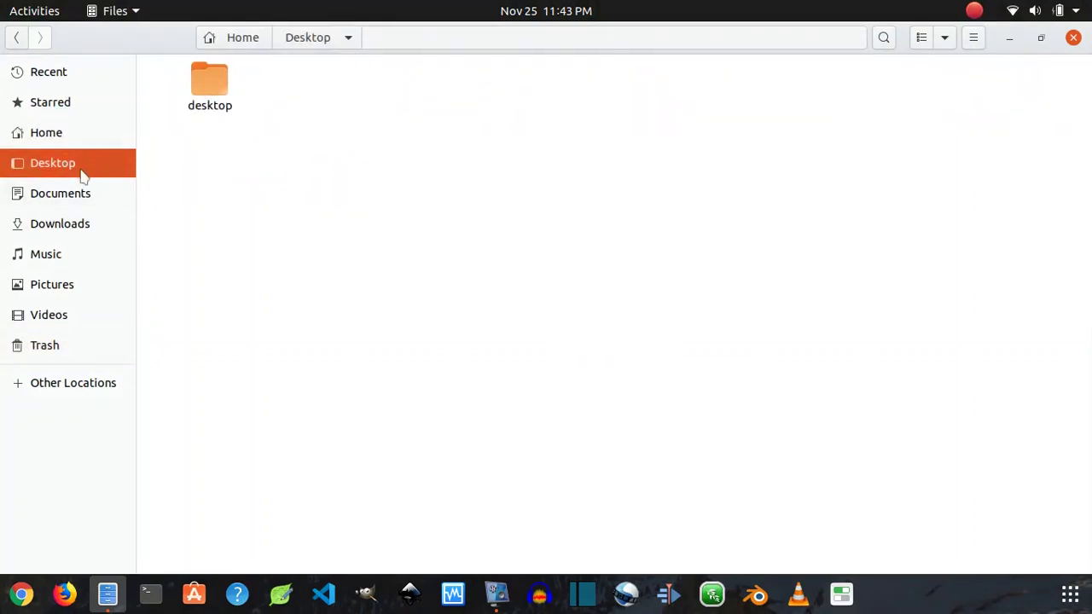
{"action": "left_click", "coordinate": [75, 196]}
{"action": "left_click", "coordinate": [75, 226]}
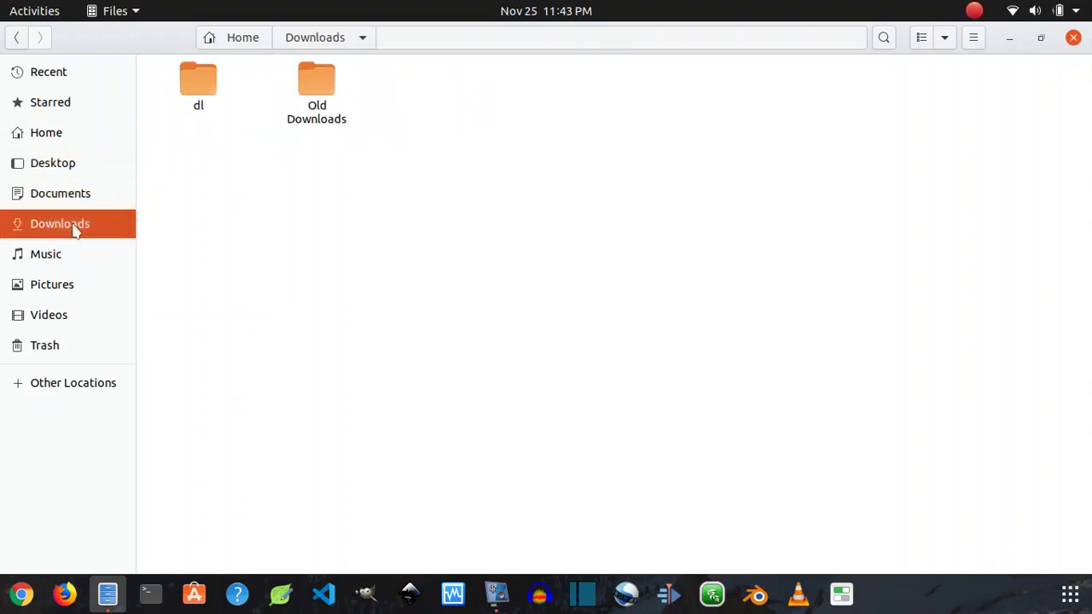
{"action": "left_click", "coordinate": [55, 288]}
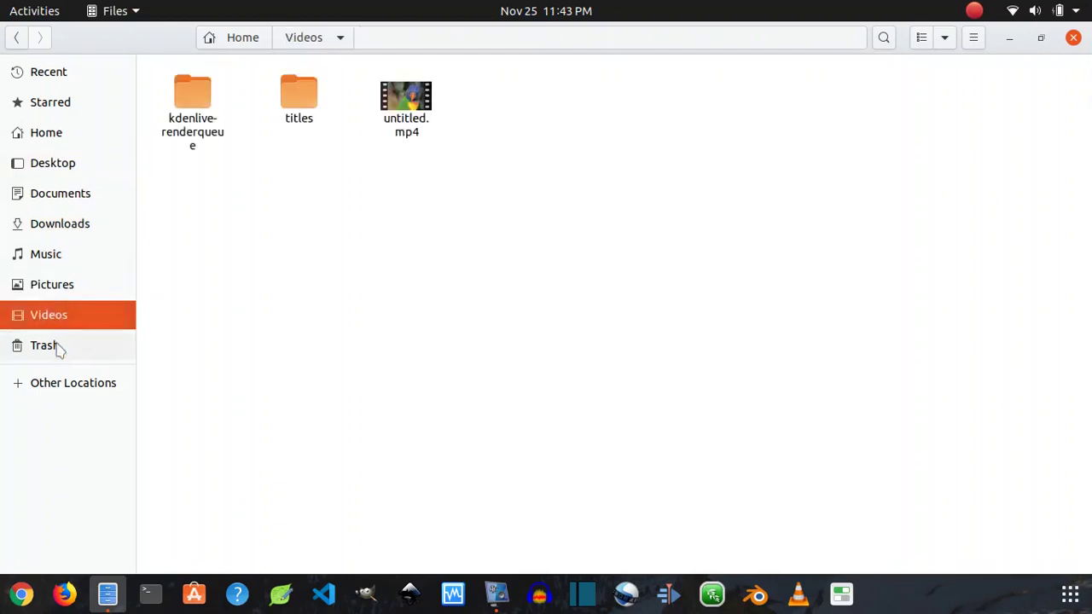
{"action": "left_click", "coordinate": [59, 346]}
{"action": "left_click", "coordinate": [65, 136]}
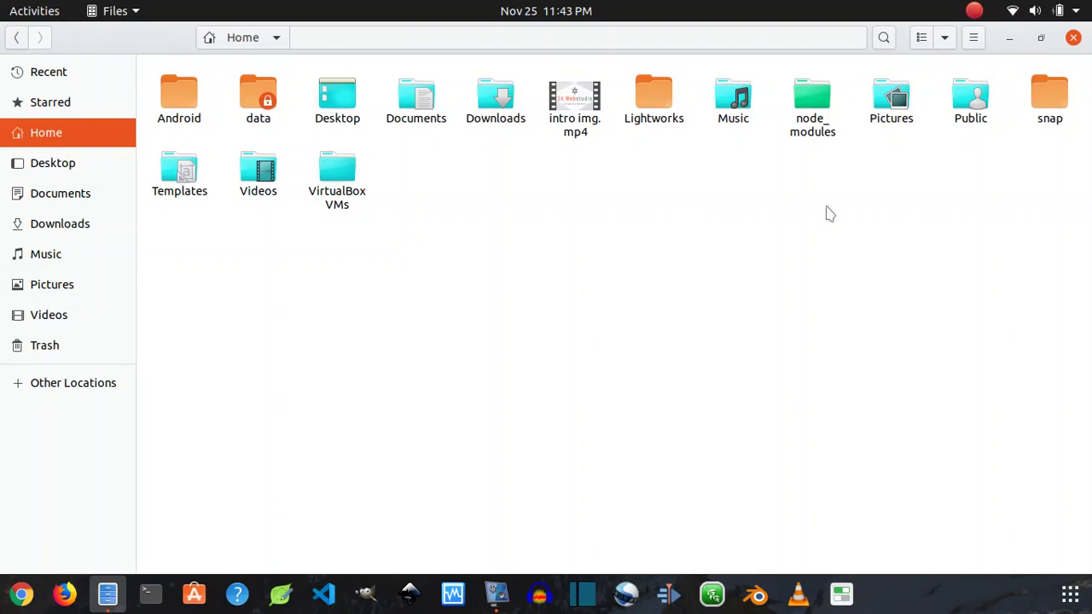
{"action": "left_click", "coordinate": [1073, 38]}
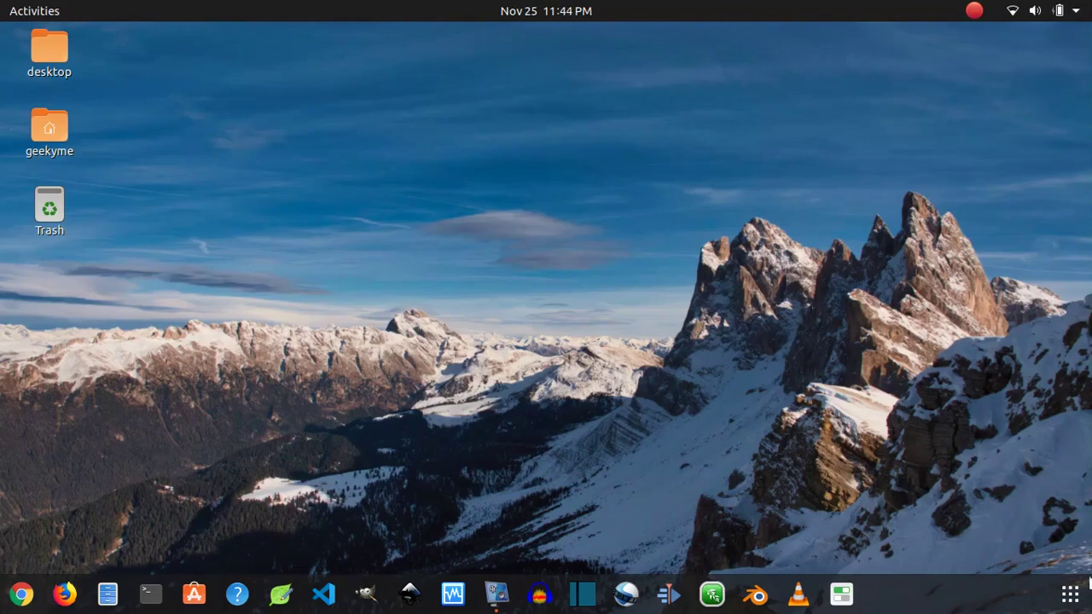
Look through all pages of the full applications overview and return to the desktop.
{"action": "left_click", "coordinate": [1070, 593]}
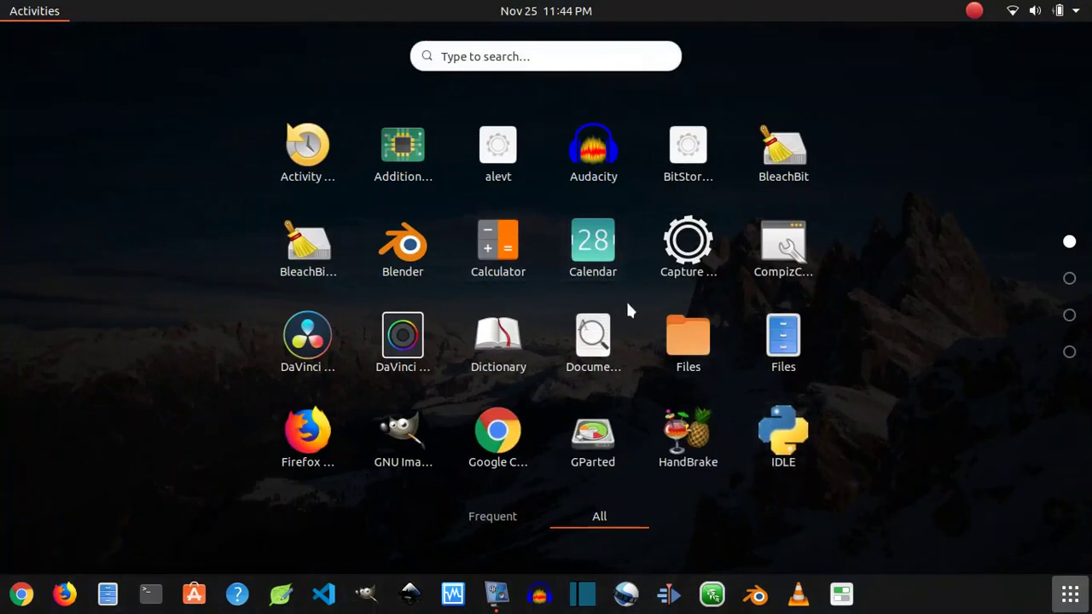
{"action": "scroll", "coordinate": [627, 311], "scroll_direction": "down", "scroll_amount": 3}
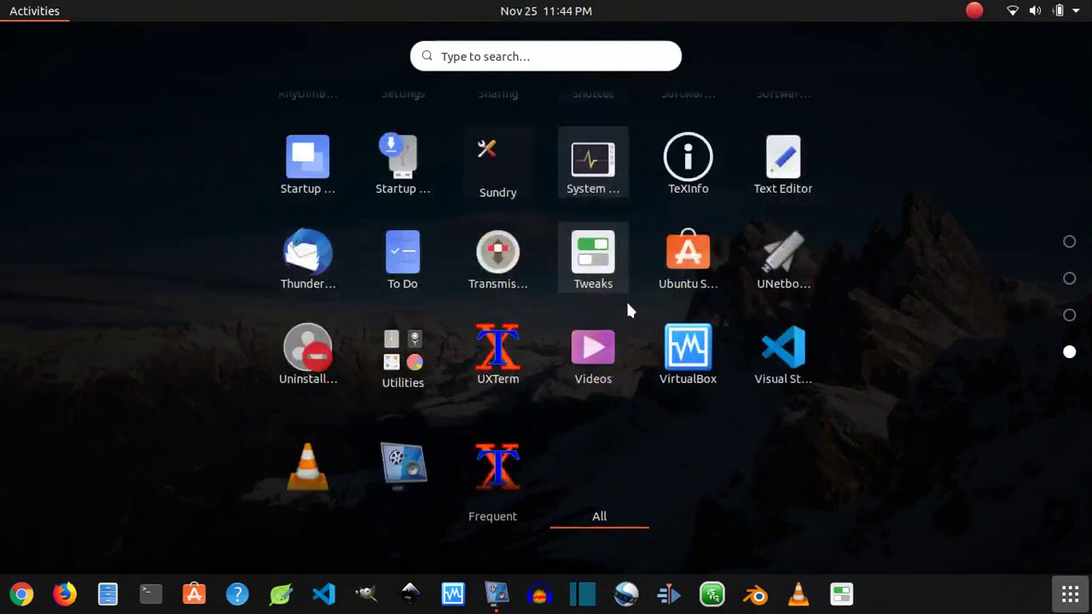
{"action": "scroll", "coordinate": [627, 311], "scroll_direction": "up", "scroll_amount": 1}
{"action": "scroll", "coordinate": [626, 310], "scroll_direction": "up", "scroll_amount": 2}
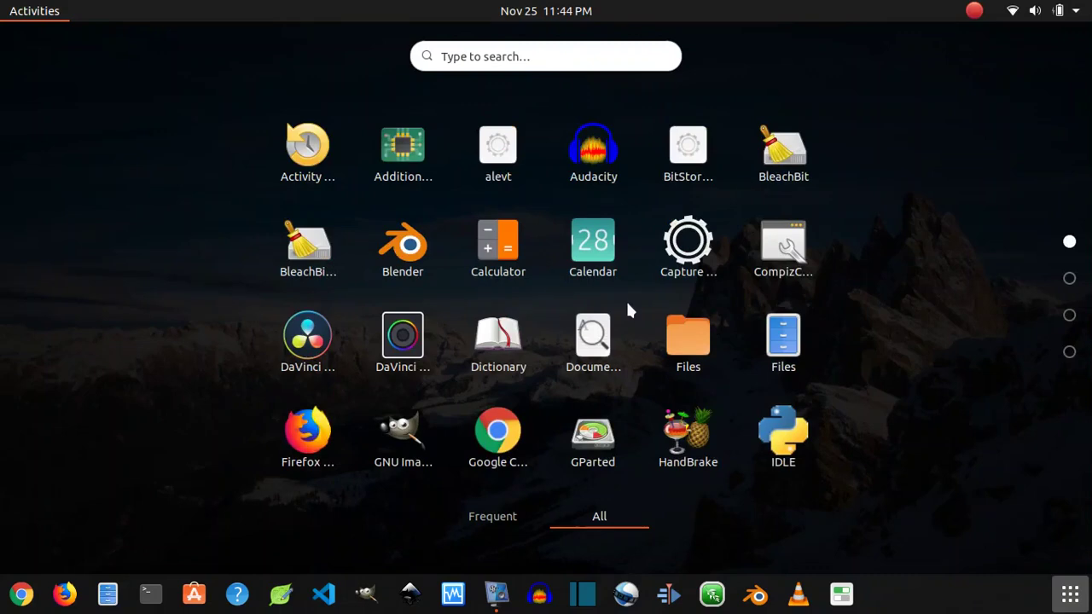
{"action": "key", "text": "Escape"}
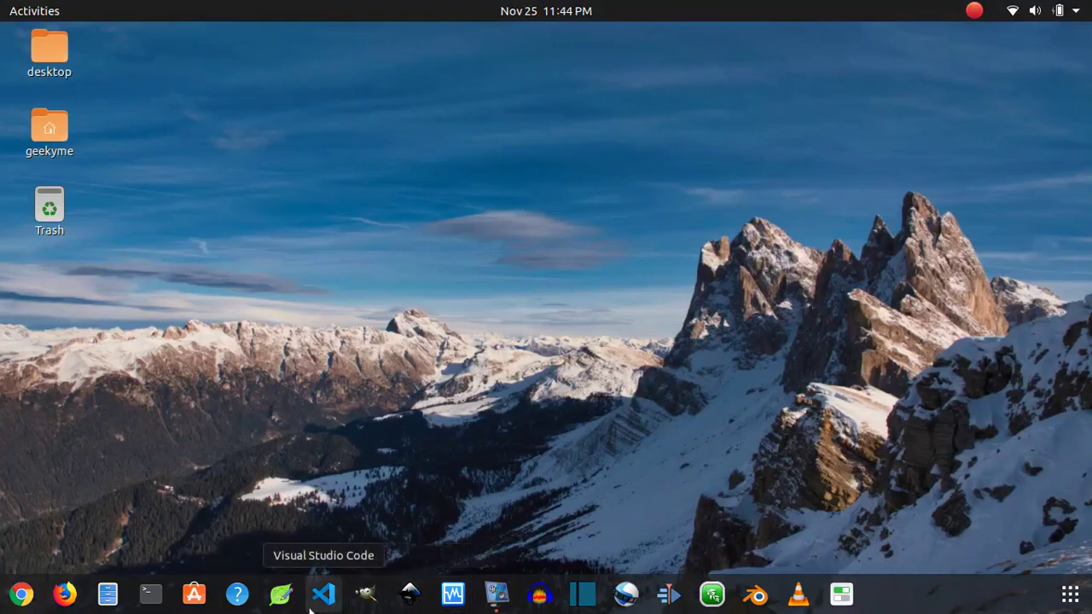
Open a Terminal window to view its prompt and close it again.
{"action": "left_click", "coordinate": [152, 594]}
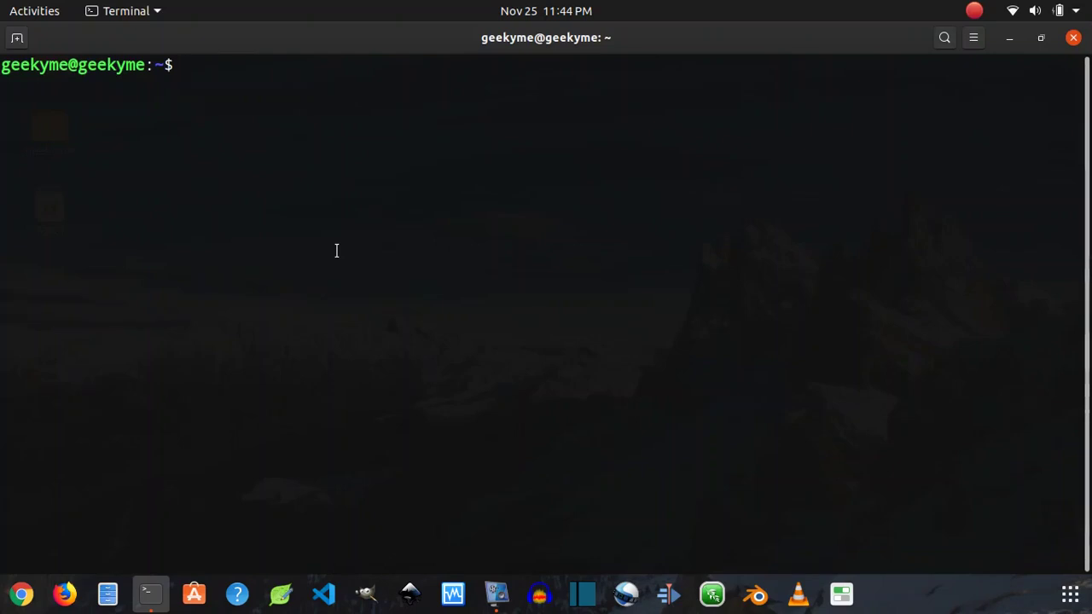
{"action": "left_click", "coordinate": [1073, 38]}
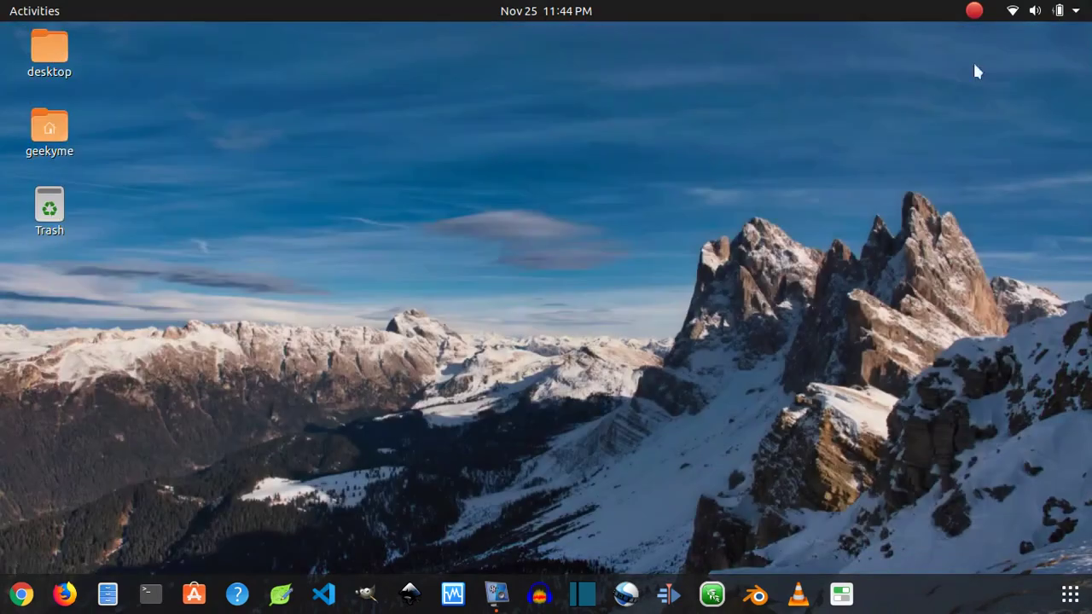
Switch to Google Chrome, replace the TNW page with a new tab, search for "atom text editor", and open the atom.io site.
{"action": "left_click", "coordinate": [22, 595]}
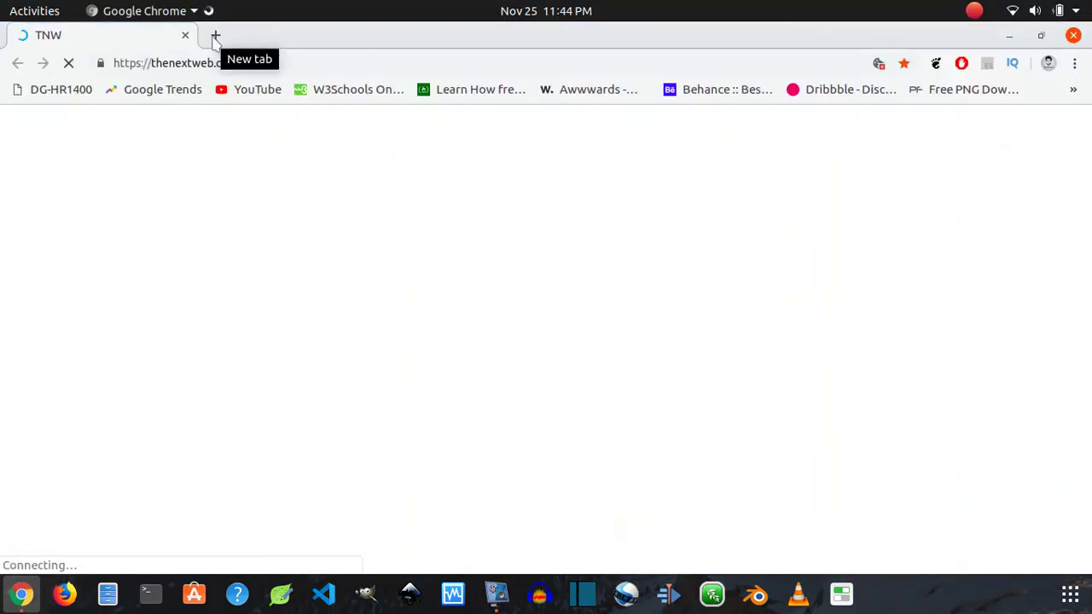
{"action": "left_click", "coordinate": [215, 38]}
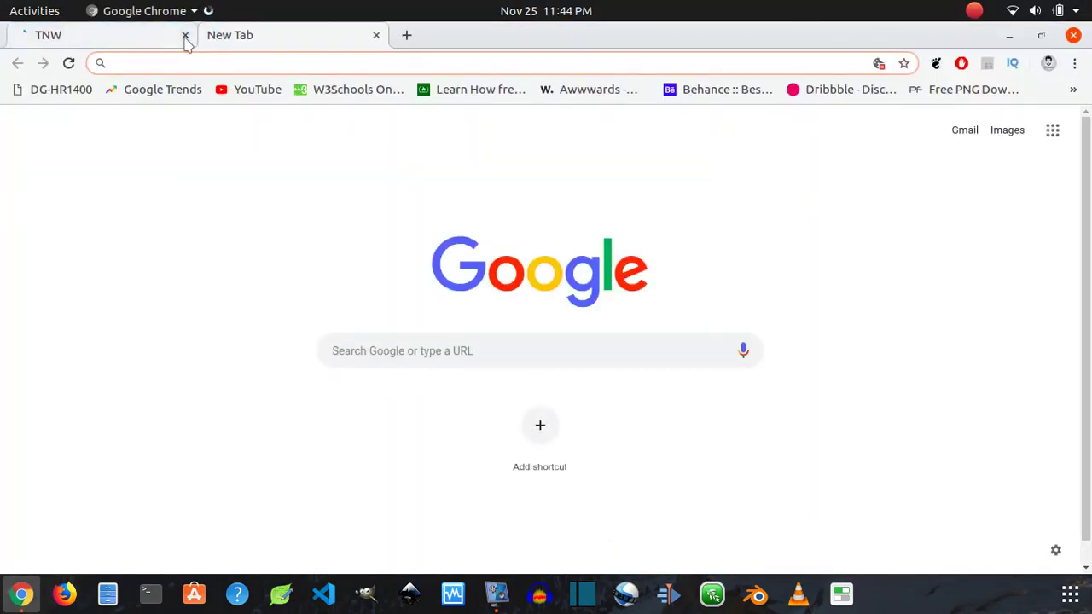
{"action": "left_click", "coordinate": [184, 36]}
{"action": "type", "text": "atom"}
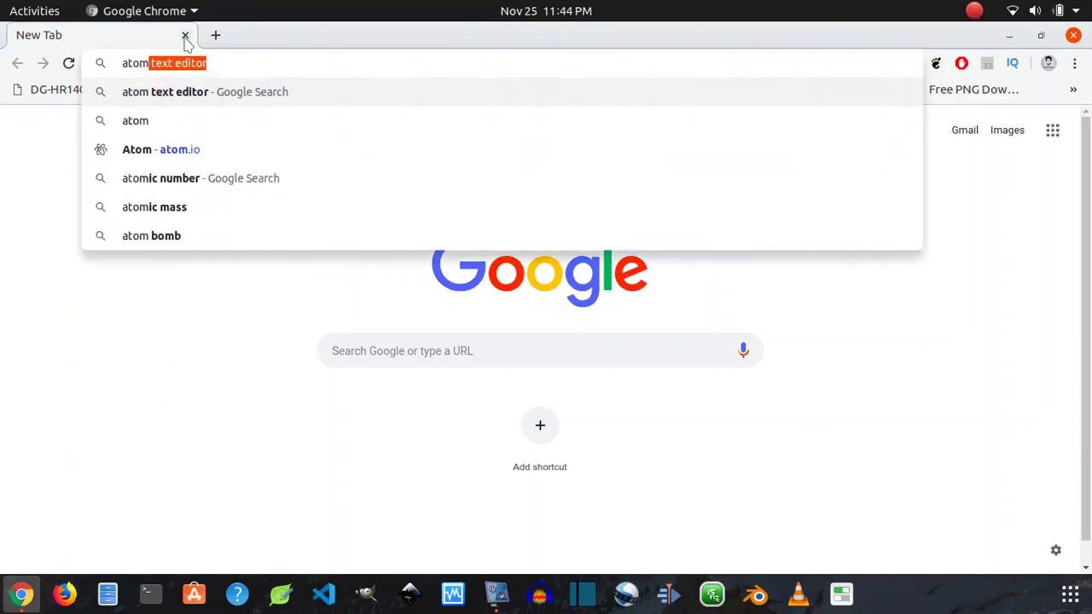
{"action": "key", "text": "Return"}
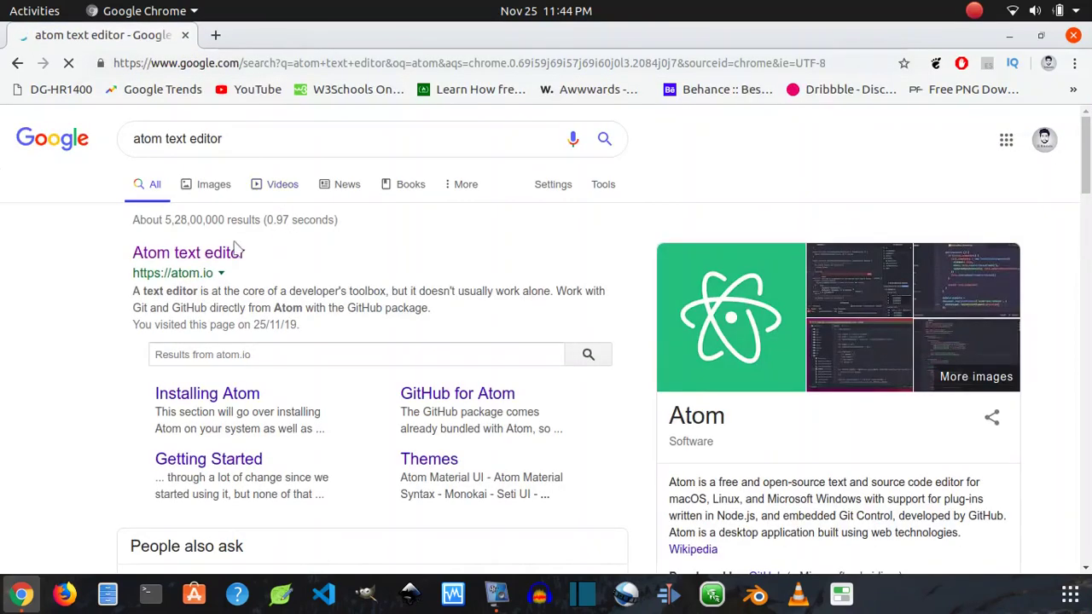
{"action": "left_click", "coordinate": [220, 252]}
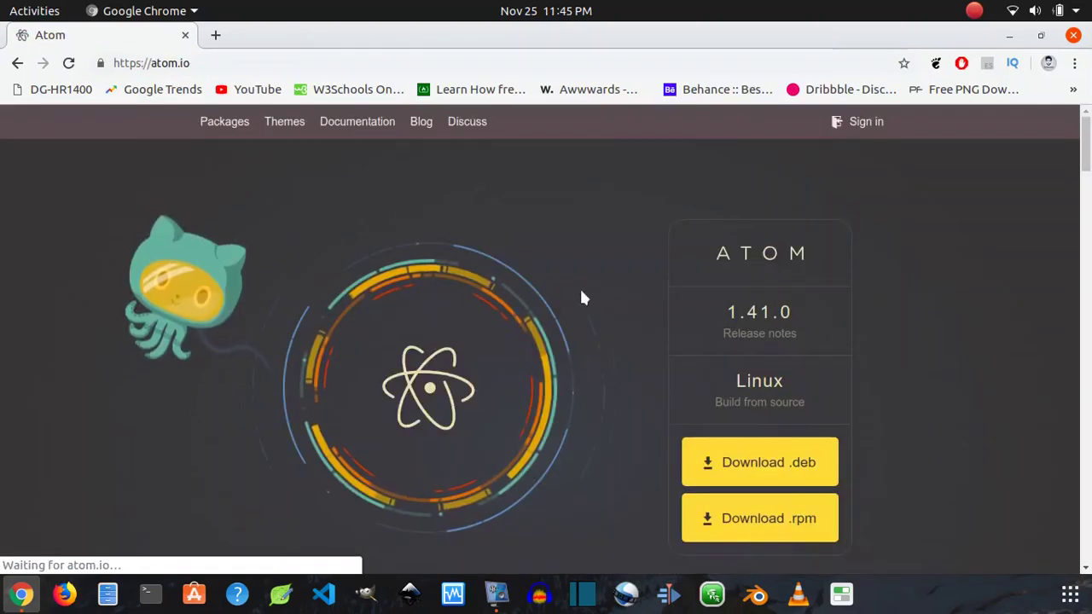
Review the Linux download options on the Atom page and replace the page with a new empty tab.
{"action": "scroll", "coordinate": [901, 406], "scroll_direction": "down", "scroll_amount": 1}
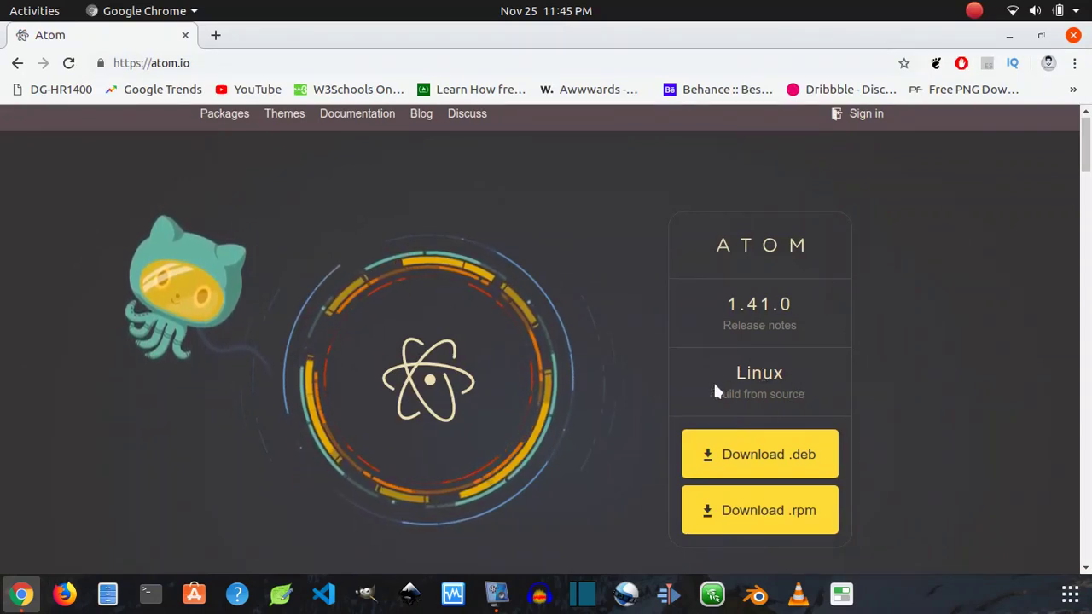
{"action": "scroll", "coordinate": [842, 399], "scroll_direction": "down", "scroll_amount": 3}
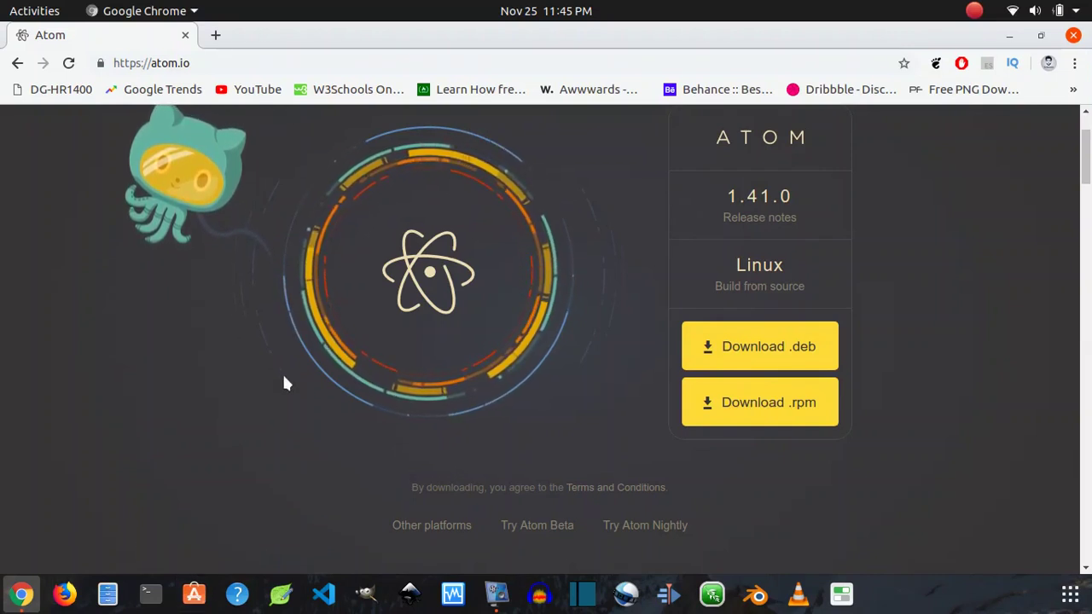
{"action": "scroll", "coordinate": [285, 384], "scroll_direction": "up", "scroll_amount": 1}
{"action": "scroll", "coordinate": [285, 384], "scroll_direction": "up", "scroll_amount": 1}
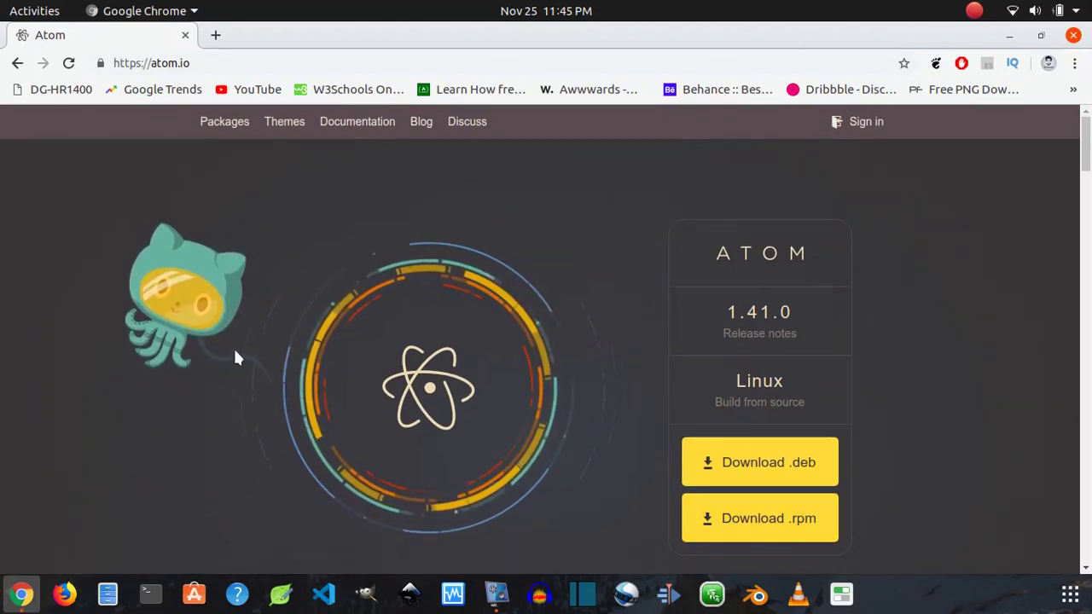
{"action": "left_click", "coordinate": [216, 37]}
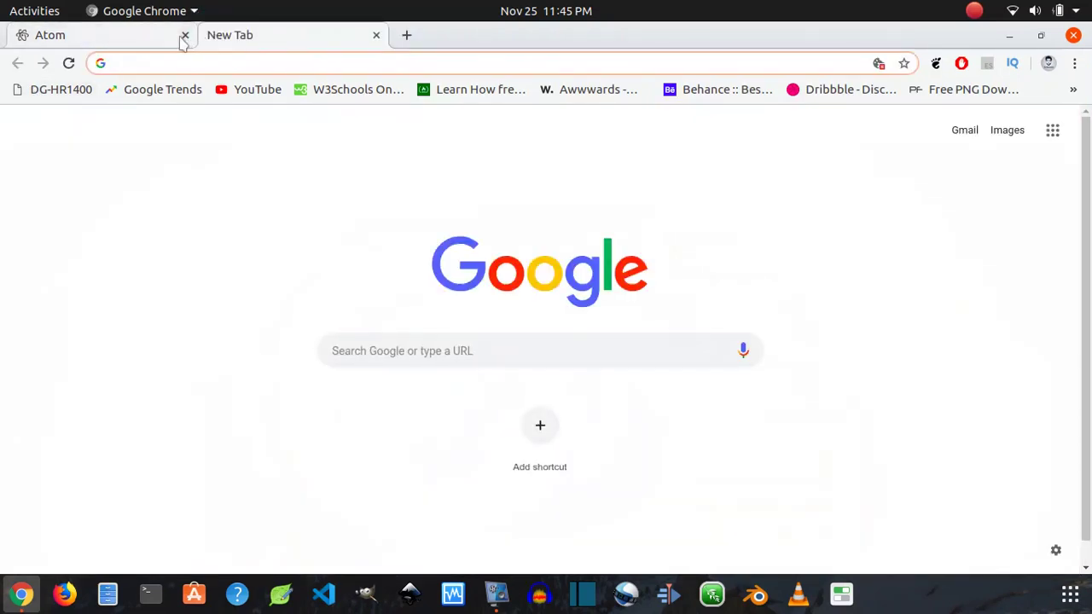
{"action": "left_click", "coordinate": [185, 35]}
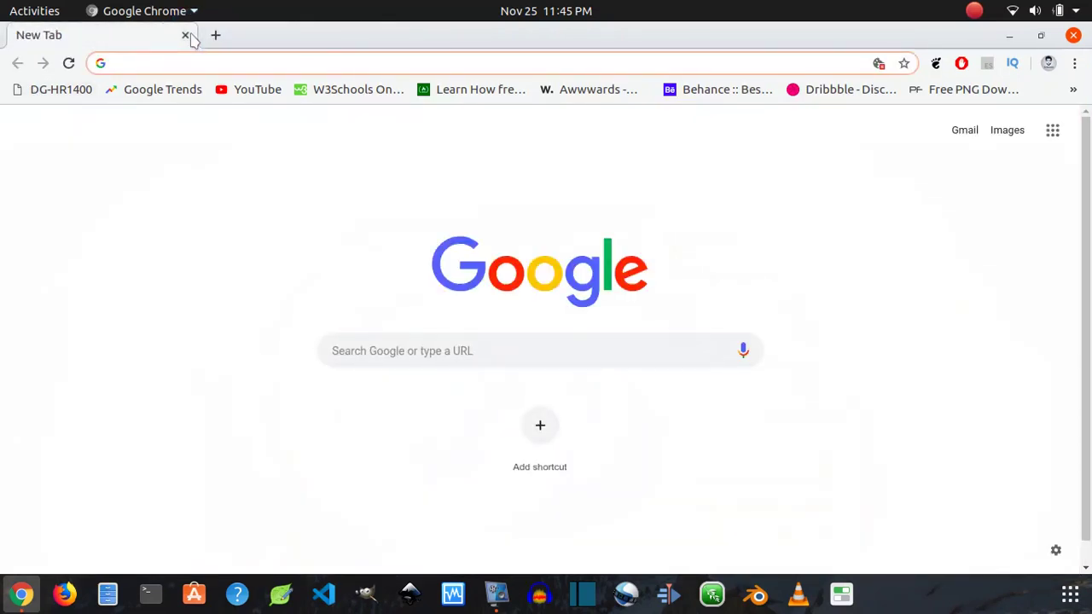
Search the web for "askubuntu" and open the Ask Ubuntu site from the results.
{"action": "type", "text": "a"}
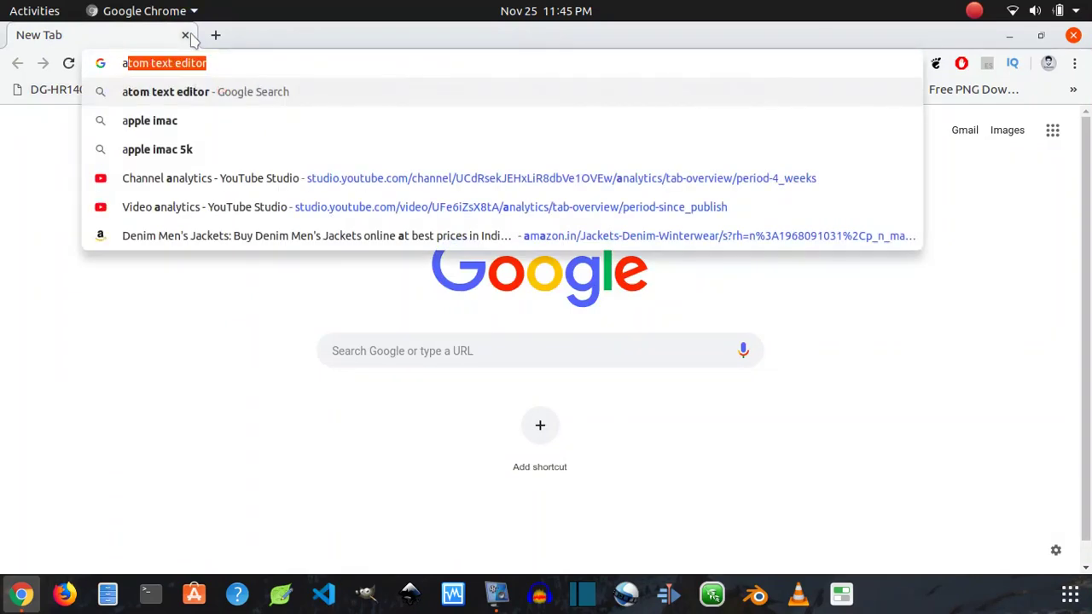
{"action": "type", "text": "skubu"}
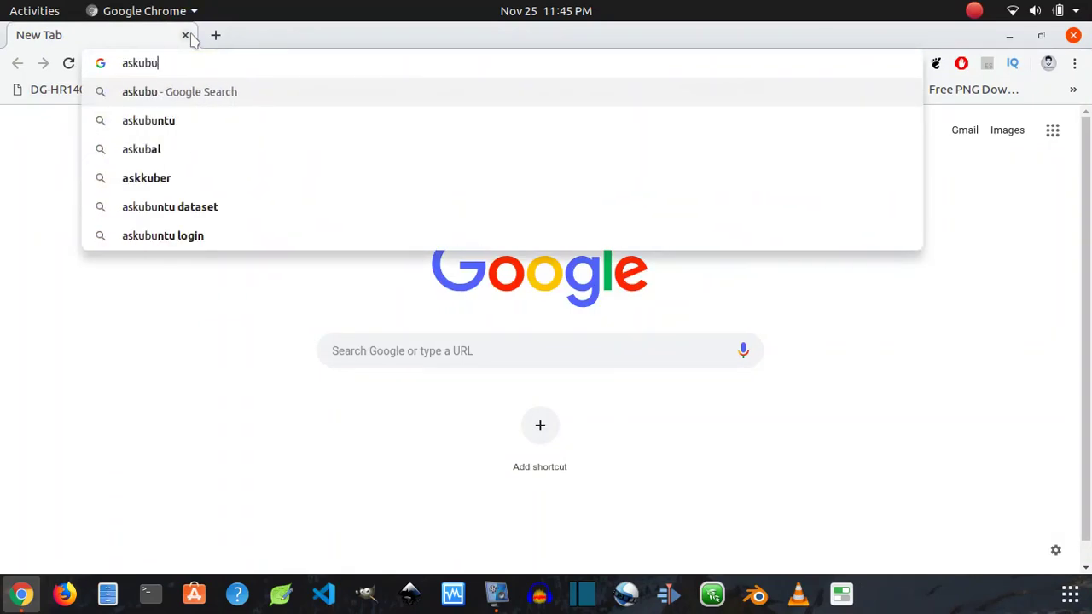
{"action": "type", "text": "ntu"}
{"action": "key", "text": "Return"}
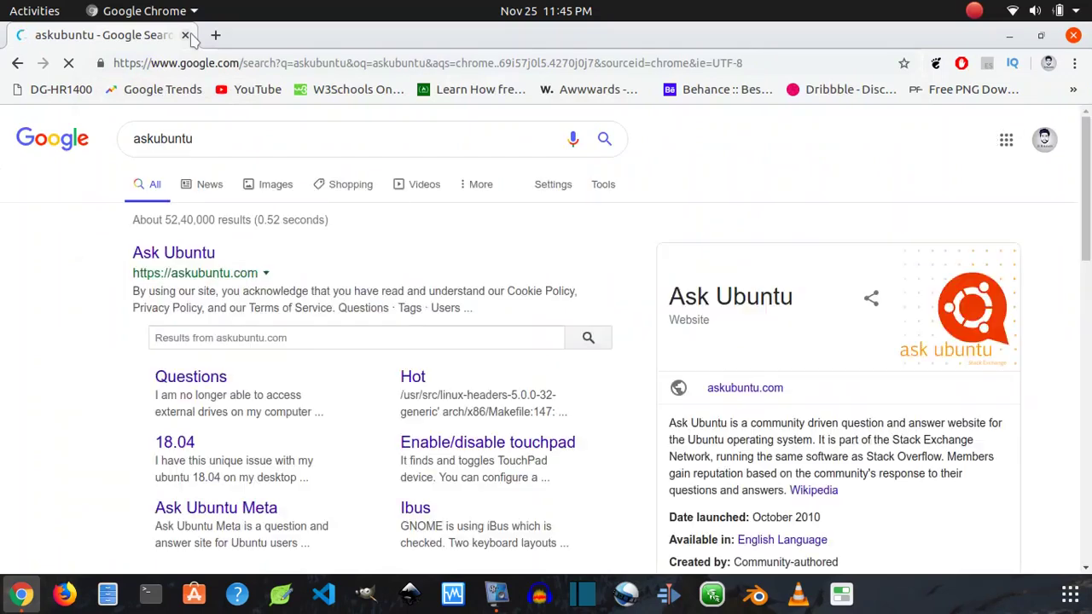
{"action": "left_click", "coordinate": [167, 253]}
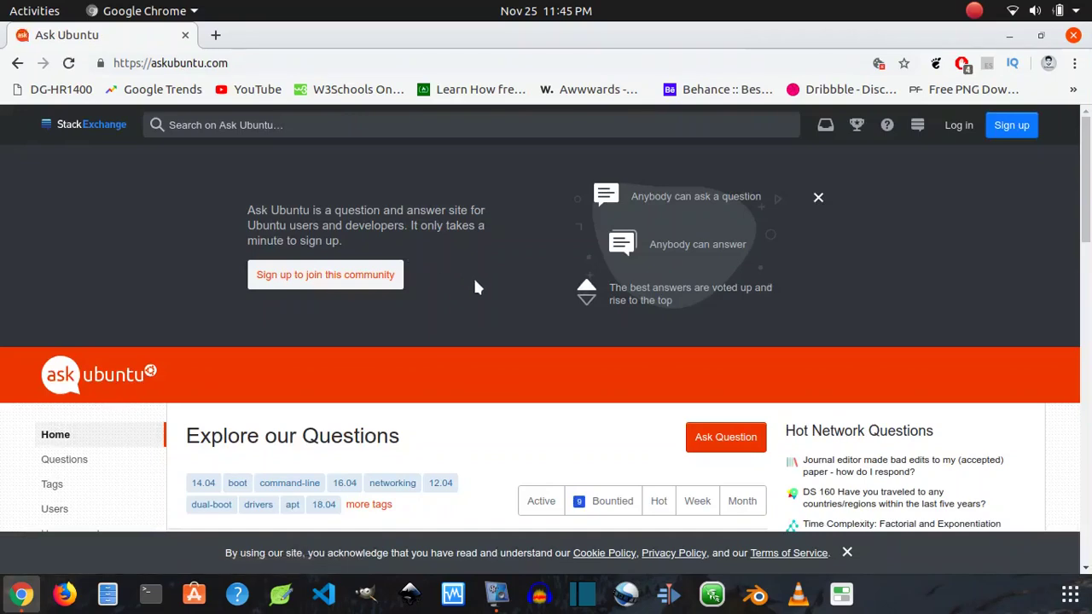
Look through the question list on the Ask Ubuntu home page, return to the search results, and close the browser.
{"action": "scroll", "coordinate": [475, 288], "scroll_direction": "down", "scroll_amount": 3}
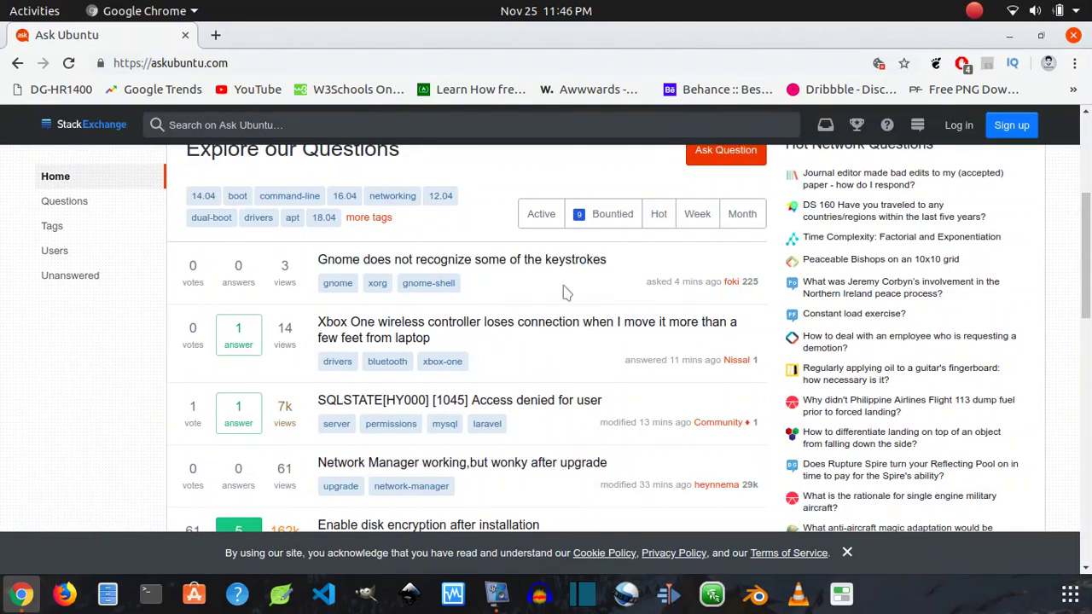
{"action": "scroll", "coordinate": [562, 293], "scroll_direction": "down", "scroll_amount": 3}
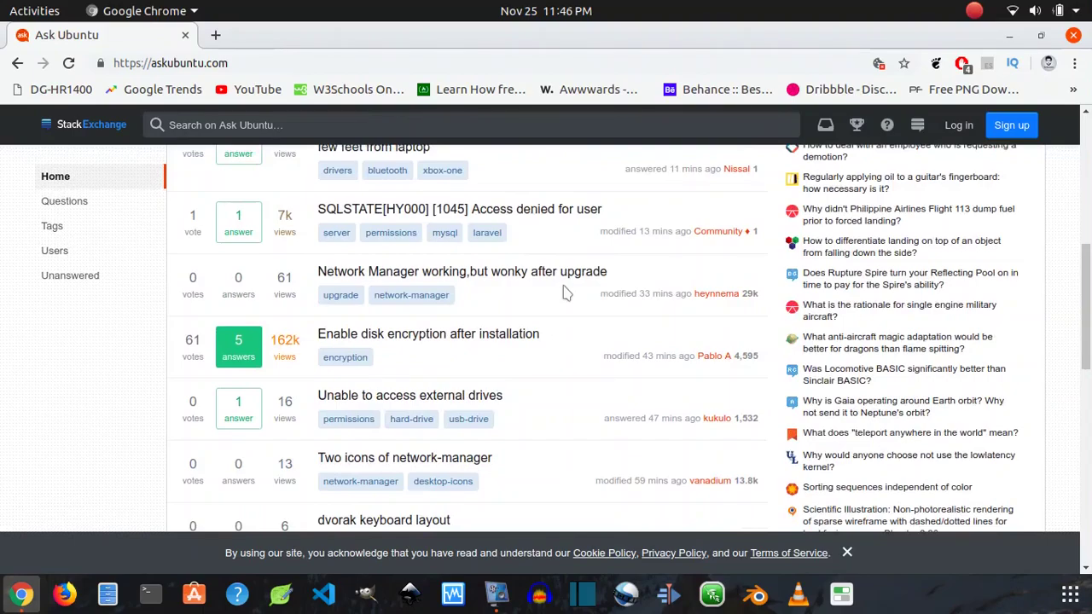
{"action": "scroll", "coordinate": [563, 292], "scroll_direction": "up", "scroll_amount": 6}
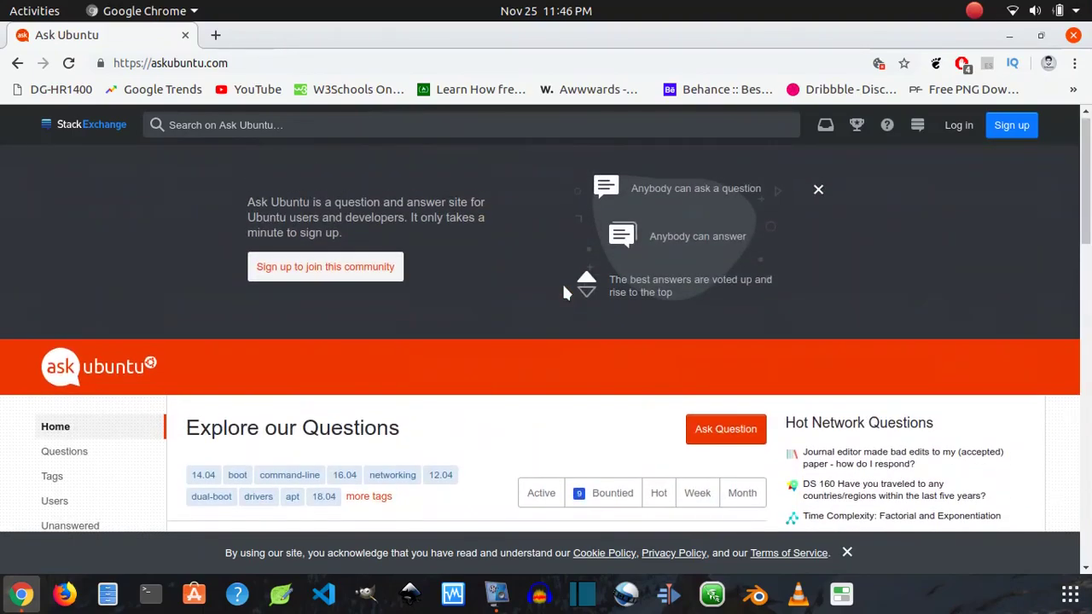
{"action": "scroll", "coordinate": [563, 293], "scroll_direction": "down", "scroll_amount": 8}
{"action": "scroll", "coordinate": [563, 292], "scroll_direction": "up", "scroll_amount": 10}
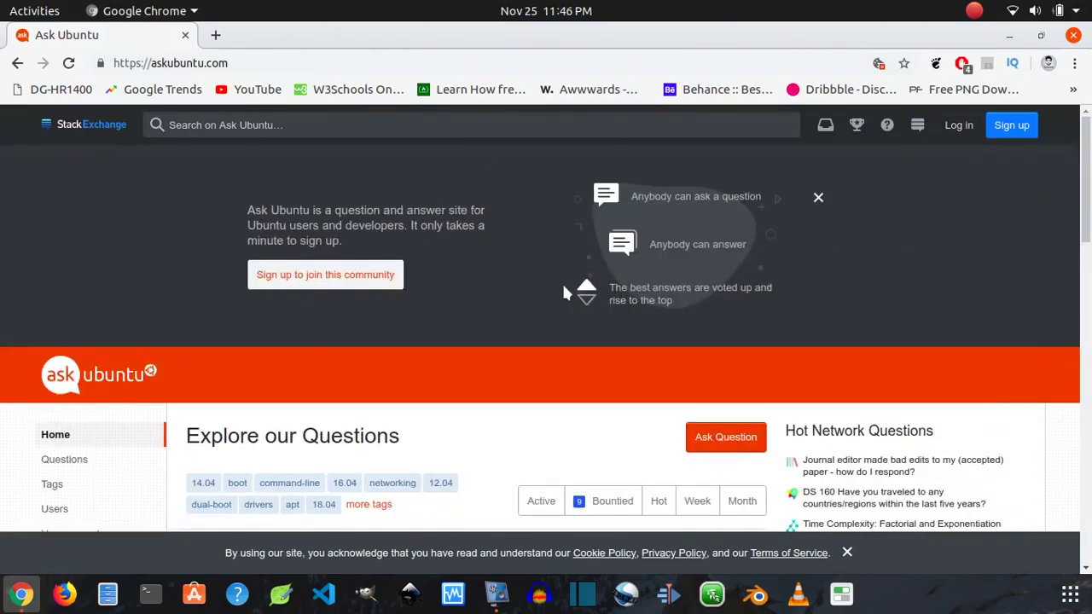
{"action": "left_click", "coordinate": [17, 63]}
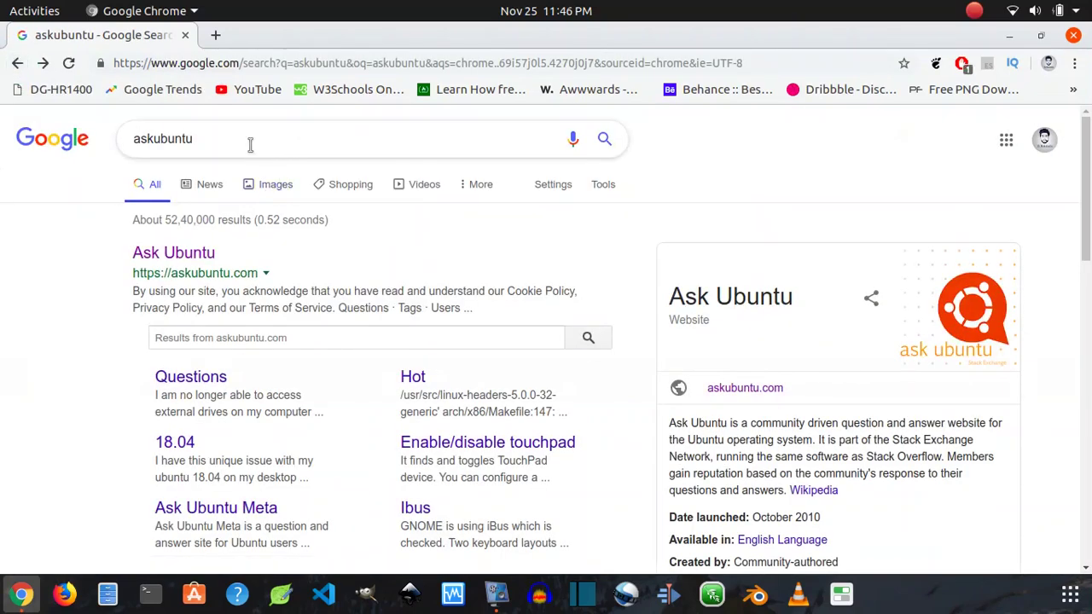
{"action": "left_click", "coordinate": [185, 35]}
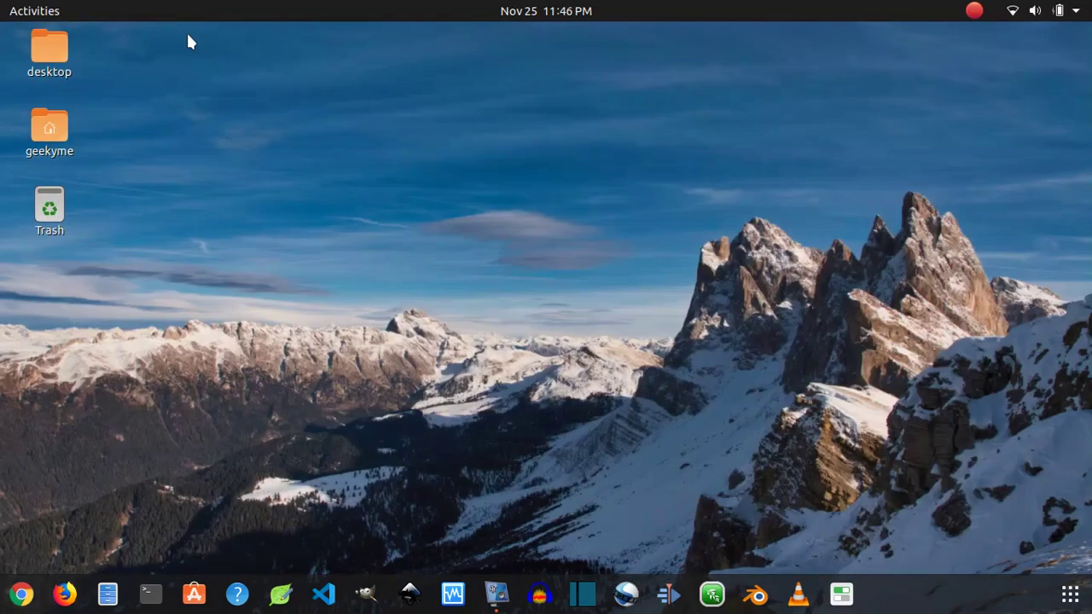